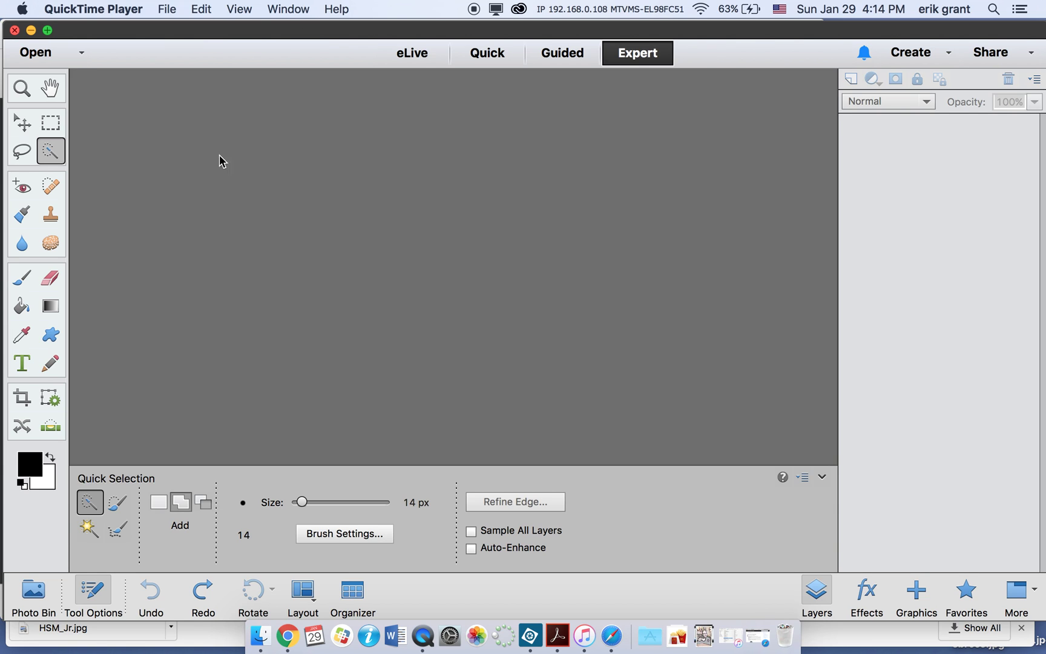
{"action": "left_click", "coordinate": [24, 52]}
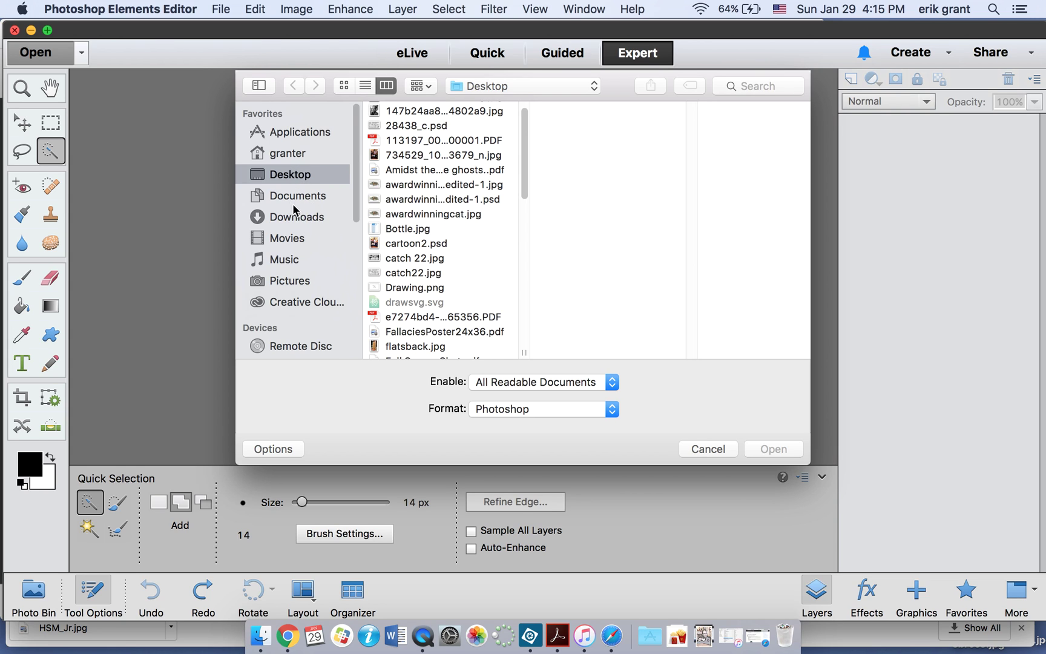
{"action": "left_click", "coordinate": [427, 157]}
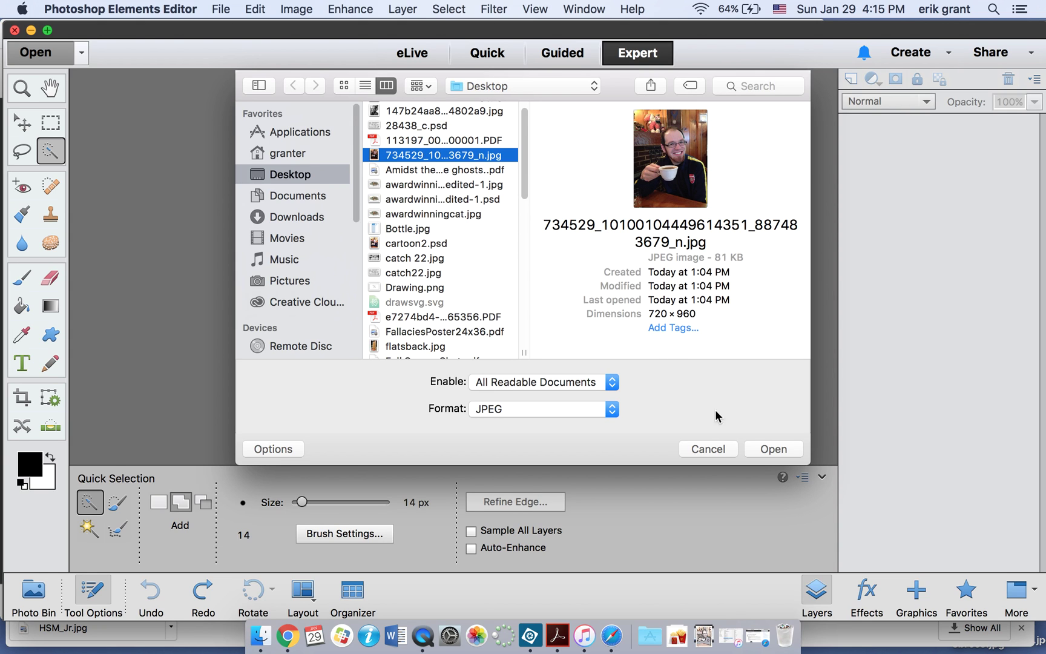
{"action": "left_click", "coordinate": [770, 449]}
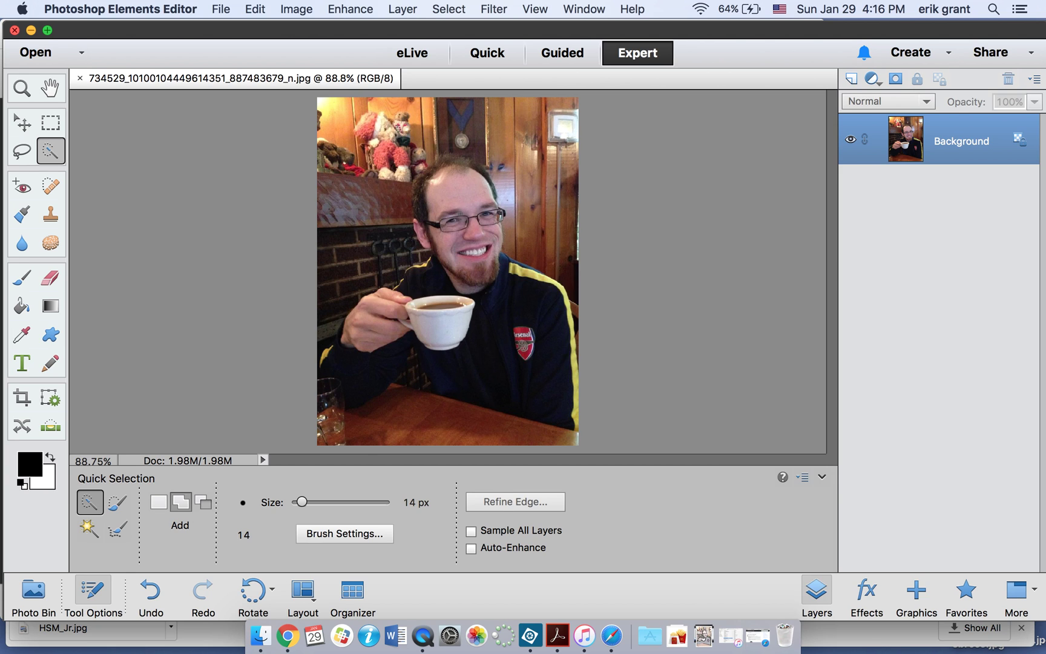
Enlarge the photo to 200% and examine the lighting on the face, the dark jacket, the cup and the background
{"action": "key", "text": "super+equal"}
{"action": "key", "text": "super+equal"}
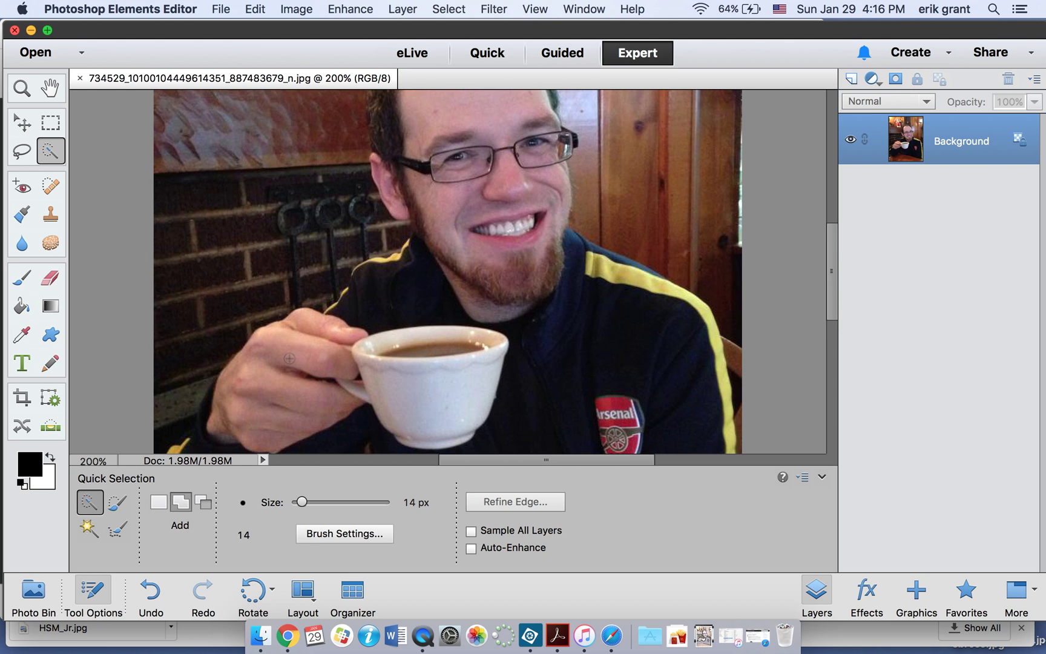
{"action": "scroll", "coordinate": [590, 236], "scroll_direction": "up", "scroll_amount": 5}
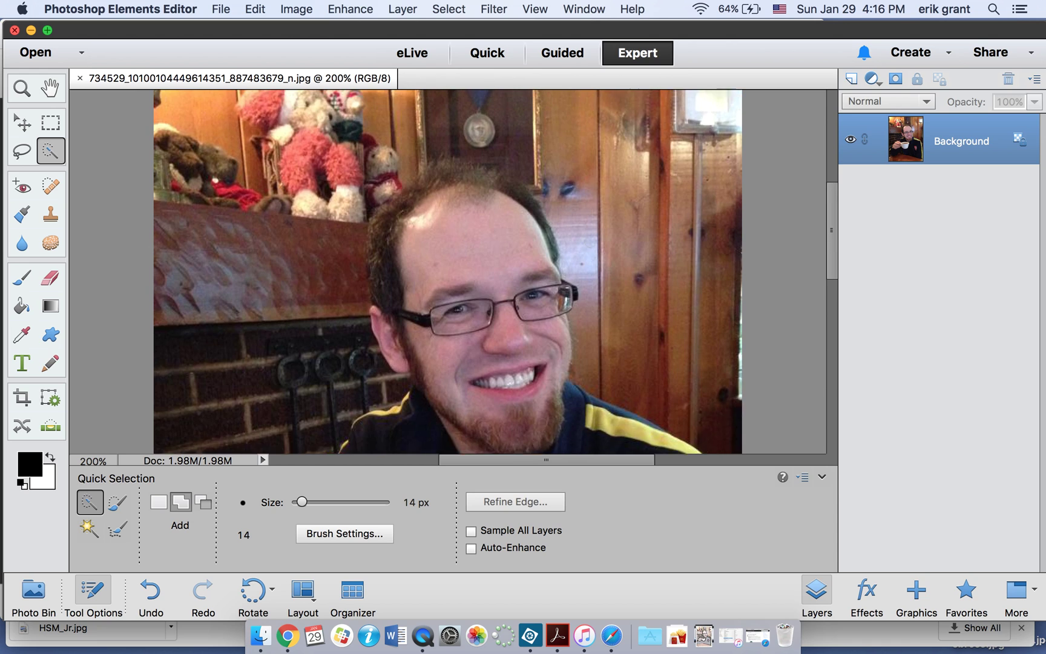
{"action": "scroll", "coordinate": [590, 241], "scroll_direction": "up", "scroll_amount": 1}
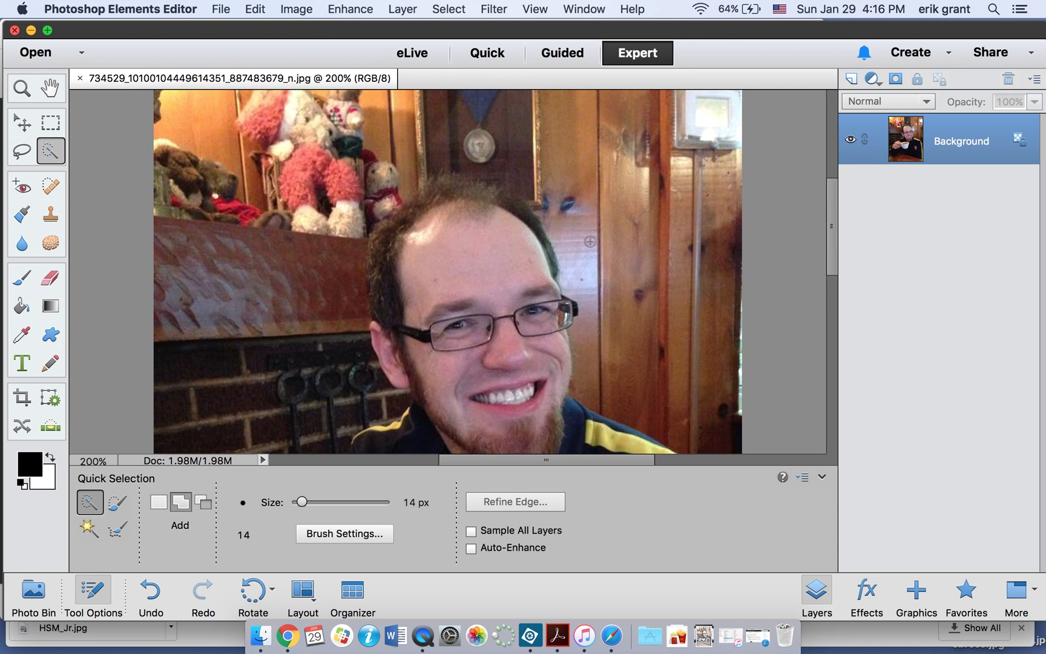
{"action": "scroll", "coordinate": [629, 226], "scroll_direction": "right", "scroll_amount": 3}
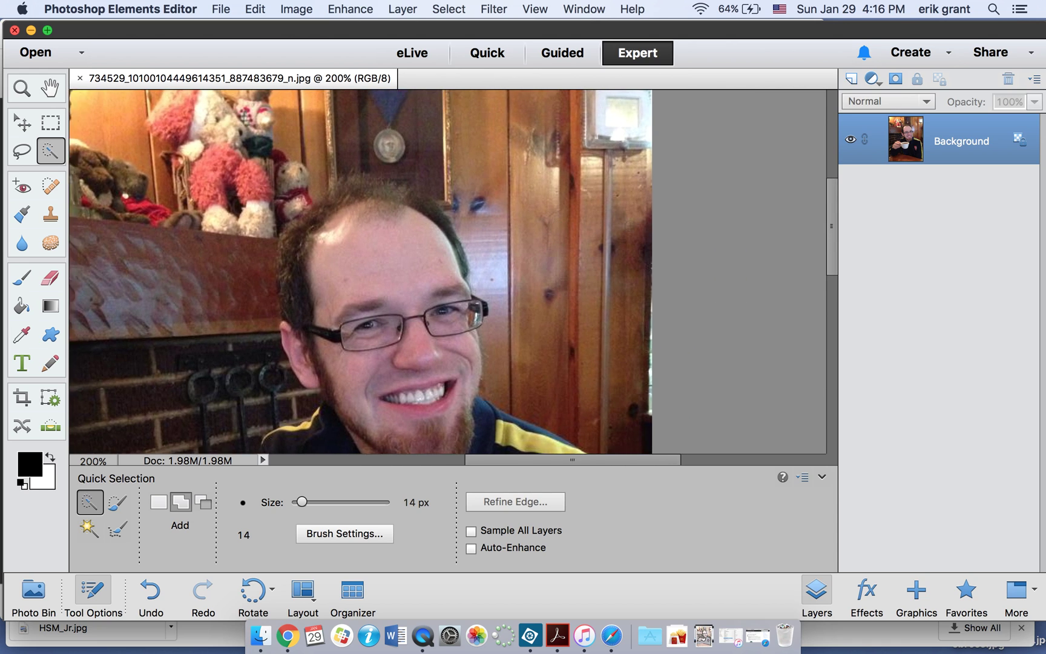
{"action": "scroll", "coordinate": [629, 226], "scroll_direction": "left", "scroll_amount": 5}
{"action": "scroll", "coordinate": [630, 226], "scroll_direction": "down", "scroll_amount": 10}
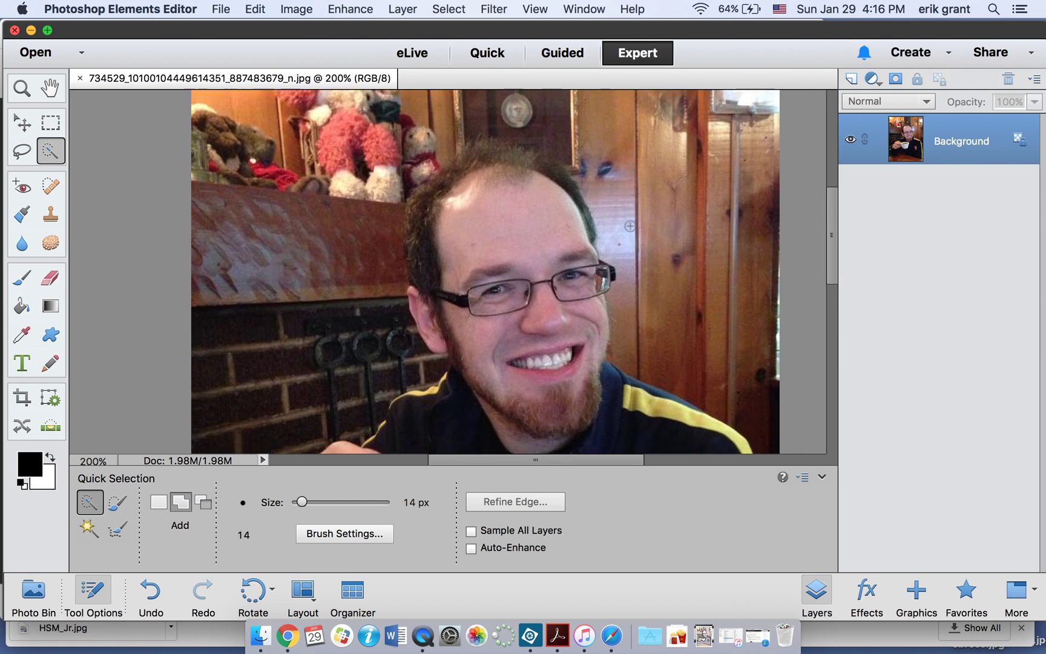
{"action": "scroll", "coordinate": [629, 226], "scroll_direction": "up", "scroll_amount": 12}
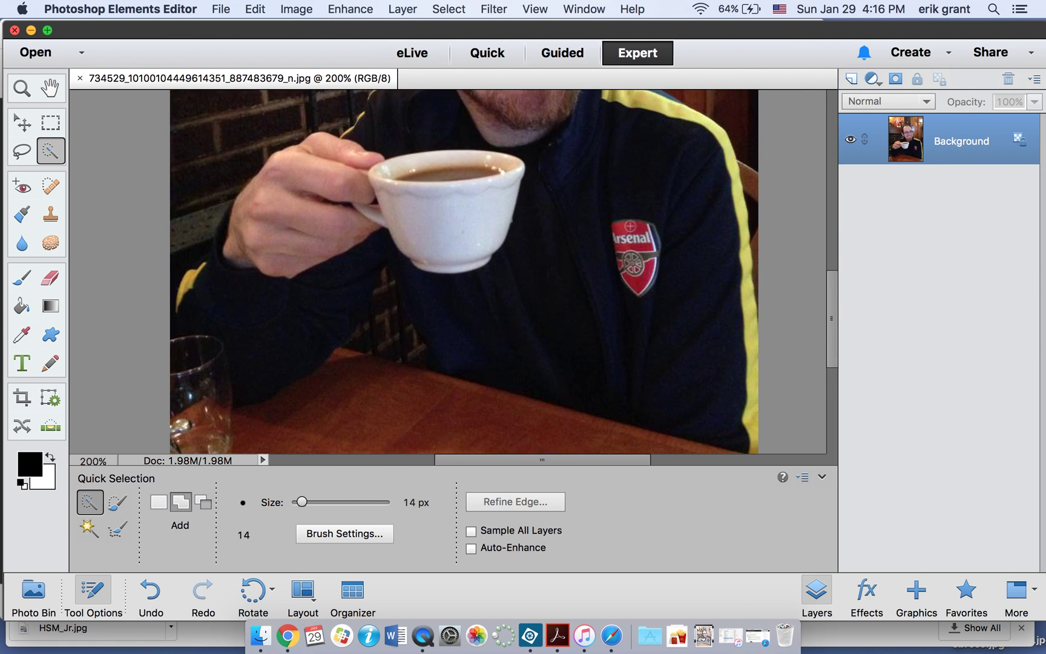
{"action": "scroll", "coordinate": [630, 226], "scroll_direction": "up", "scroll_amount": 4}
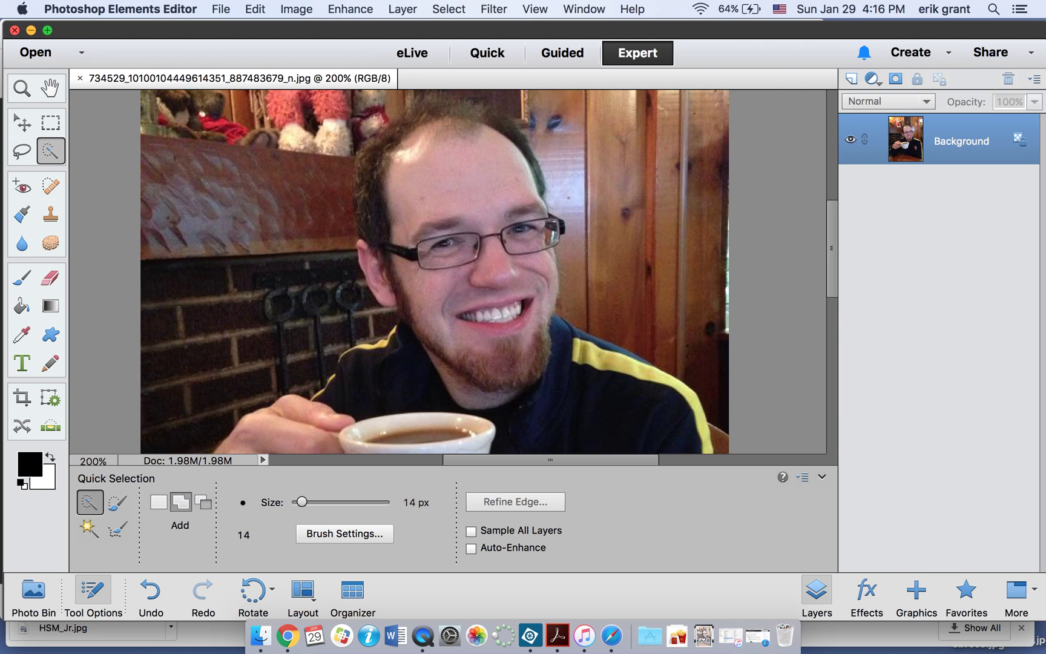
{"action": "scroll", "coordinate": [617, 290], "scroll_direction": "down", "scroll_amount": 5}
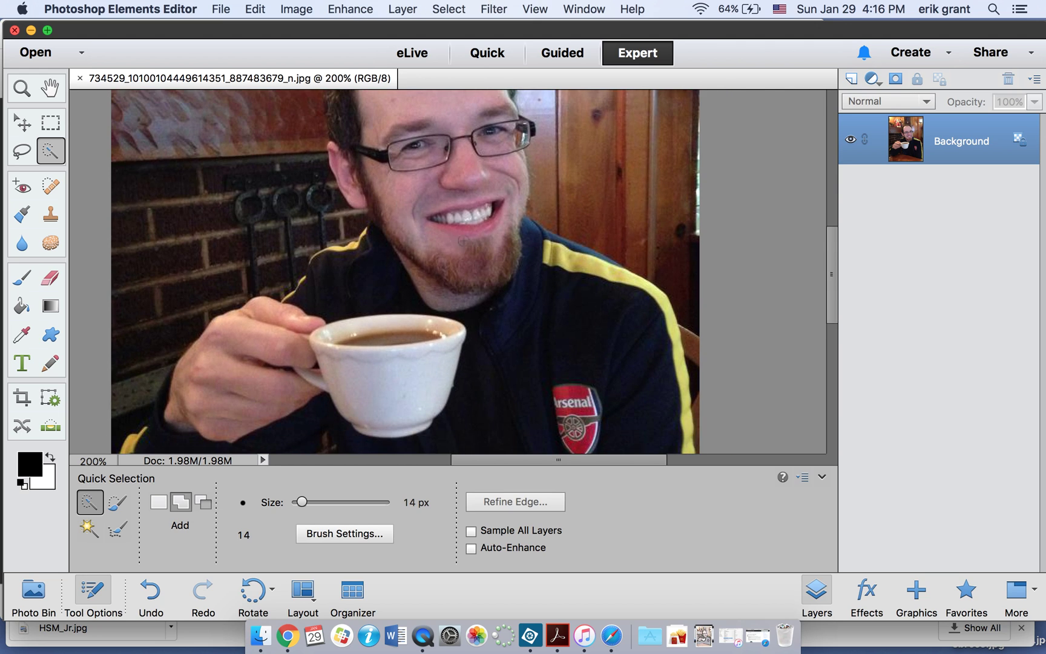
{"action": "scroll", "coordinate": [617, 209], "scroll_direction": "down", "scroll_amount": 10}
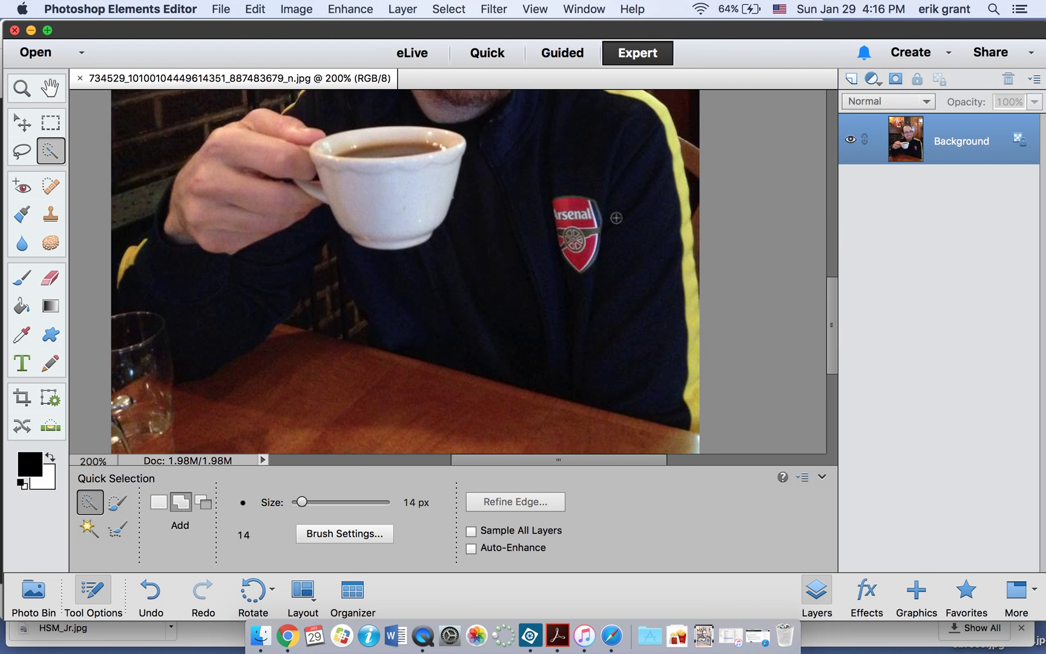
{"action": "scroll", "coordinate": [616, 217], "scroll_direction": "up", "scroll_amount": 6}
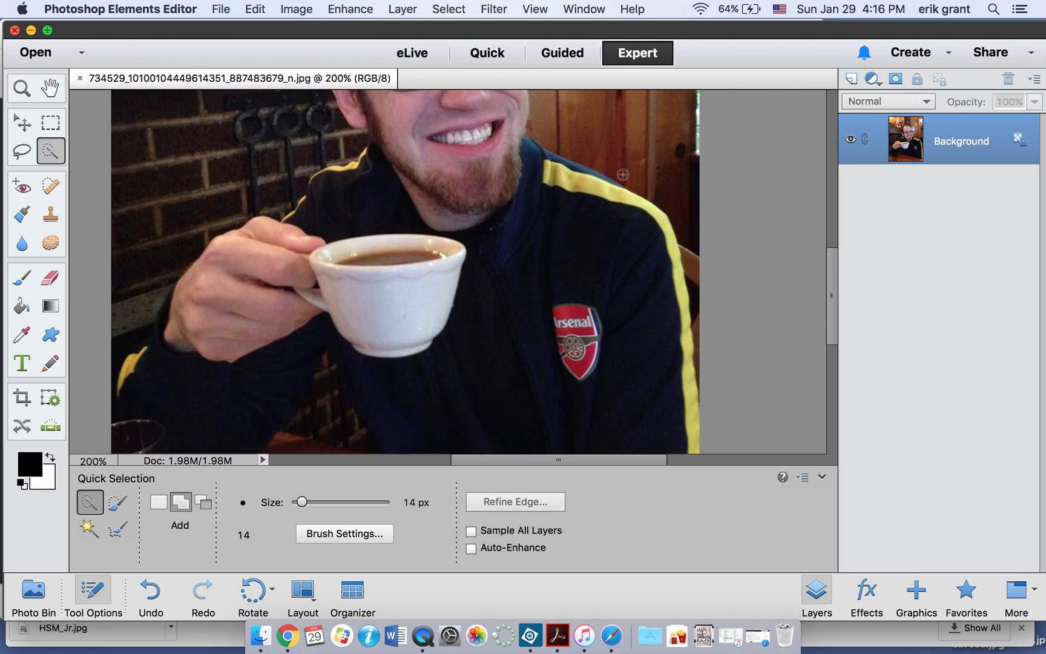
{"action": "scroll", "coordinate": [604, 319], "scroll_direction": "down", "scroll_amount": 4}
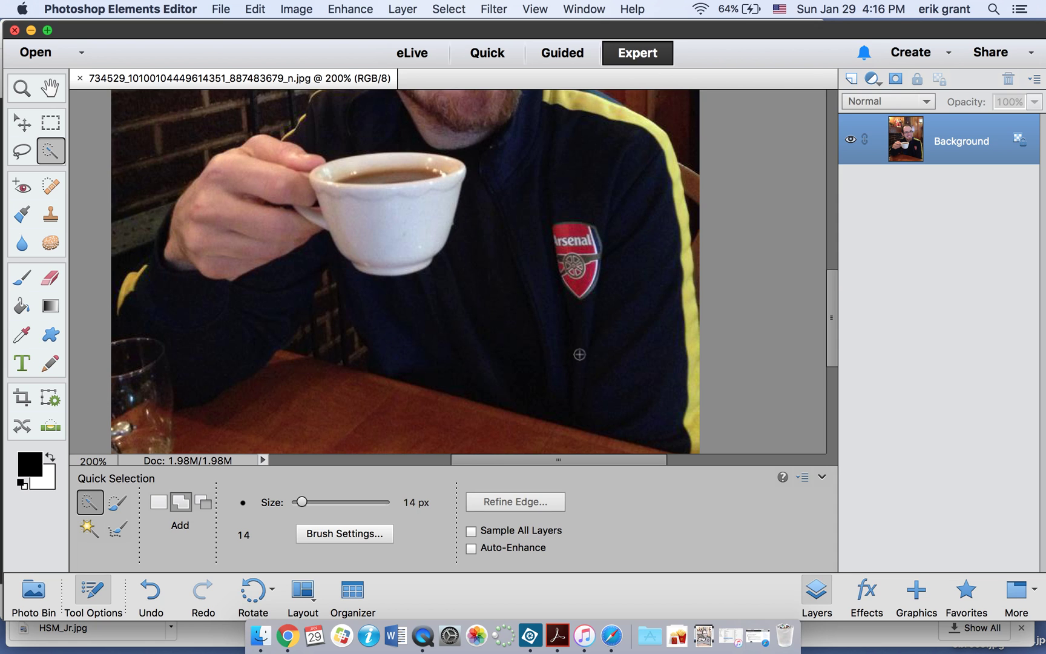
{"action": "scroll", "coordinate": [542, 317], "scroll_direction": "up", "scroll_amount": 5}
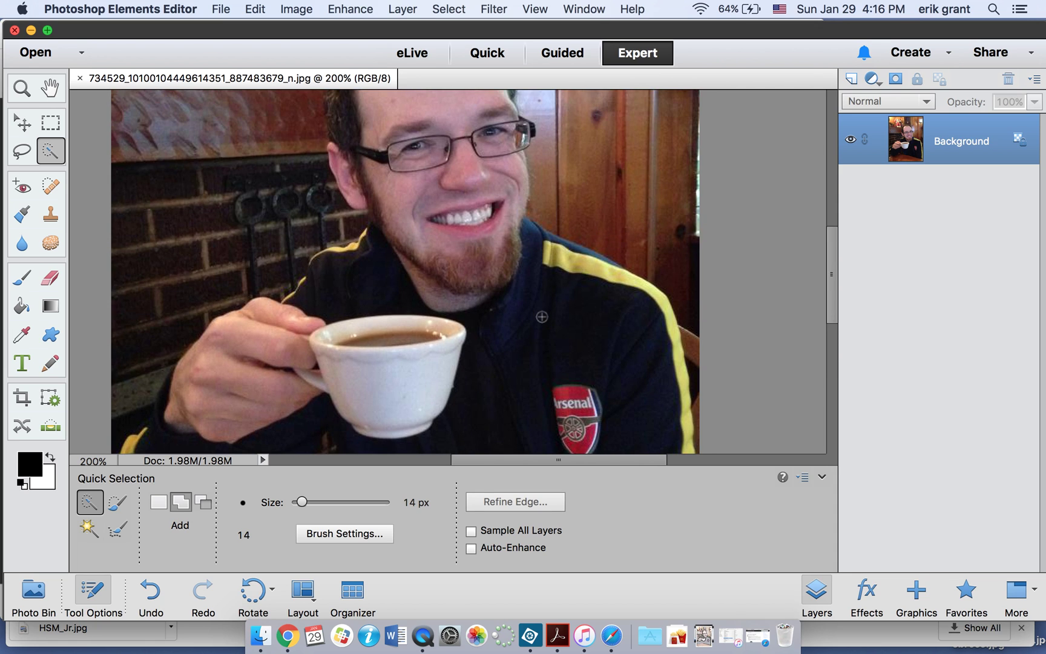
{"action": "scroll", "coordinate": [542, 317], "scroll_direction": "down", "scroll_amount": 3}
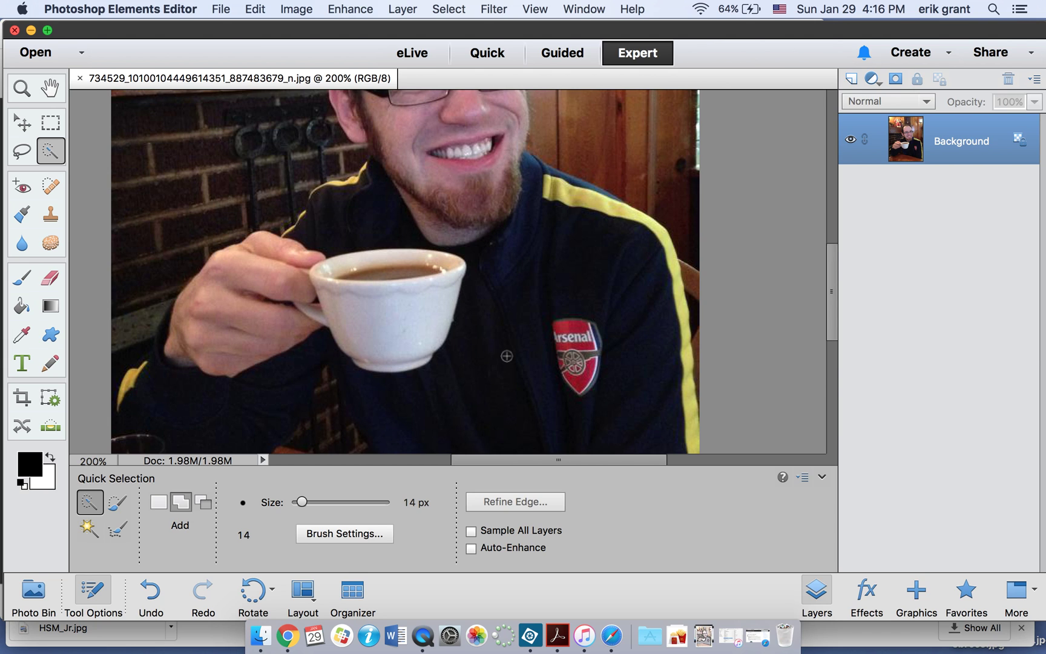
{"action": "scroll", "coordinate": [507, 356], "scroll_direction": "down", "scroll_amount": 3}
{"action": "scroll", "coordinate": [506, 356], "scroll_direction": "up", "scroll_amount": 4}
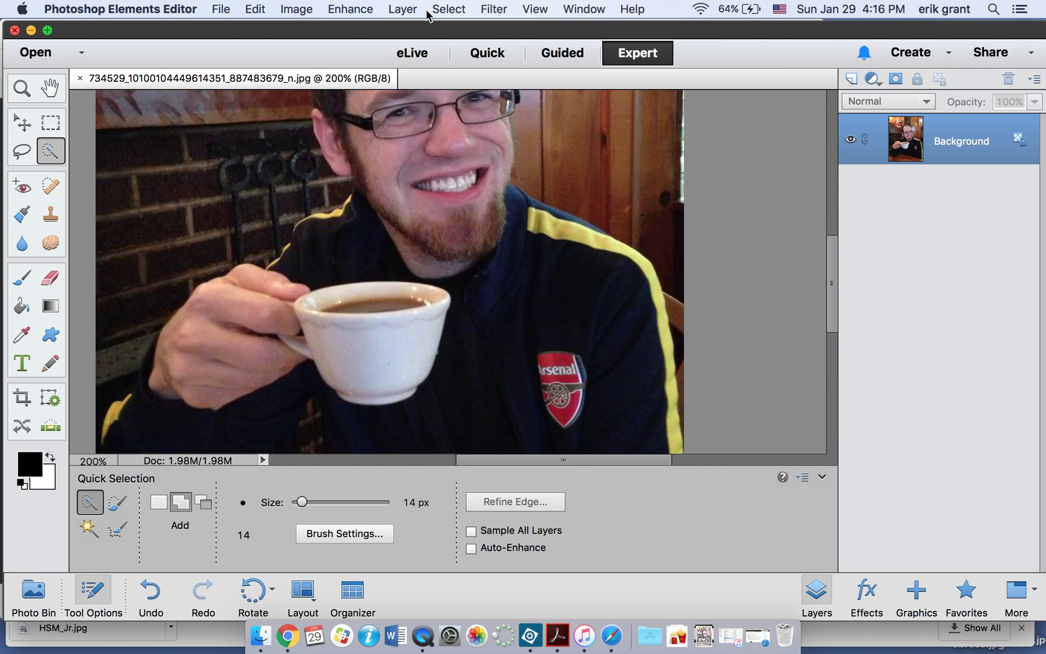
Start a Shadows/Highlights lighting adjustment on the photo and set Lighten Shadows to 47%
{"action": "left_click", "coordinate": [373, 8]}
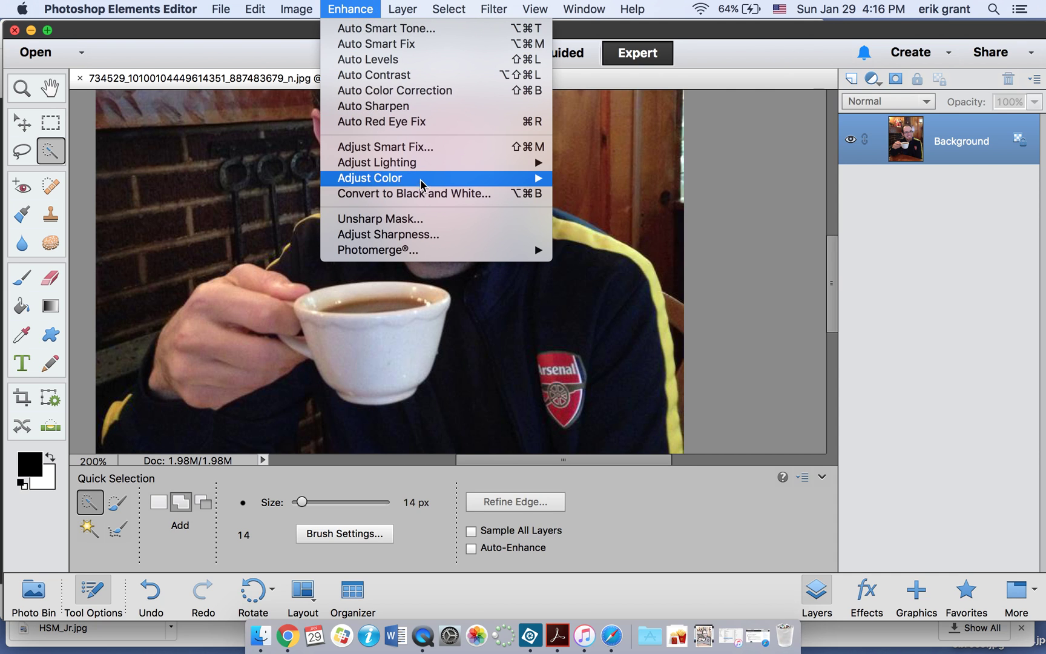
{"action": "mouse_move", "coordinate": [404, 165]}
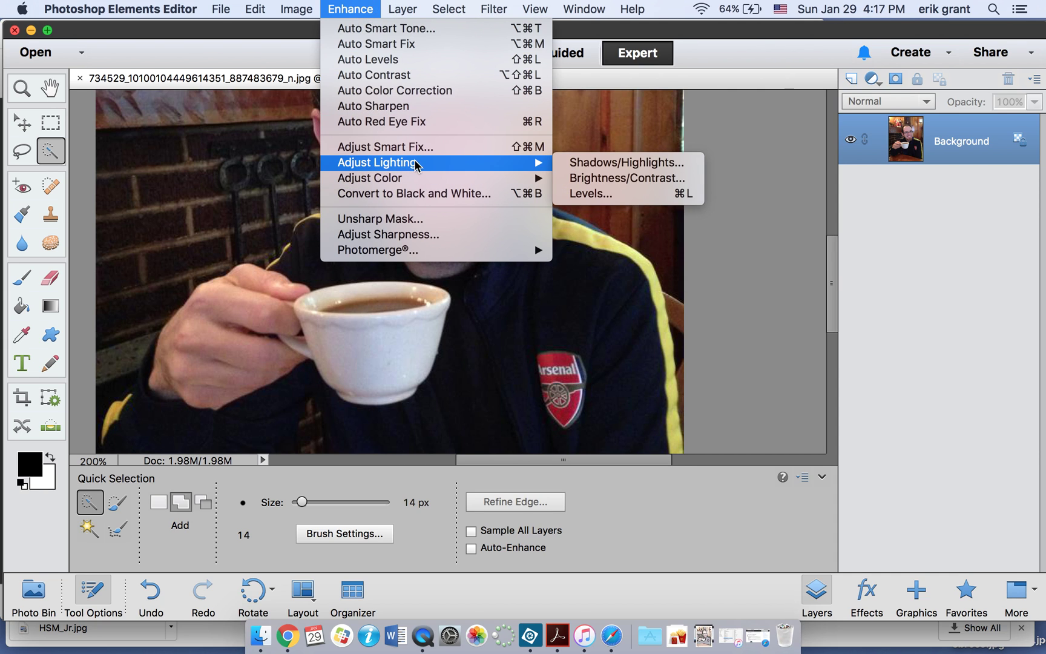
{"action": "left_click", "coordinate": [628, 165]}
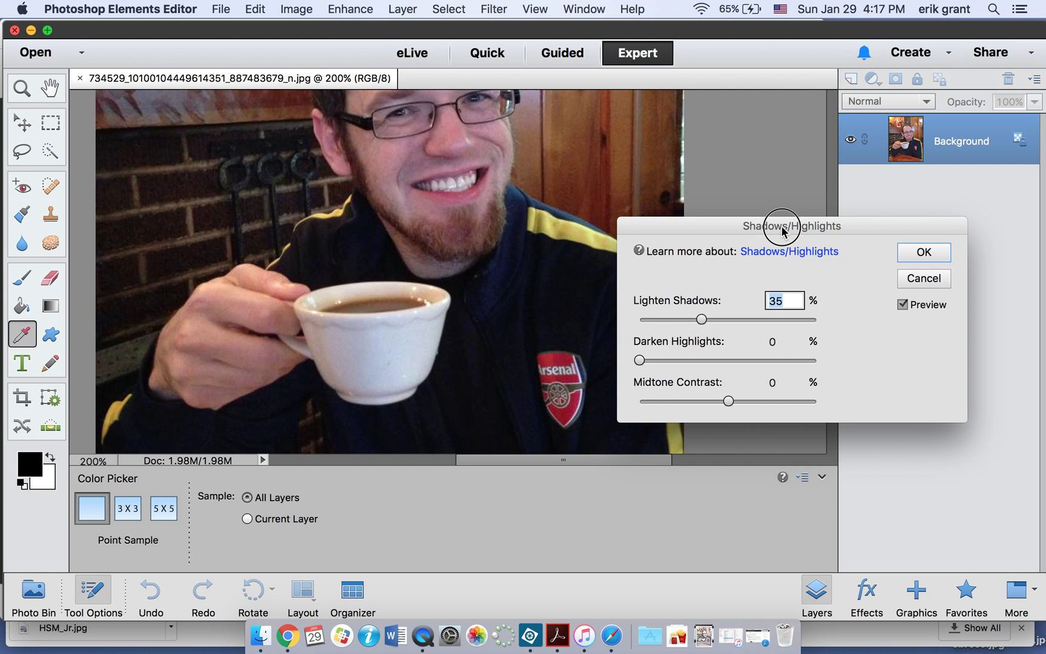
{"action": "left_click_drag", "start_coordinate": [775, 228], "coordinate": [816, 226]}
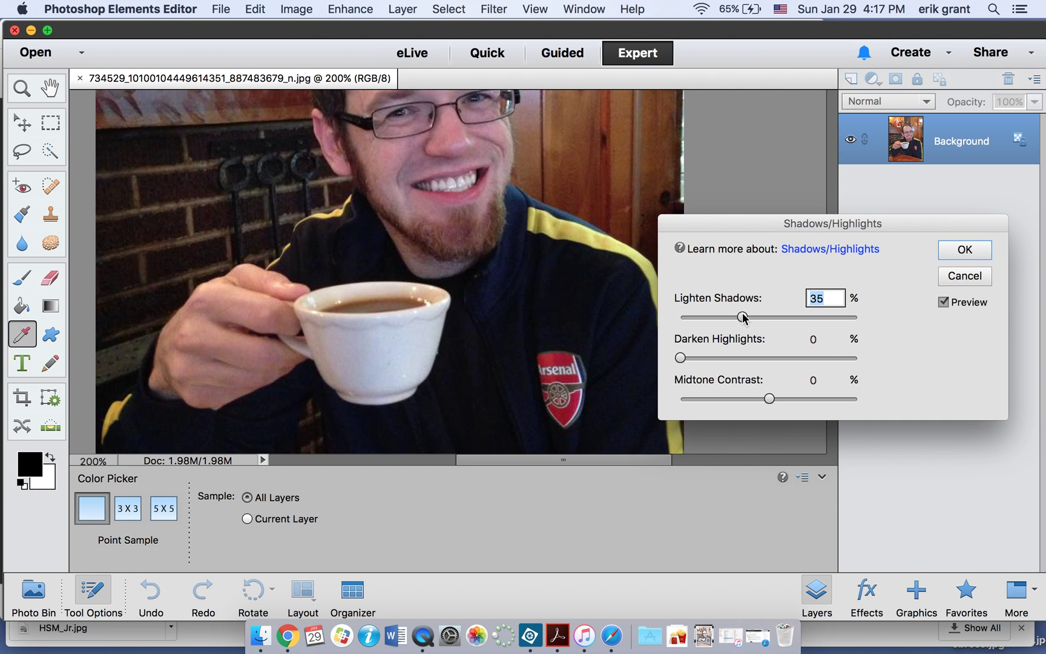
{"action": "left_click_drag", "start_coordinate": [743, 317], "coordinate": [750, 320]}
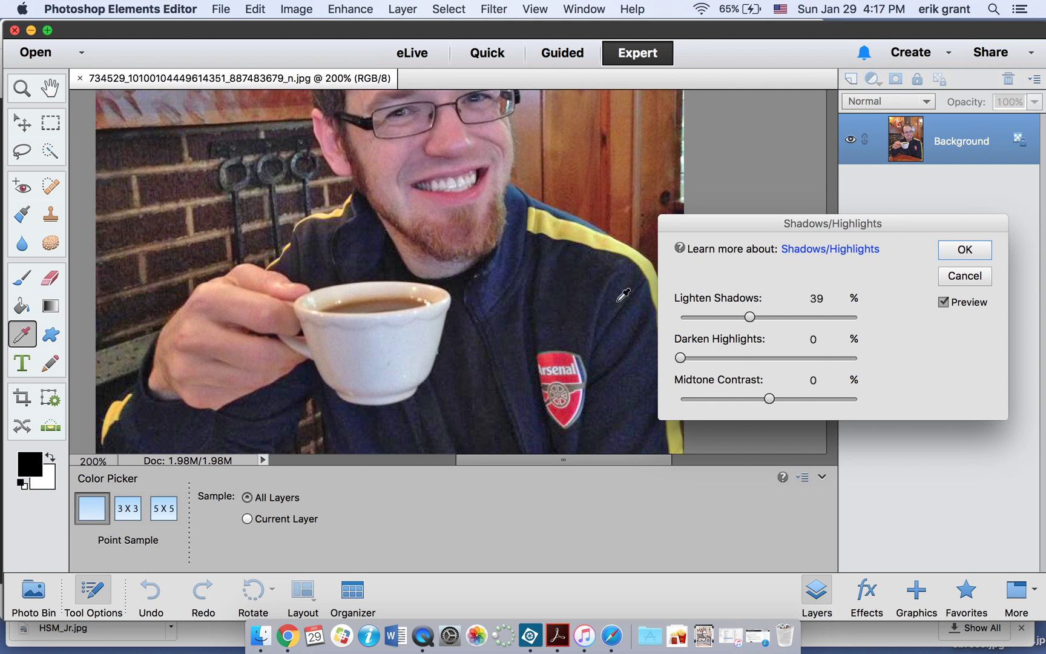
{"action": "left_click", "coordinate": [829, 317]}
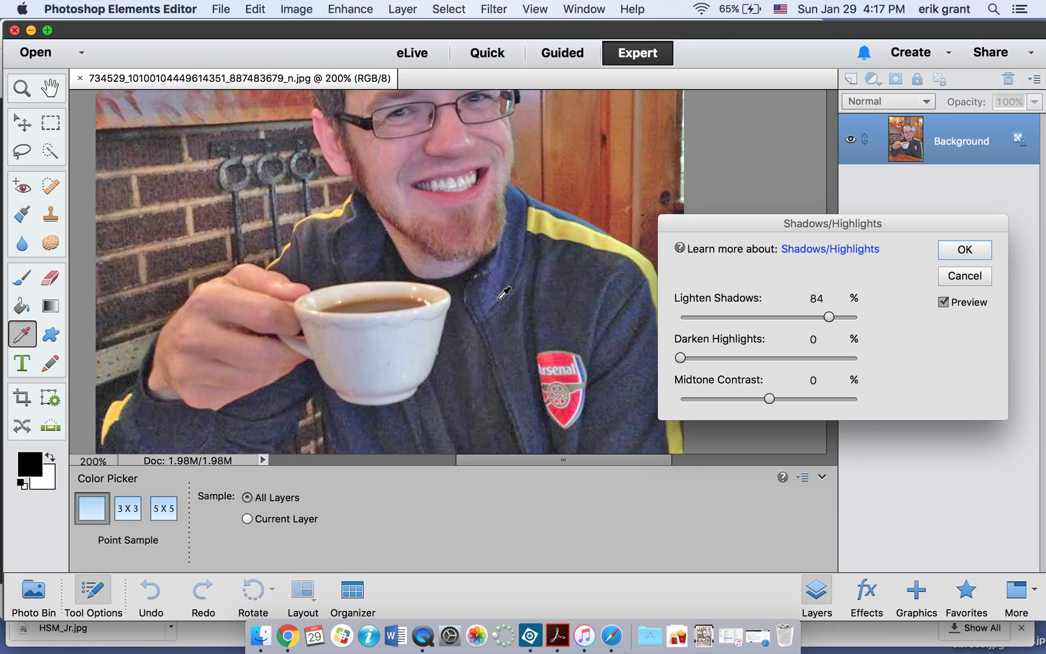
{"action": "scroll", "coordinate": [501, 293], "scroll_direction": "down", "scroll_amount": 6}
{"action": "scroll", "coordinate": [502, 293], "scroll_direction": "up", "scroll_amount": 3}
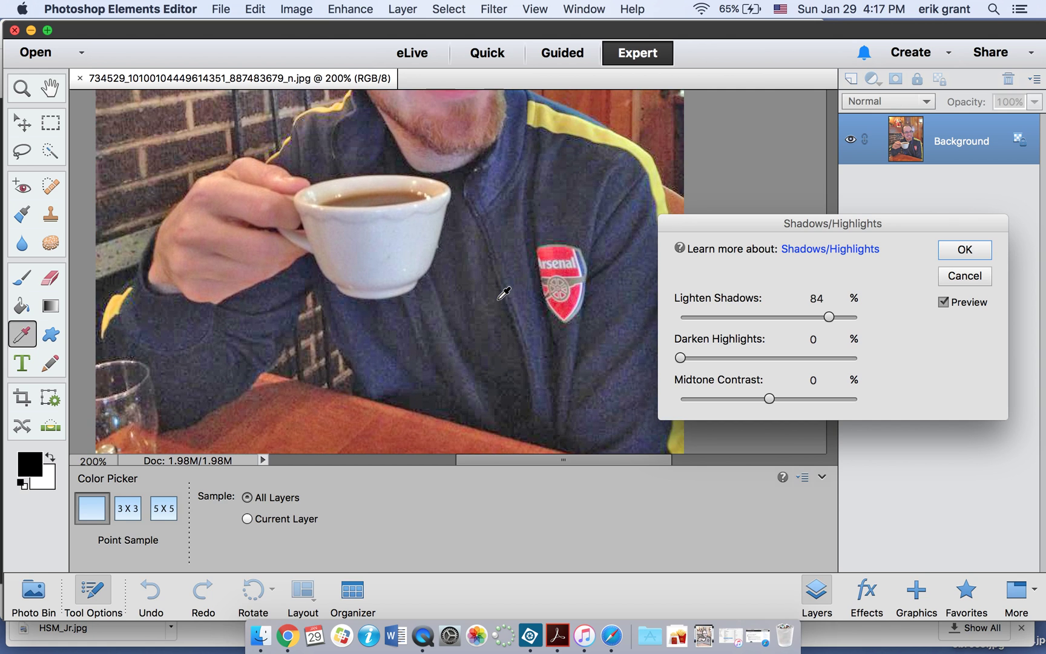
{"action": "left_click", "coordinate": [785, 319]}
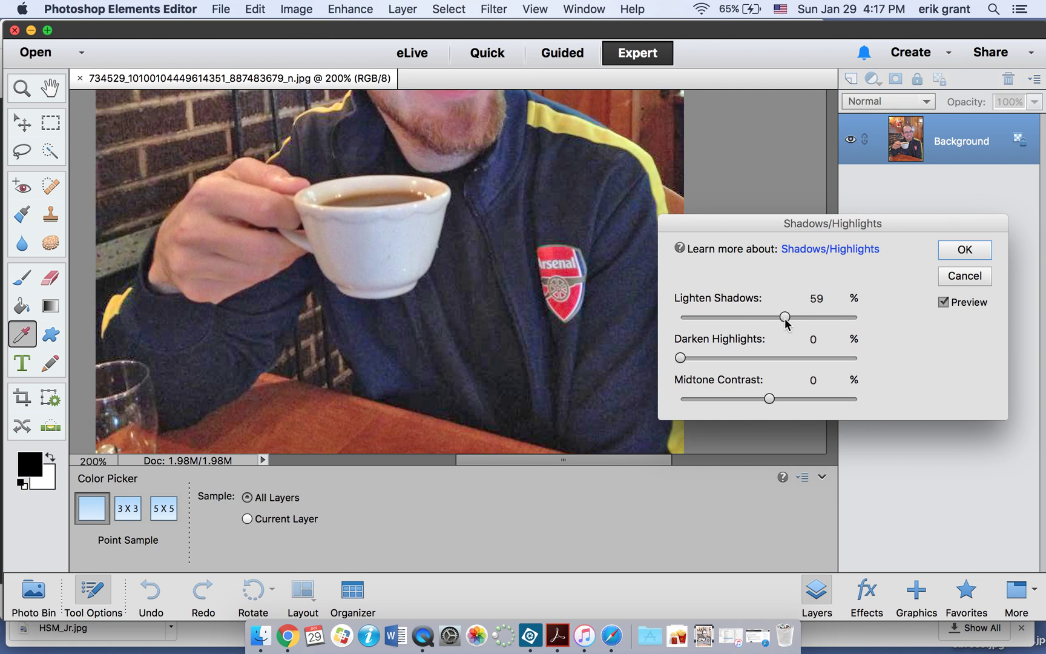
{"action": "left_click_drag", "start_coordinate": [785, 319], "coordinate": [763, 318]}
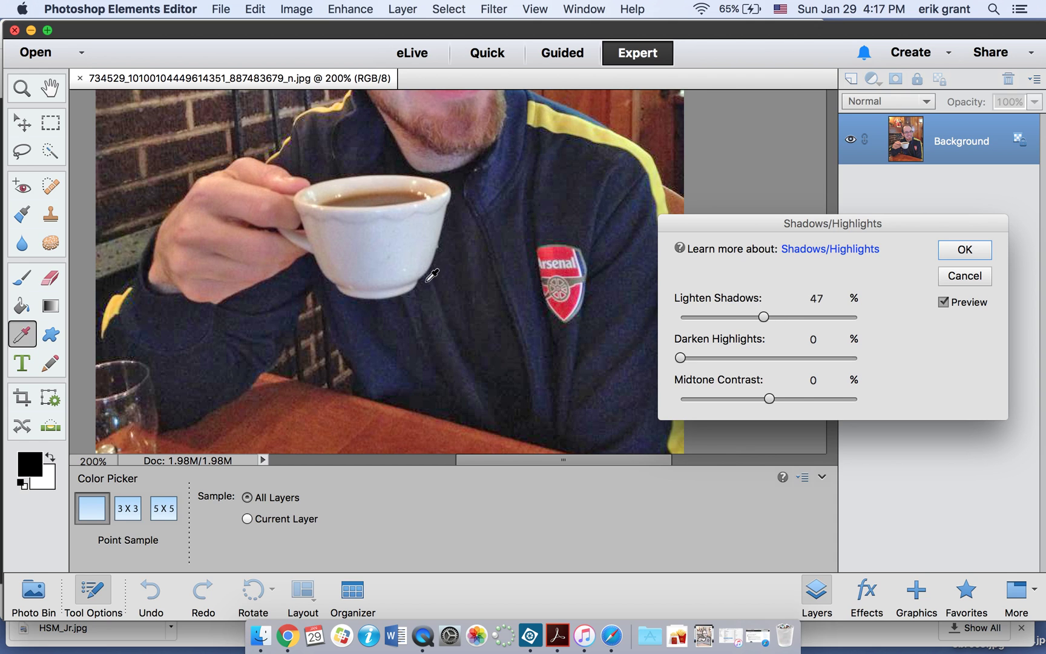
Set Darken Highlights to 17% and apply the Shadows/Highlights adjustment to the photo
{"action": "scroll", "coordinate": [408, 260], "scroll_direction": "down", "scroll_amount": 3}
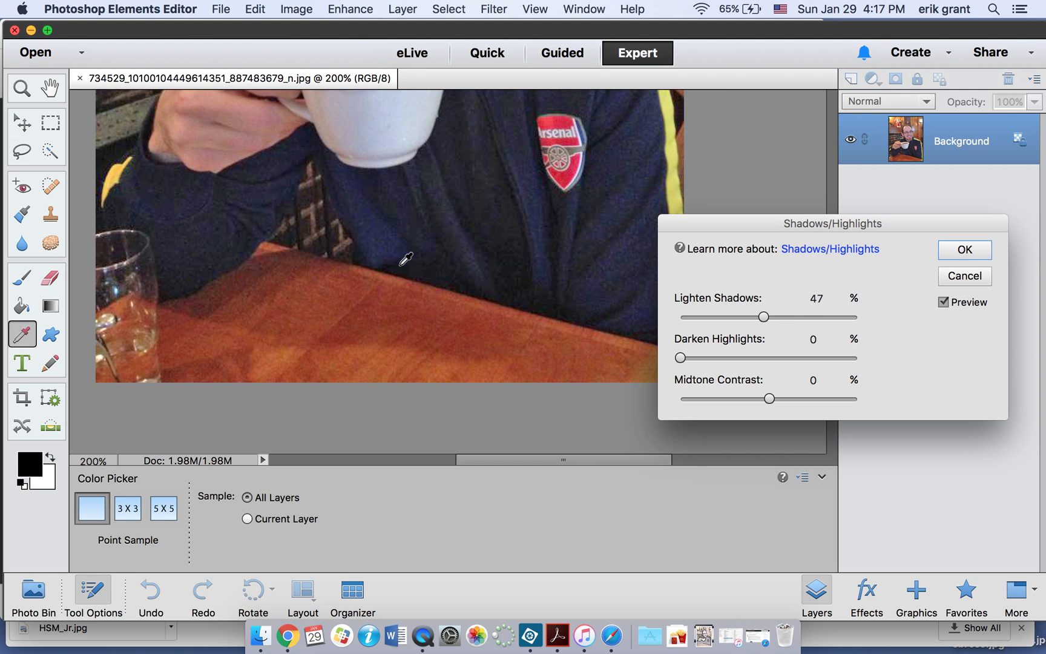
{"action": "scroll", "coordinate": [406, 259], "scroll_direction": "up", "scroll_amount": 10}
{"action": "scroll", "coordinate": [406, 259], "scroll_direction": "right", "scroll_amount": 2}
{"action": "scroll", "coordinate": [405, 259], "scroll_direction": "up", "scroll_amount": 5}
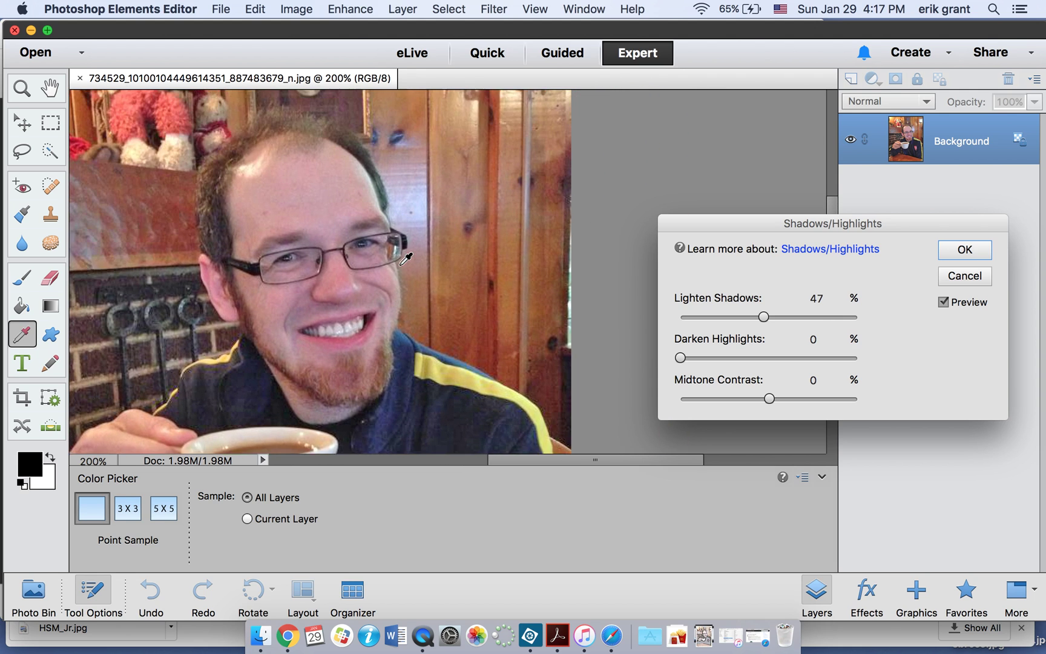
{"action": "scroll", "coordinate": [406, 259], "scroll_direction": "left", "scroll_amount": 2}
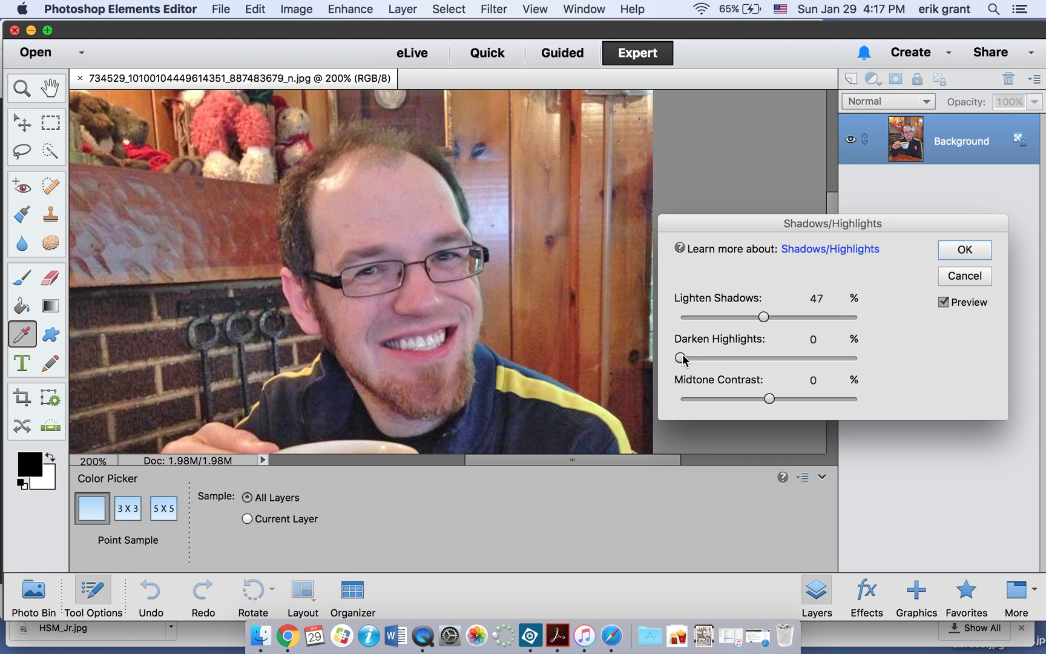
{"action": "left_click_drag", "start_coordinate": [681, 358], "coordinate": [799, 361]}
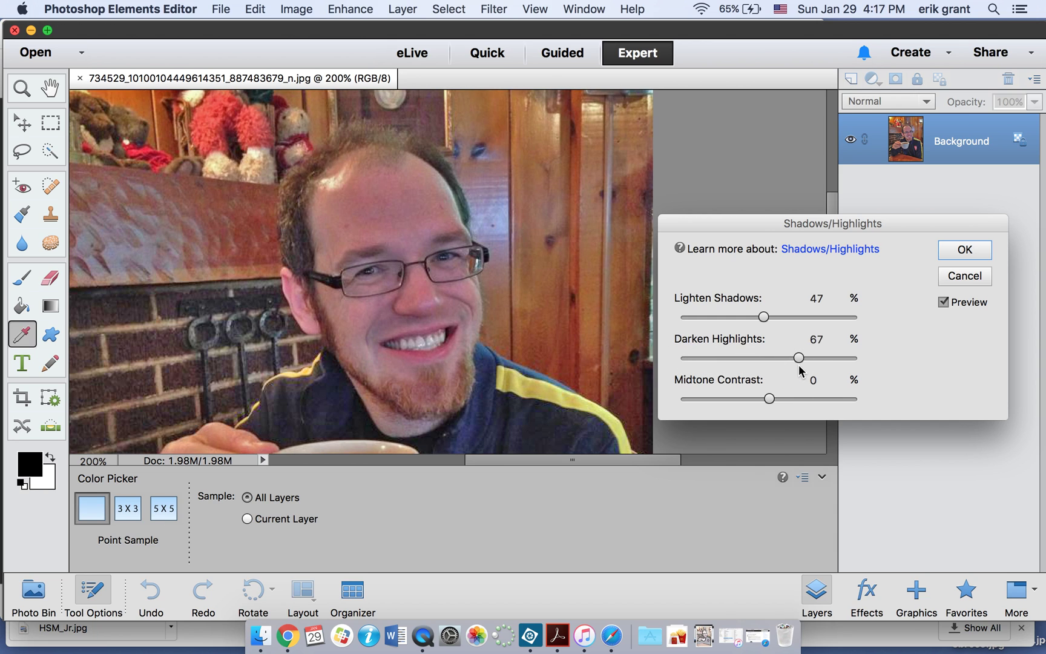
{"action": "left_click", "coordinate": [710, 359]}
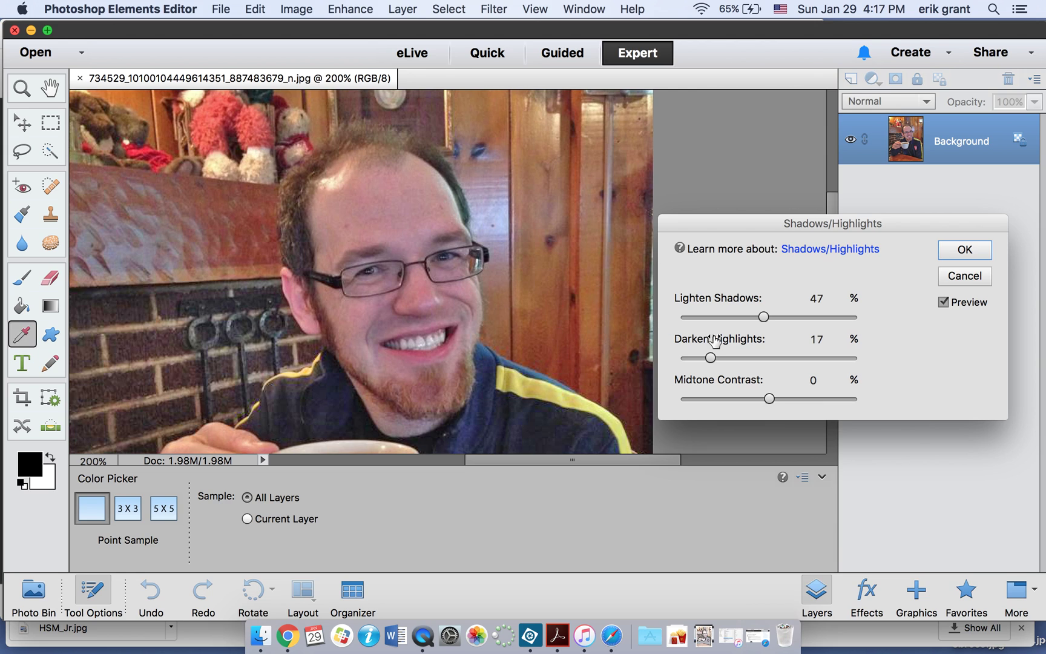
{"action": "left_click", "coordinate": [711, 359]}
{"action": "left_click", "coordinate": [965, 250]}
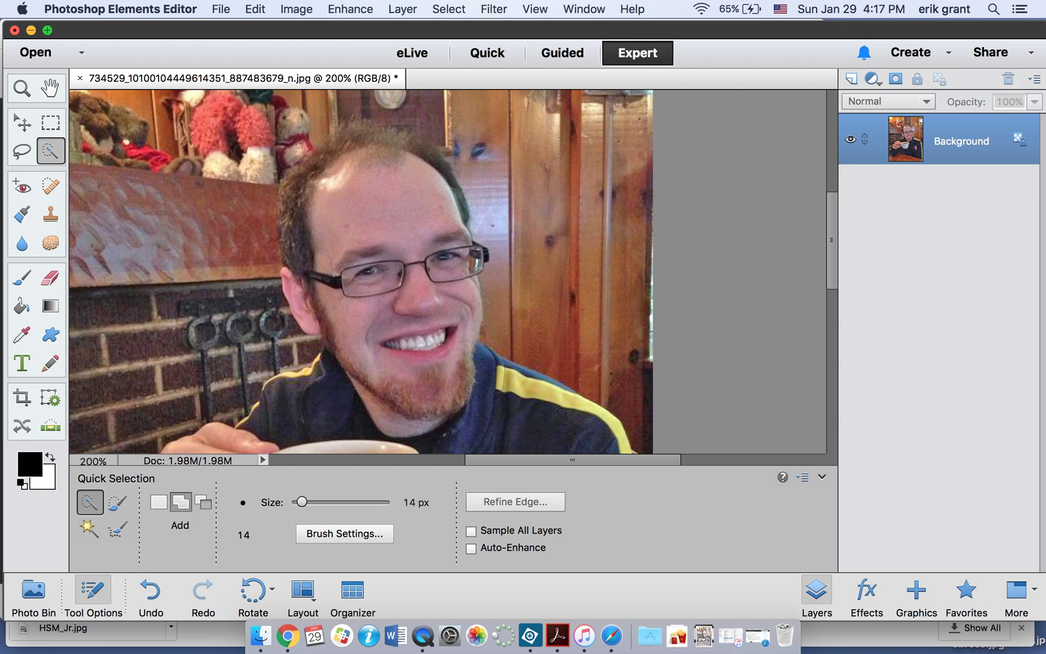
{"action": "scroll", "coordinate": [403, 276], "scroll_direction": "down", "scroll_amount": 5}
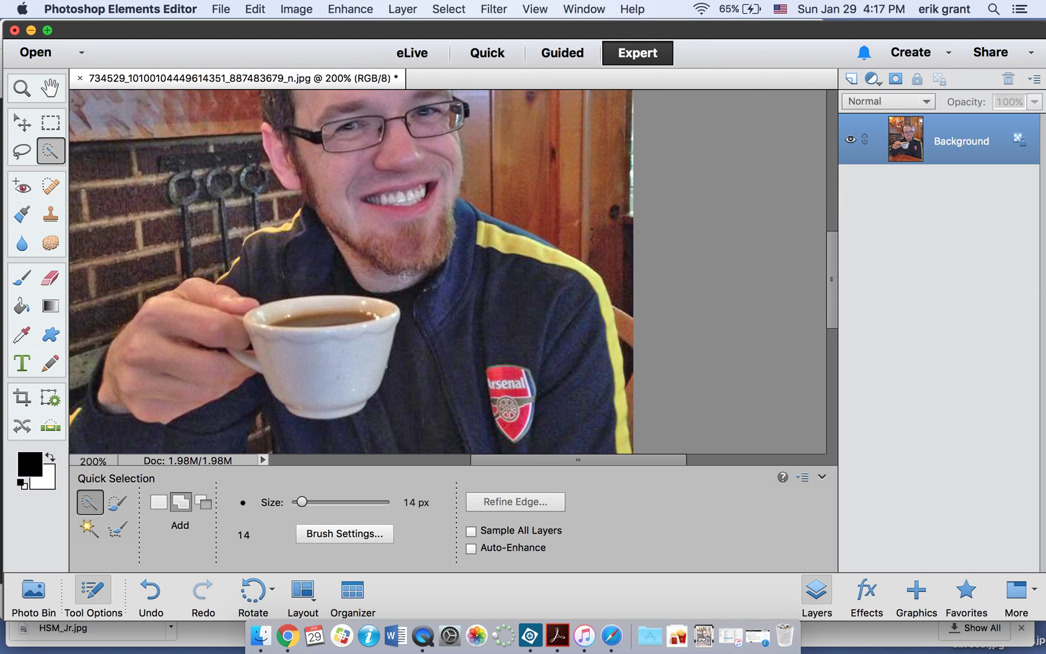
{"action": "scroll", "coordinate": [404, 276], "scroll_direction": "left", "scroll_amount": 3}
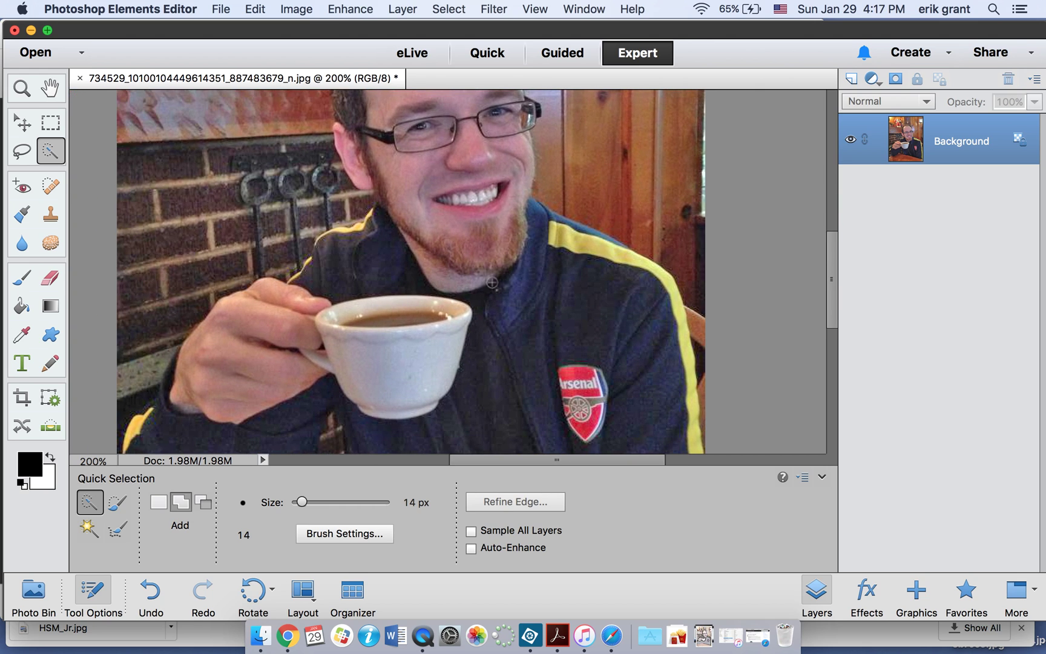
{"action": "scroll", "coordinate": [492, 282], "scroll_direction": "right", "scroll_amount": 1}
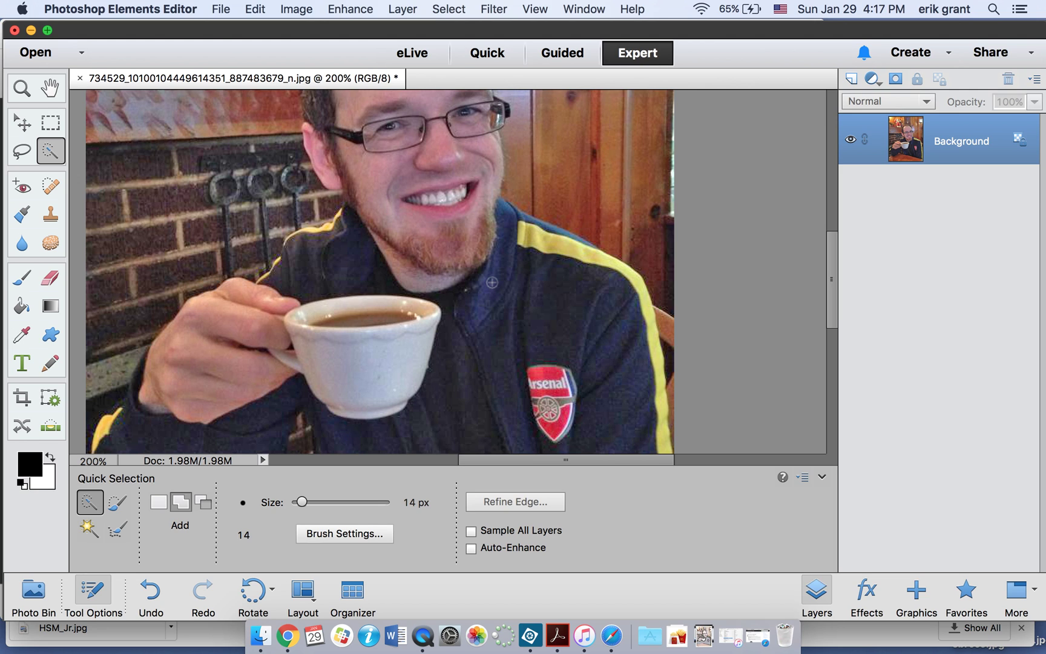
Start a Smart Blur on the photo with radius 20 and threshold 30, and frame the face and cup in the filter preview
{"action": "scroll", "coordinate": [492, 282], "scroll_direction": "down", "scroll_amount": 2}
{"action": "scroll", "coordinate": [492, 282], "scroll_direction": "right", "scroll_amount": 1}
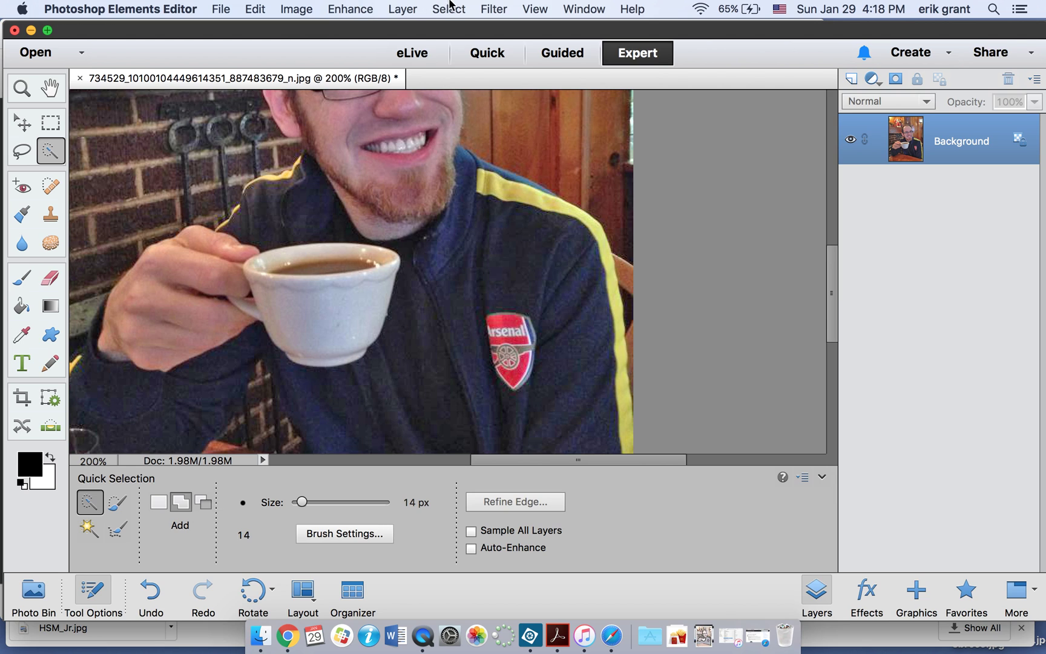
{"action": "left_click", "coordinate": [486, 9]}
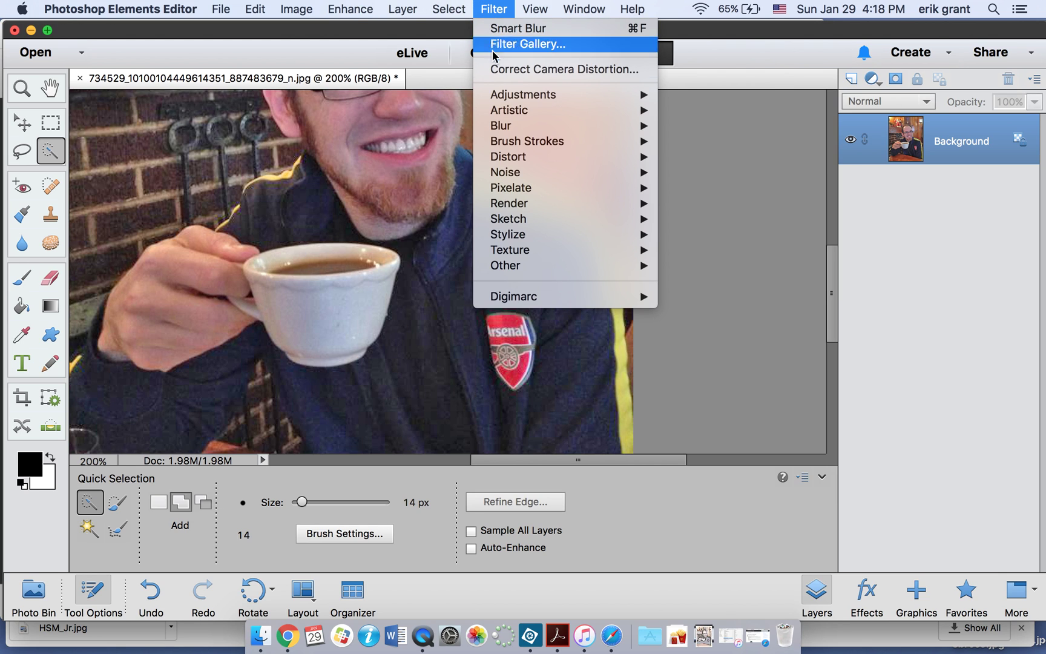
{"action": "mouse_move", "coordinate": [523, 124]}
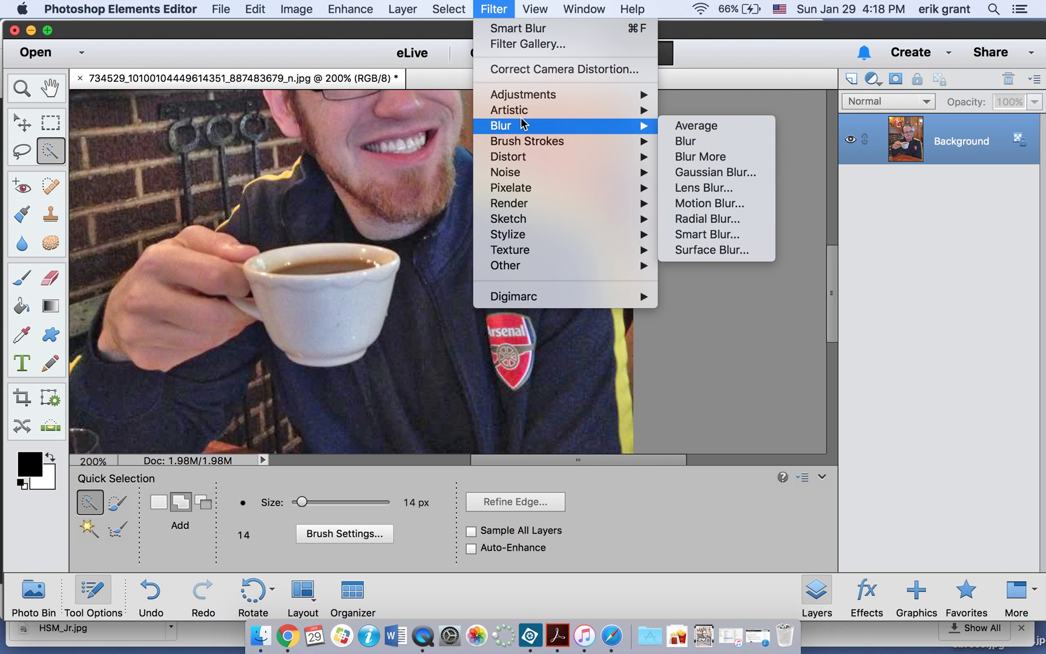
{"action": "mouse_move", "coordinate": [643, 128]}
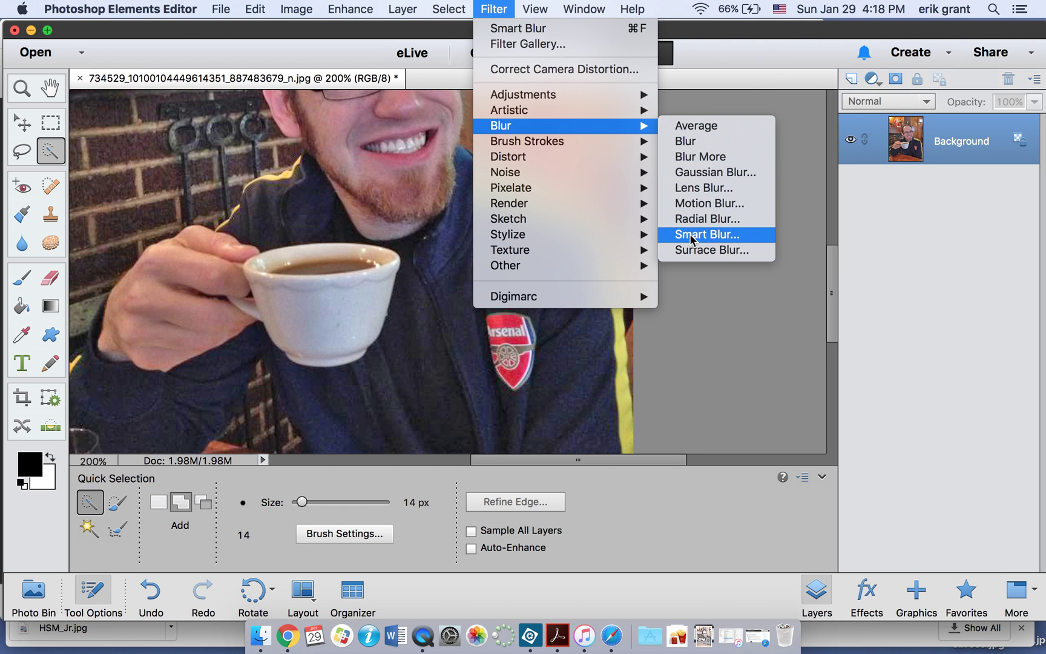
{"action": "left_click", "coordinate": [726, 240]}
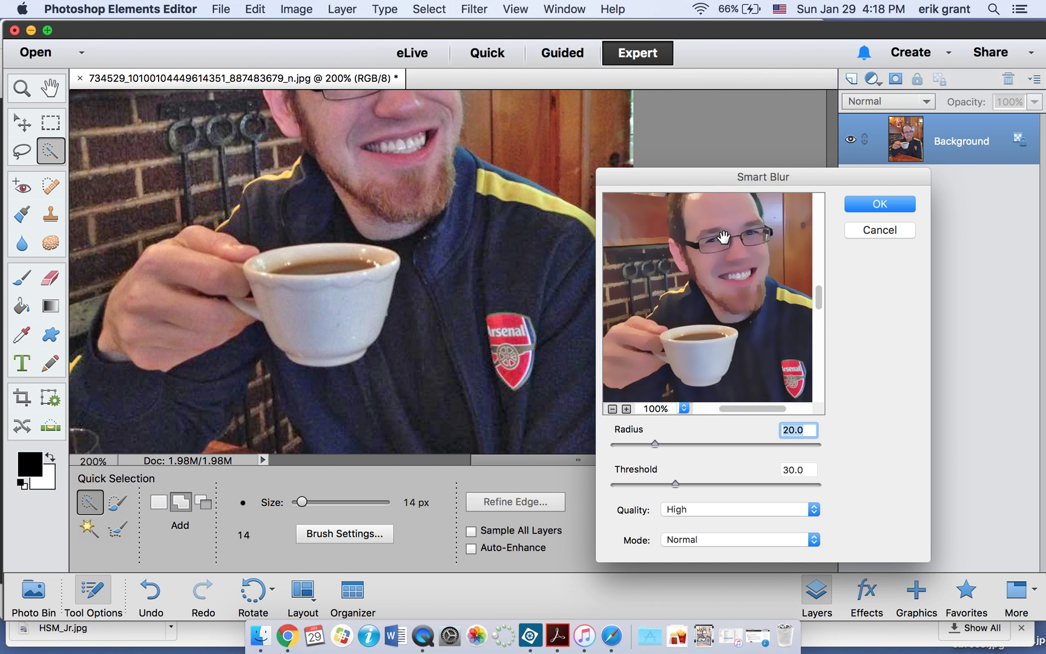
{"action": "left_click_drag", "start_coordinate": [762, 177], "coordinate": [801, 122]}
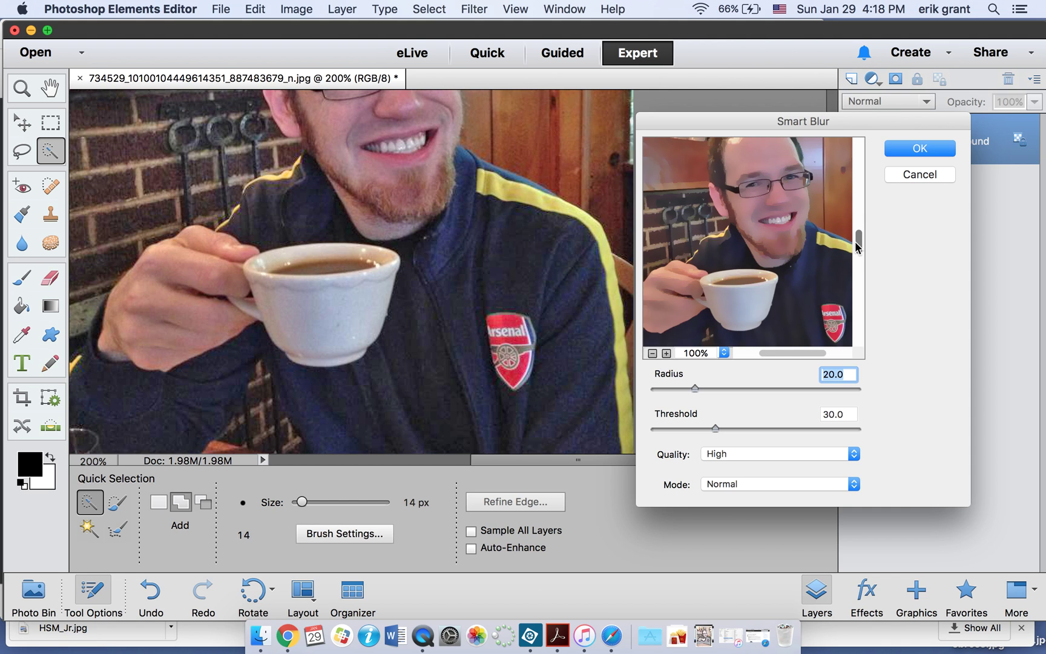
{"action": "left_click_drag", "start_coordinate": [860, 244], "coordinate": [859, 227]}
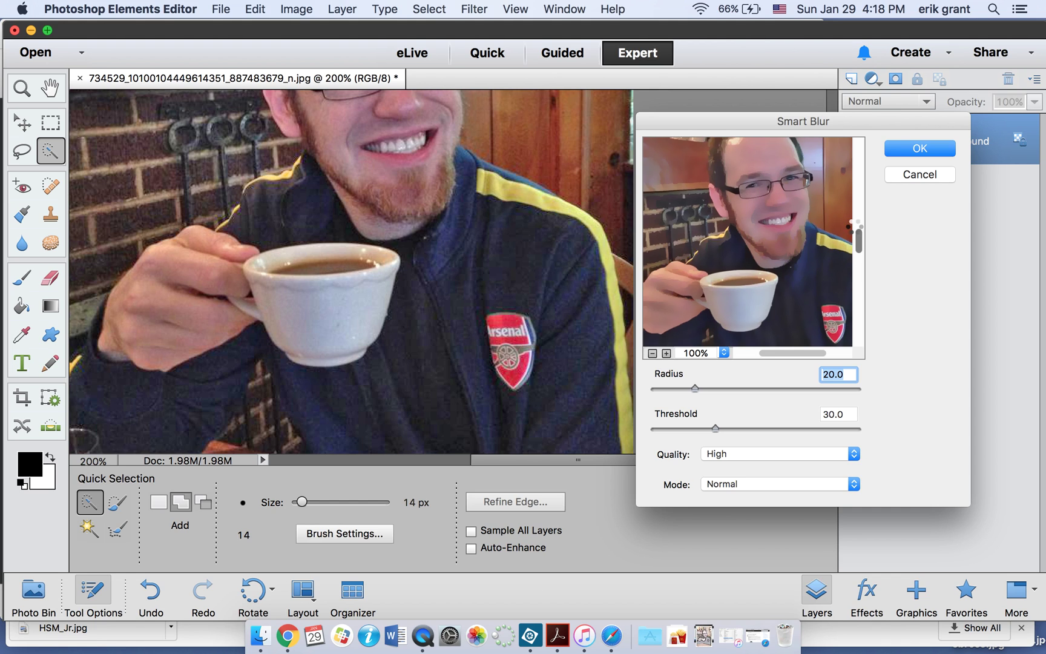
{"action": "left_click_drag", "start_coordinate": [751, 200], "coordinate": [752, 212]}
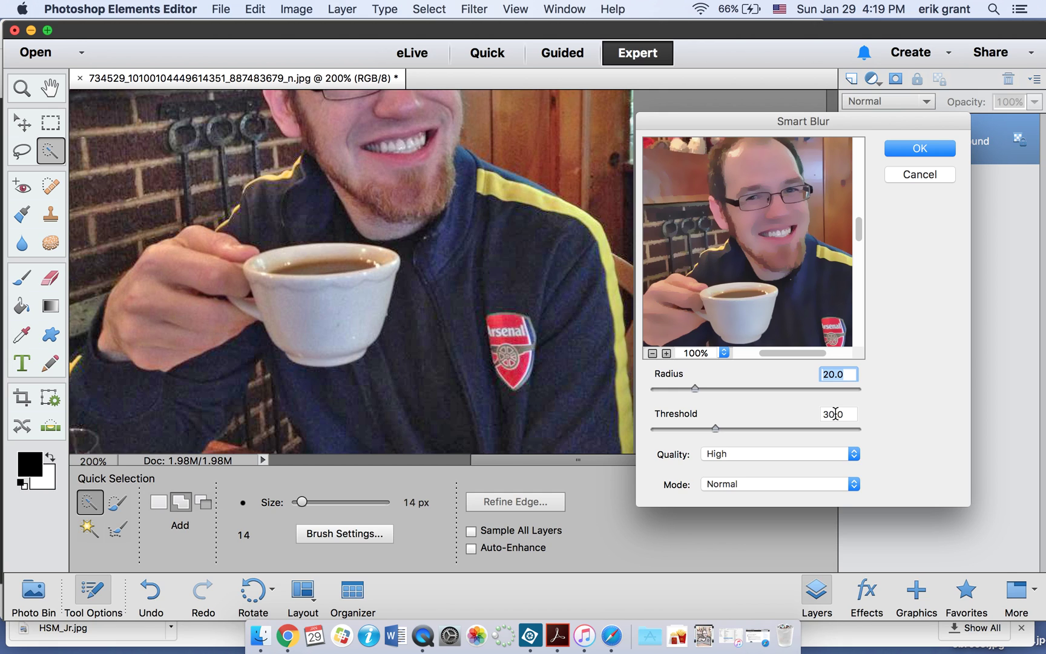
Set the Smart Blur quality to Low and apply the blur to the photo
{"action": "left_click", "coordinate": [854, 455]}
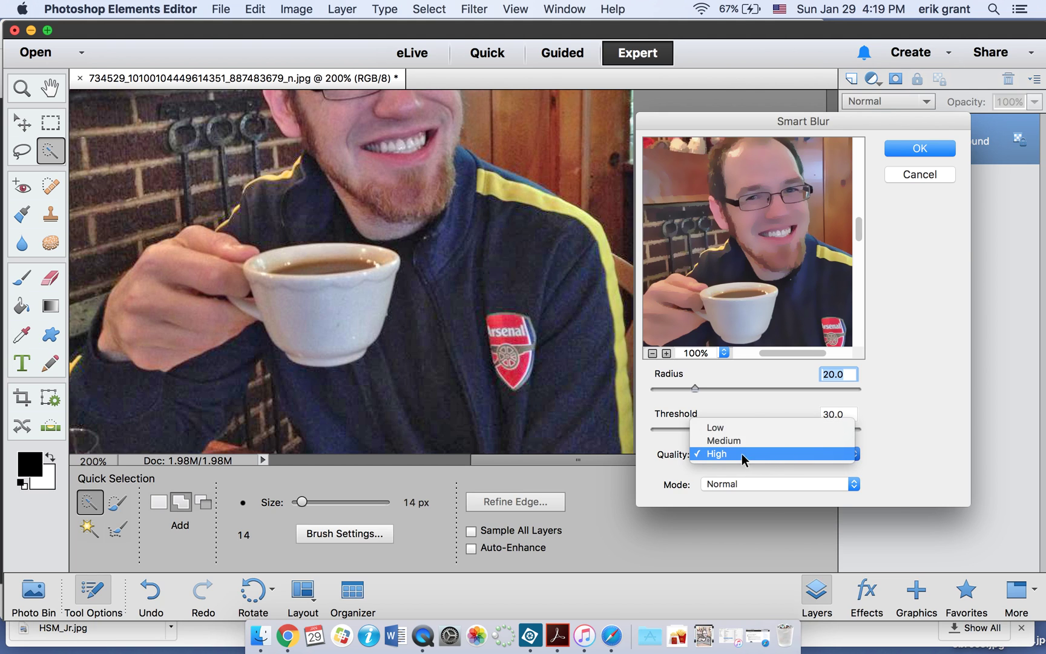
{"action": "left_click", "coordinate": [713, 436]}
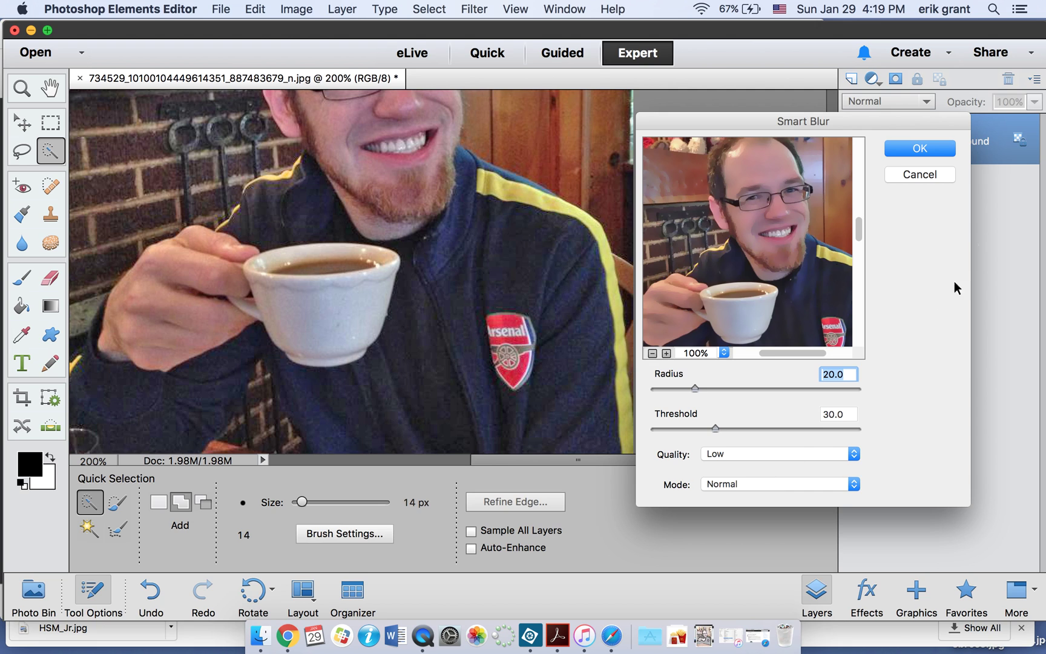
{"action": "left_click", "coordinate": [927, 146]}
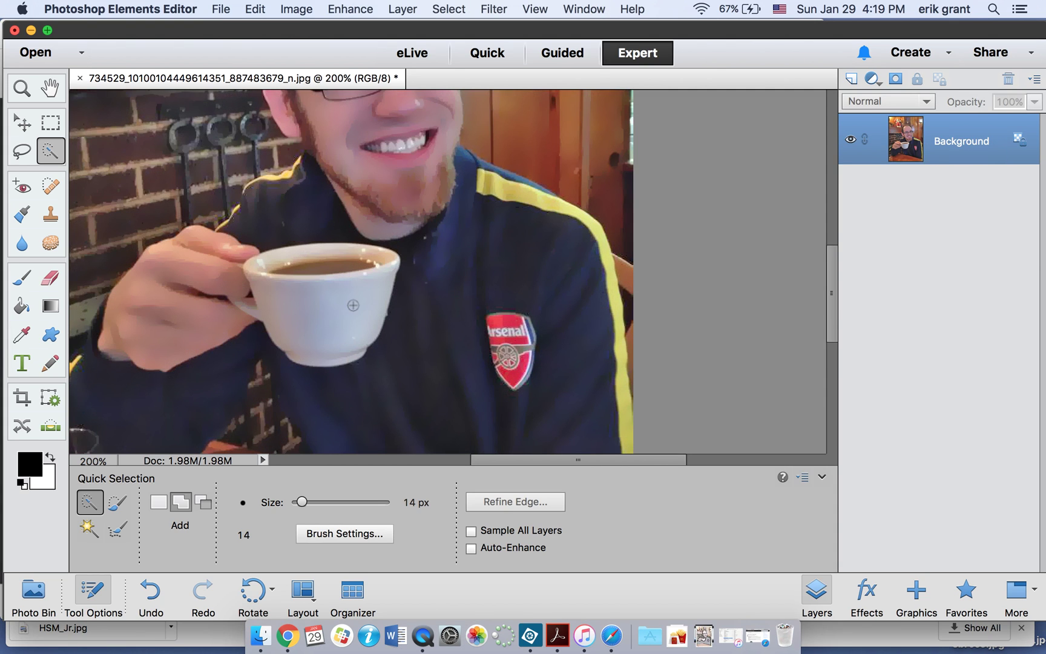
Examine the blurred photo from the table and glass up to the jacket, cup, face and background shelves
{"action": "scroll", "coordinate": [353, 306], "scroll_direction": "down", "scroll_amount": 3}
{"action": "scroll", "coordinate": [353, 305], "scroll_direction": "down", "scroll_amount": 5}
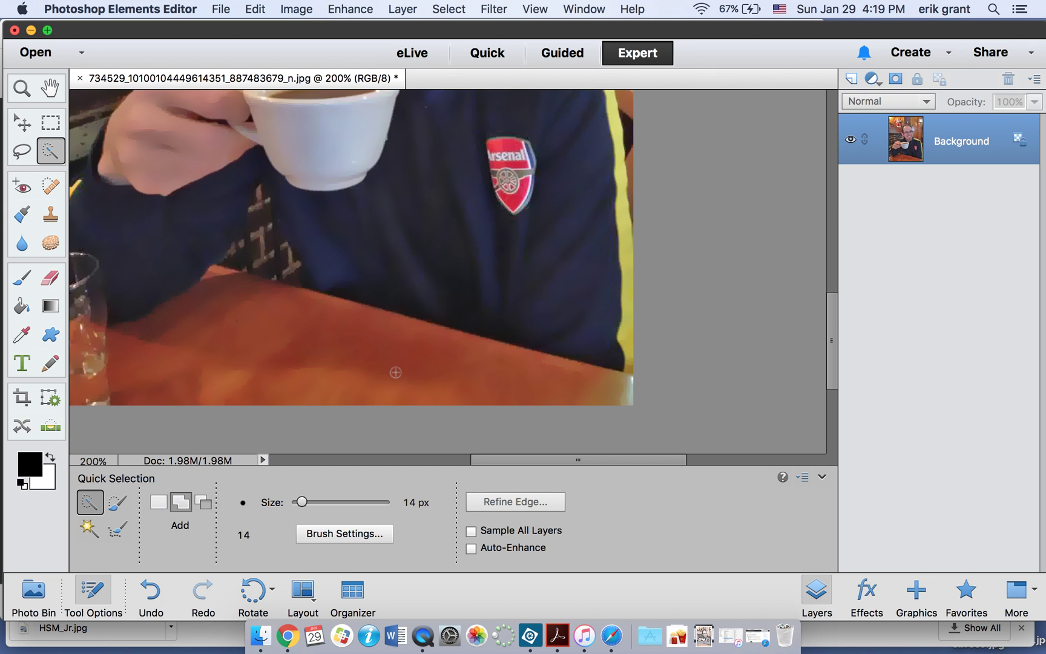
{"action": "scroll", "coordinate": [395, 372], "scroll_direction": "left", "scroll_amount": 3}
{"action": "scroll", "coordinate": [396, 372], "scroll_direction": "up", "scroll_amount": 2}
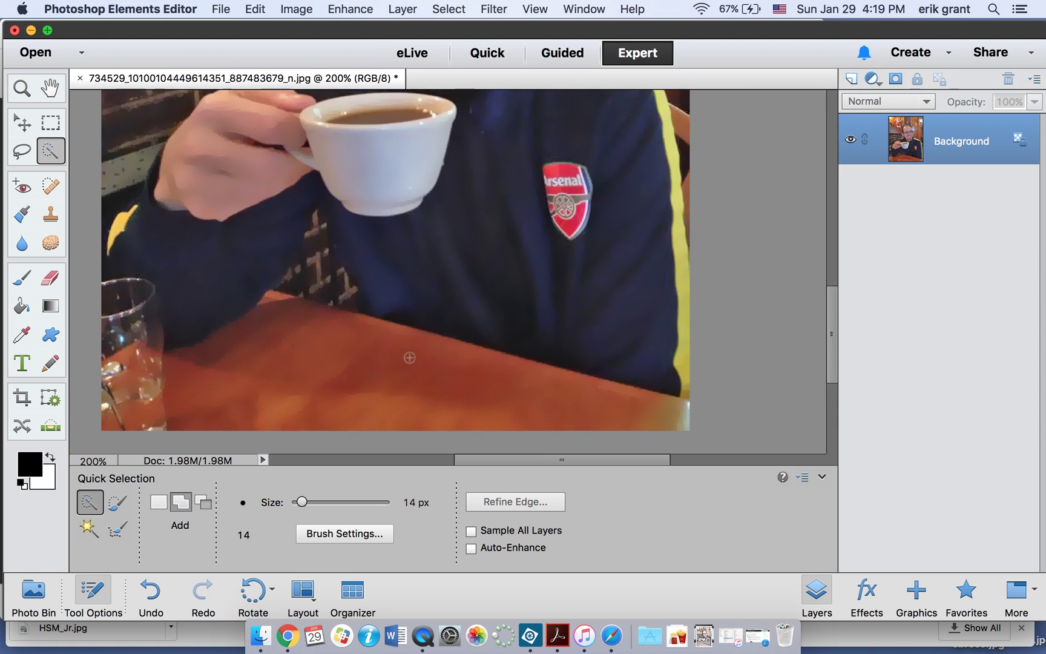
{"action": "scroll", "coordinate": [410, 358], "scroll_direction": "up", "scroll_amount": 5}
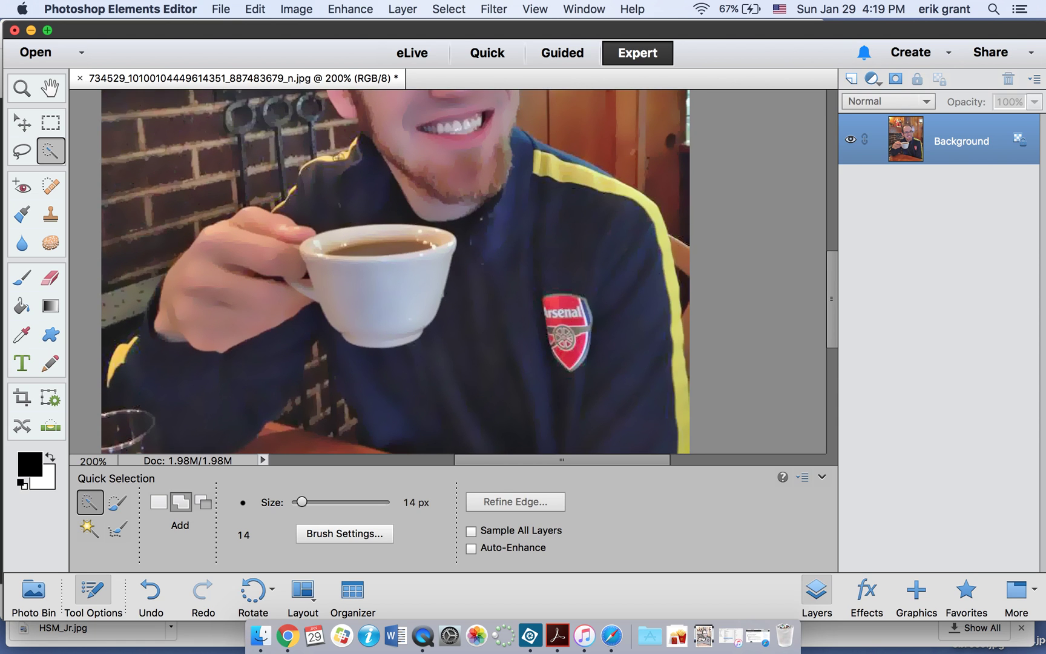
{"action": "scroll", "coordinate": [345, 161], "scroll_direction": "up", "scroll_amount": 2}
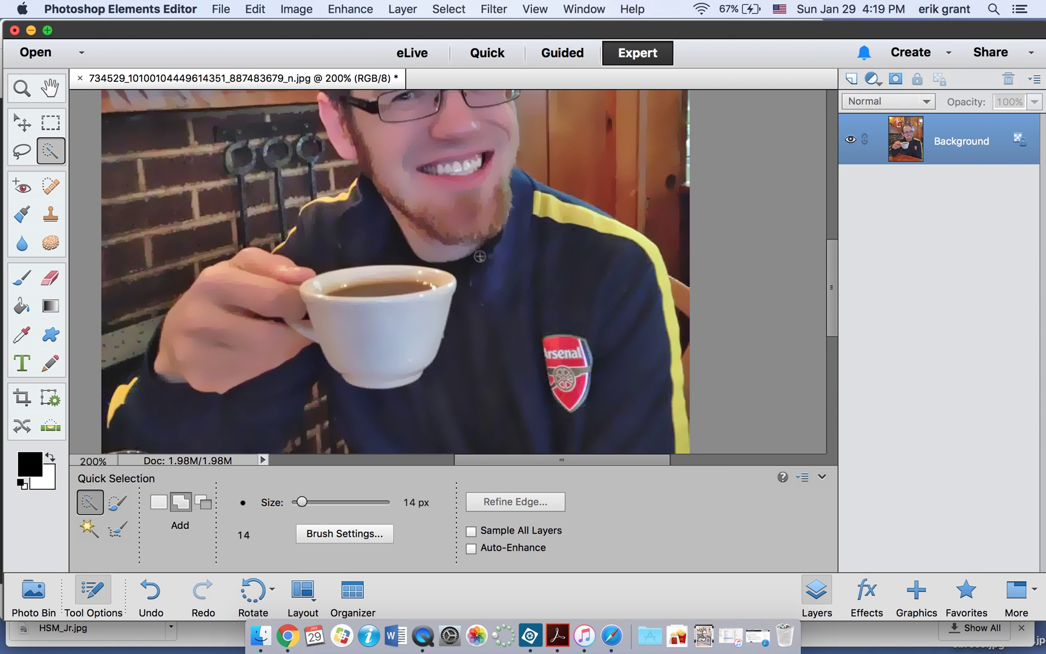
{"action": "scroll", "coordinate": [592, 261], "scroll_direction": "down", "scroll_amount": 5}
{"action": "scroll", "coordinate": [591, 260], "scroll_direction": "right", "scroll_amount": 1}
{"action": "scroll", "coordinate": [591, 260], "scroll_direction": "down", "scroll_amount": 1}
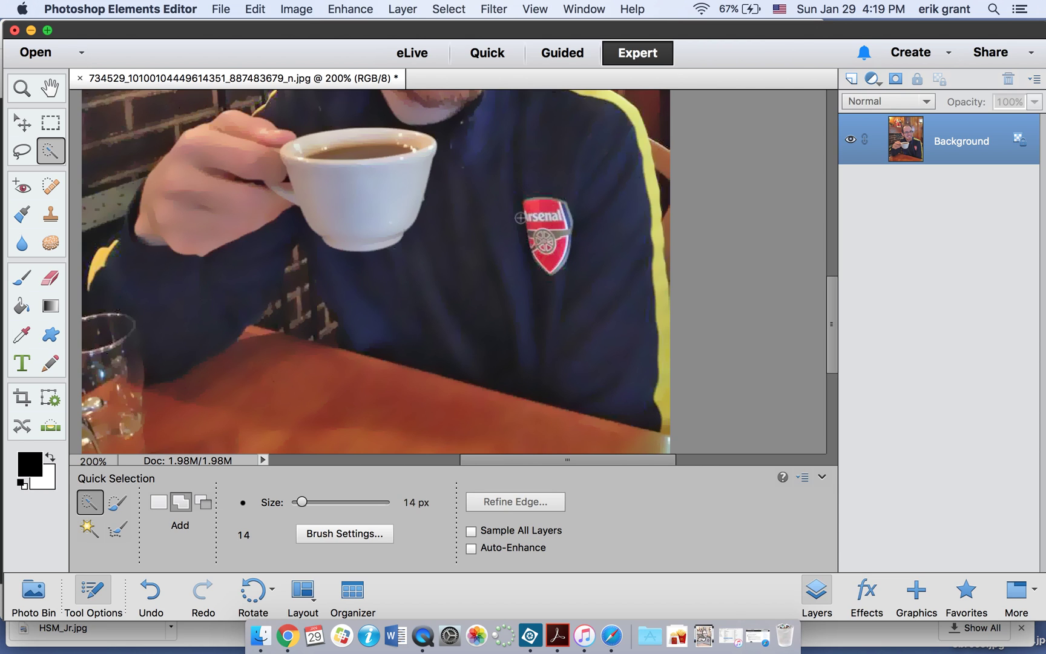
{"action": "scroll", "coordinate": [580, 214], "scroll_direction": "up", "scroll_amount": 10}
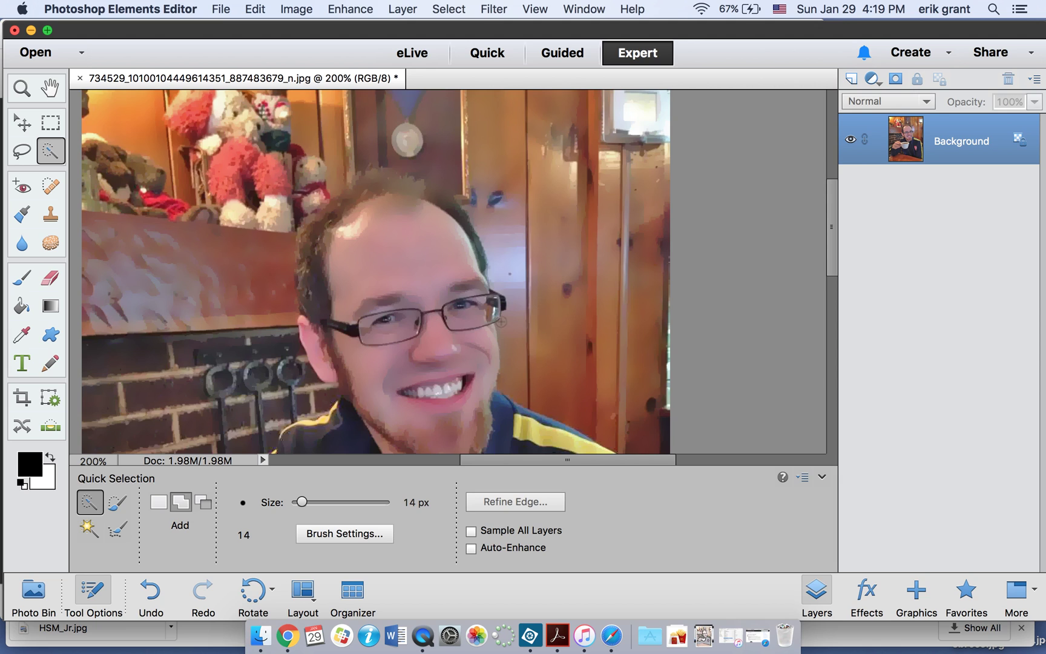
{"action": "scroll", "coordinate": [584, 286], "scroll_direction": "down", "scroll_amount": 3}
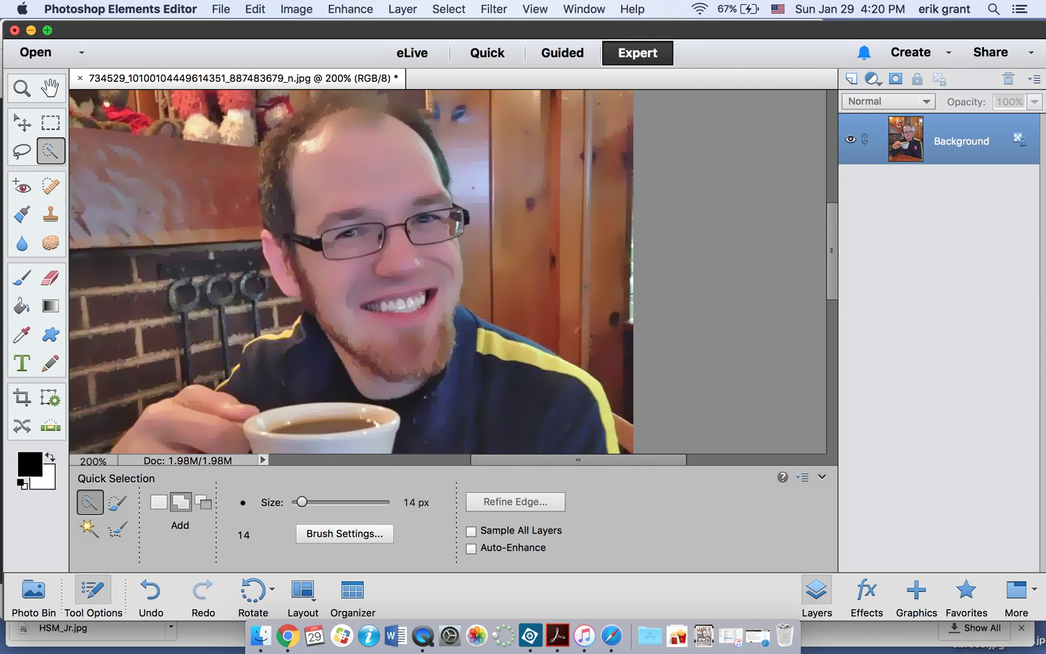
{"action": "scroll", "coordinate": [584, 286], "scroll_direction": "left", "scroll_amount": 3}
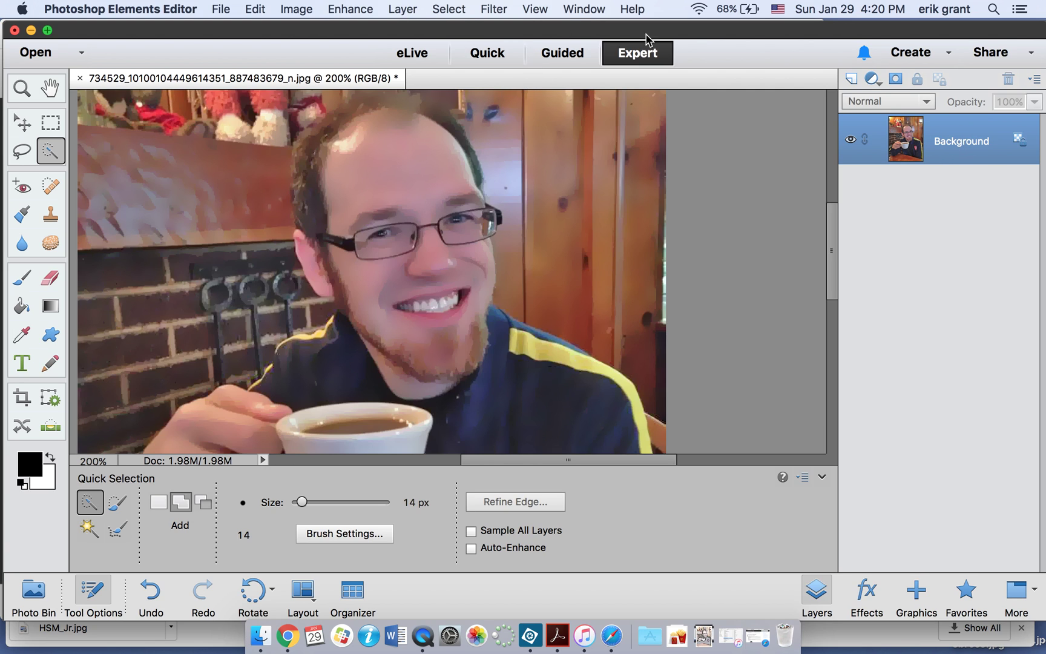
Duplicate the Background layer as Background copy and make the copy the active layer
{"action": "left_click", "coordinate": [419, 5]}
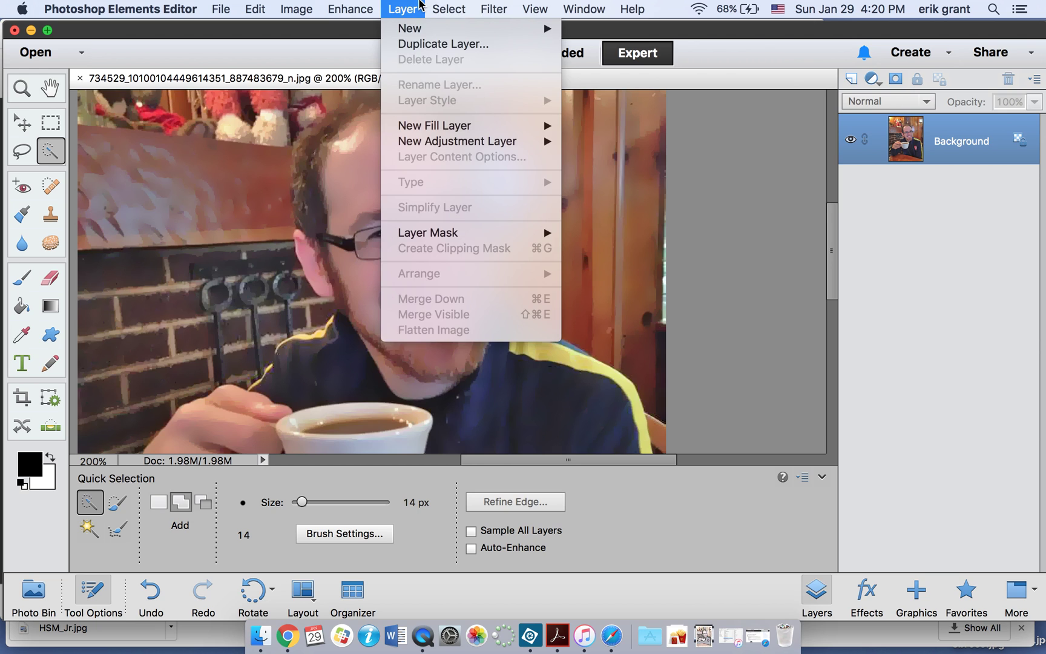
{"action": "left_click", "coordinate": [448, 47]}
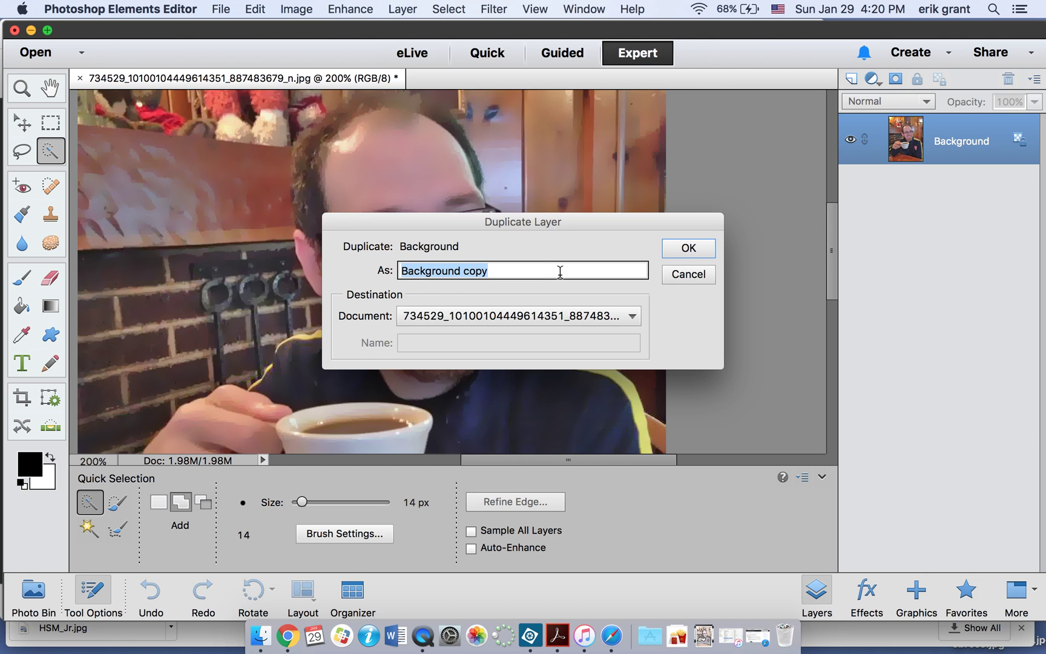
{"action": "left_click", "coordinate": [690, 248]}
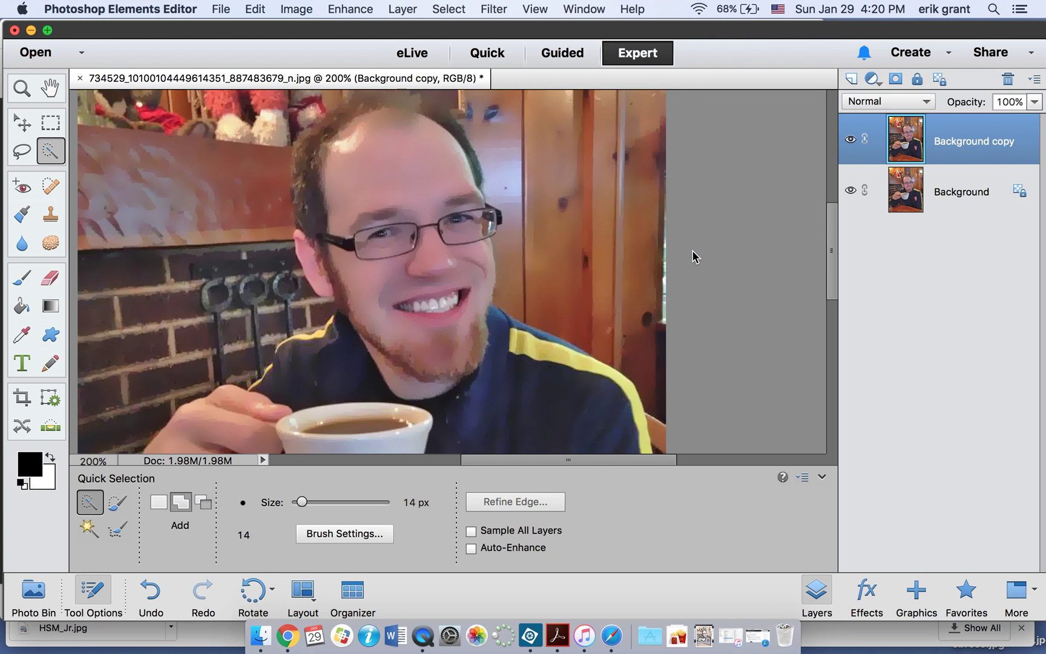
{"action": "left_click", "coordinate": [955, 181]}
{"action": "left_click", "coordinate": [963, 141]}
{"action": "left_click", "coordinate": [963, 184]}
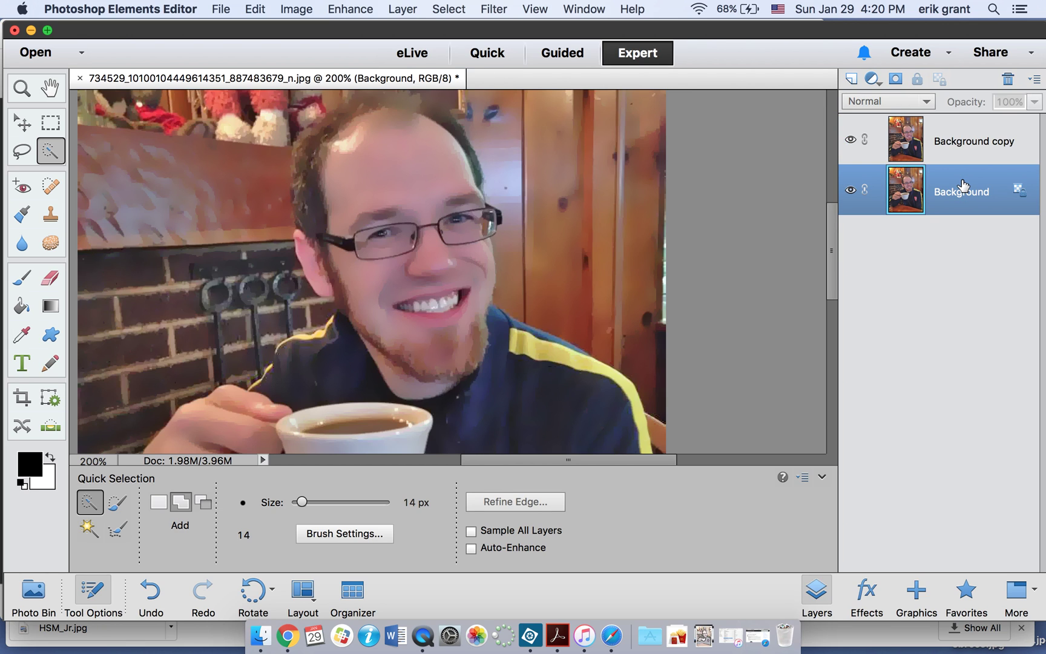
{"action": "left_click", "coordinate": [961, 149]}
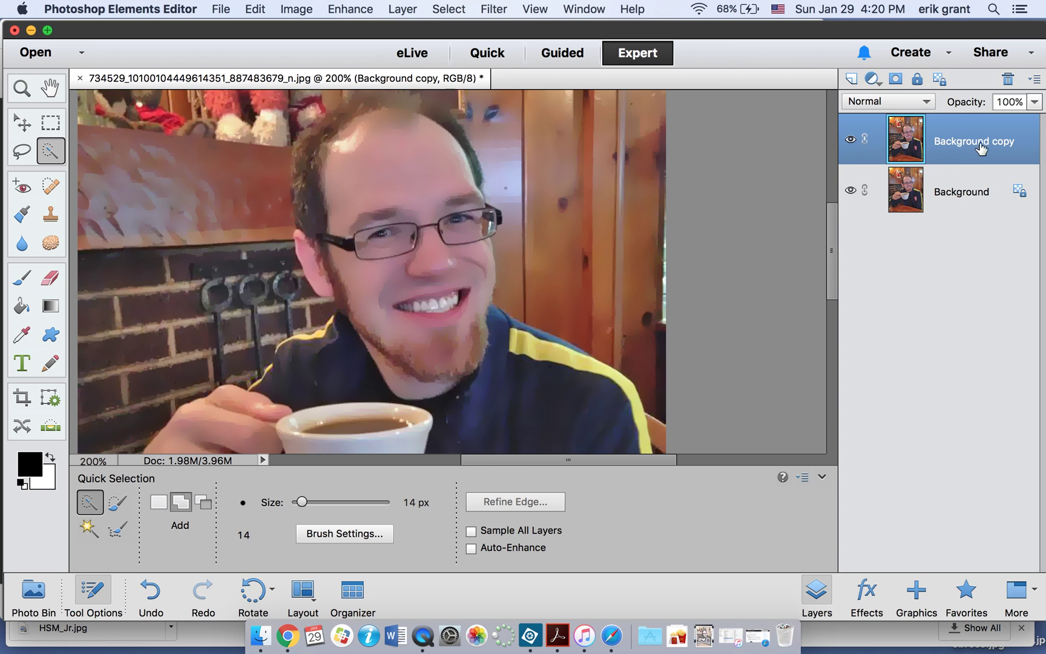
{"action": "left_click", "coordinate": [955, 185]}
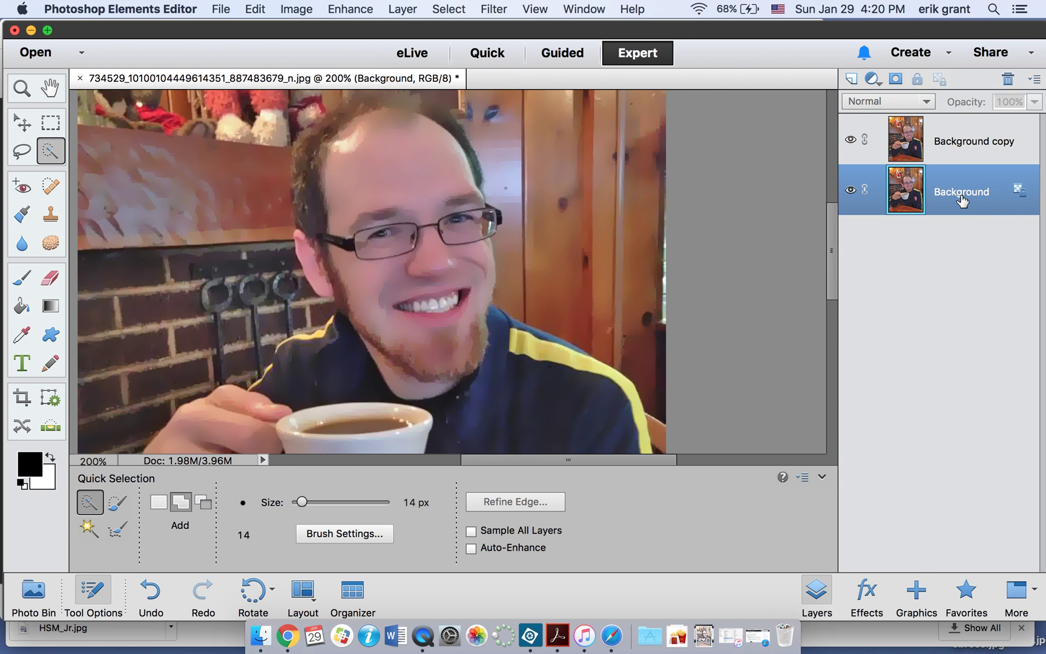
{"action": "left_click", "coordinate": [983, 143]}
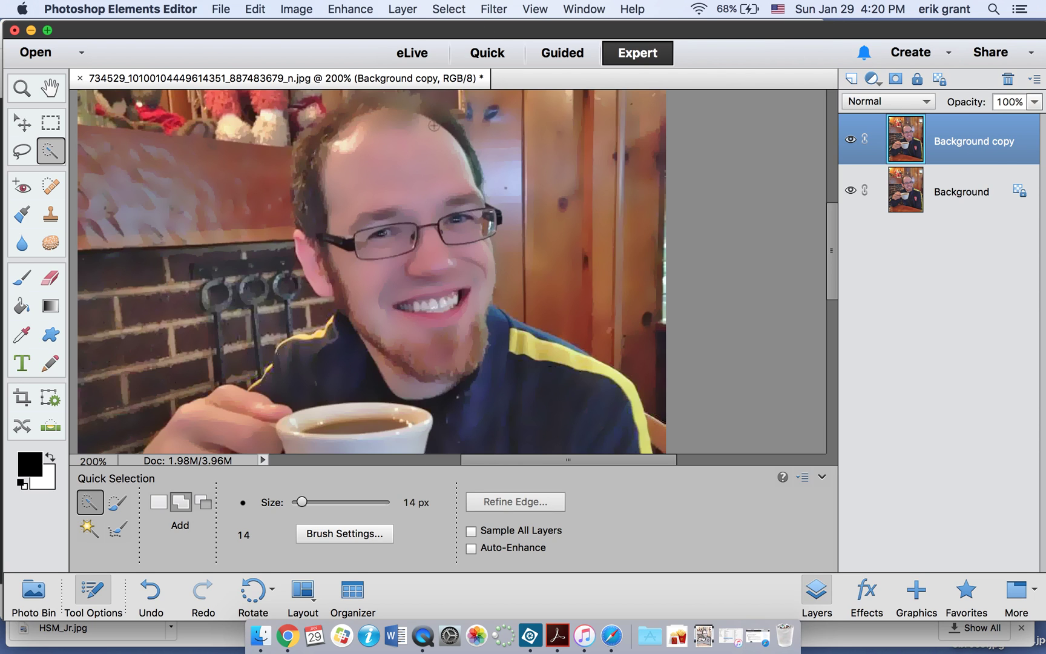
Start a Photocopy sketch filter on the Background copy layer with Detail 5 and Darkness 32
{"action": "left_click", "coordinate": [497, 14]}
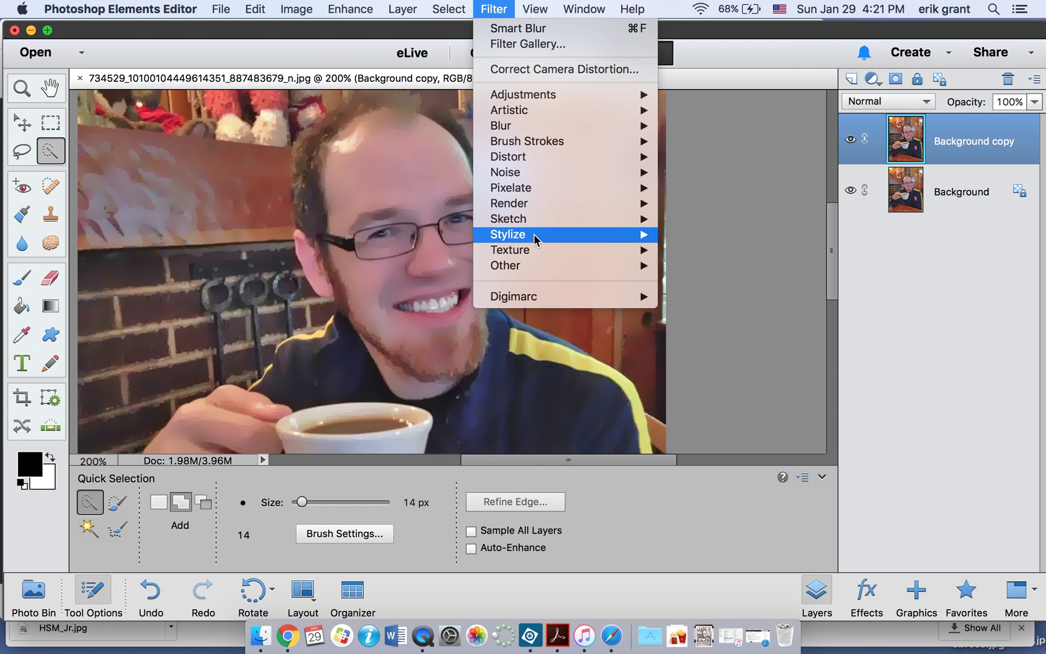
{"action": "mouse_move", "coordinate": [538, 221]}
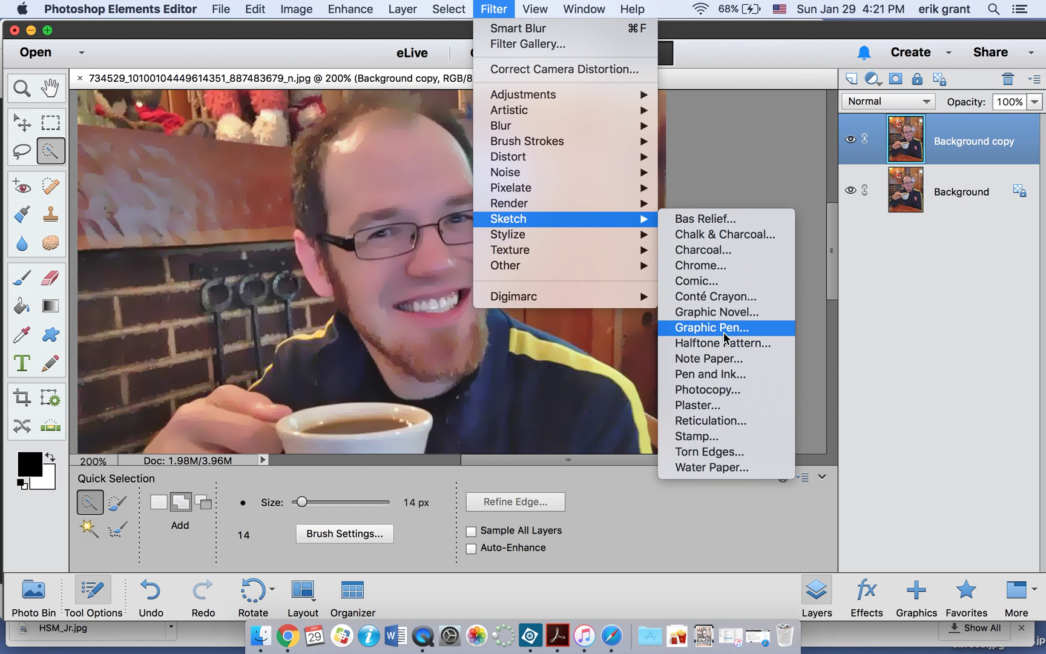
{"action": "left_click", "coordinate": [728, 392]}
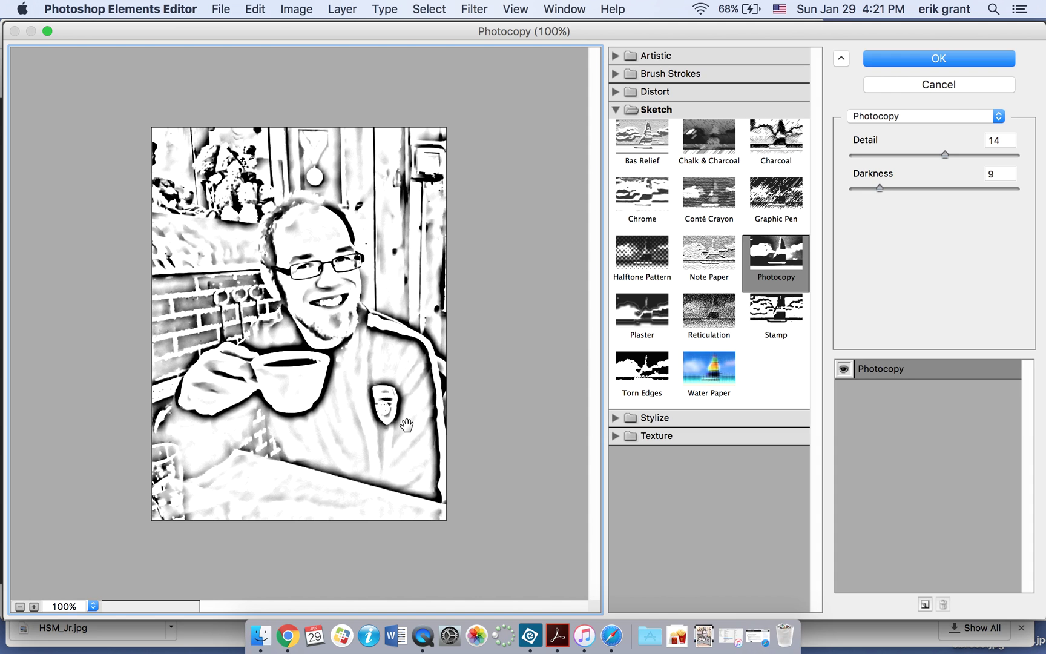
{"action": "left_click_drag", "start_coordinate": [945, 154], "coordinate": [879, 157]}
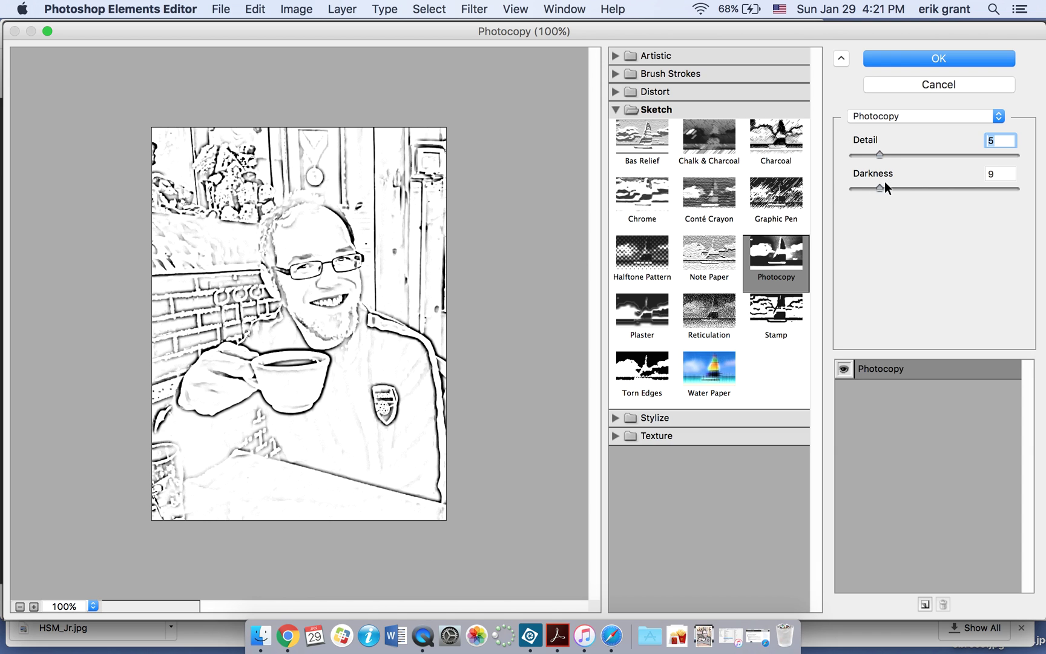
{"action": "left_click", "coordinate": [881, 188]}
{"action": "left_click_drag", "start_coordinate": [882, 187], "coordinate": [930, 191]}
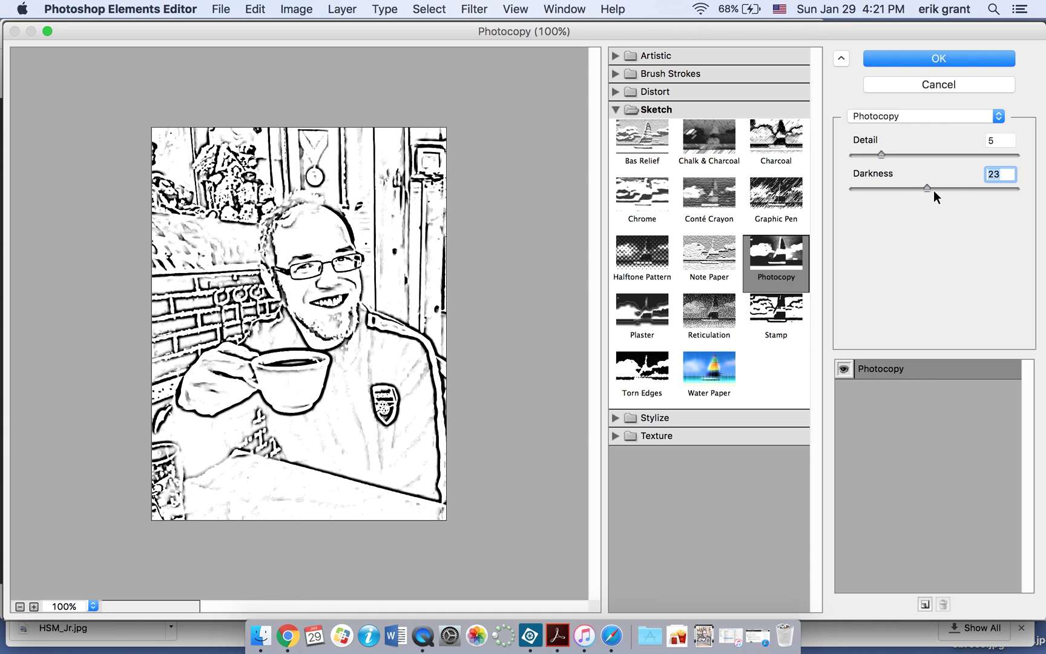
{"action": "left_click_drag", "start_coordinate": [928, 187], "coordinate": [957, 187]}
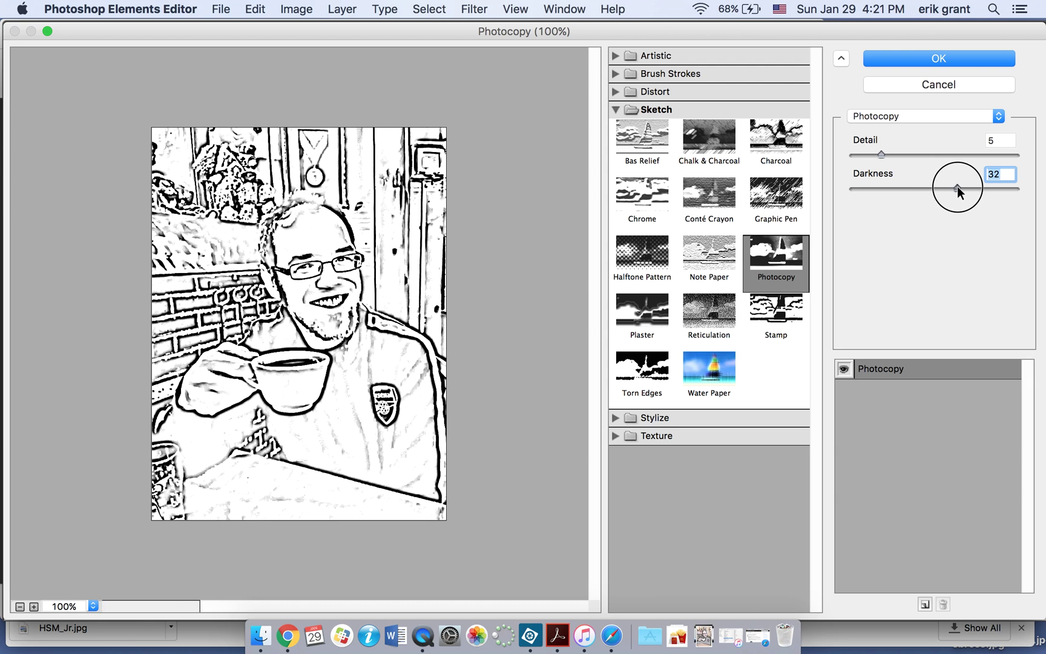
Try a Photocopy Detail of 12, and settle on Detail 4 and Darkness 29
{"action": "left_click", "coordinate": [884, 153]}
{"action": "left_click_drag", "start_coordinate": [886, 152], "coordinate": [929, 155]}
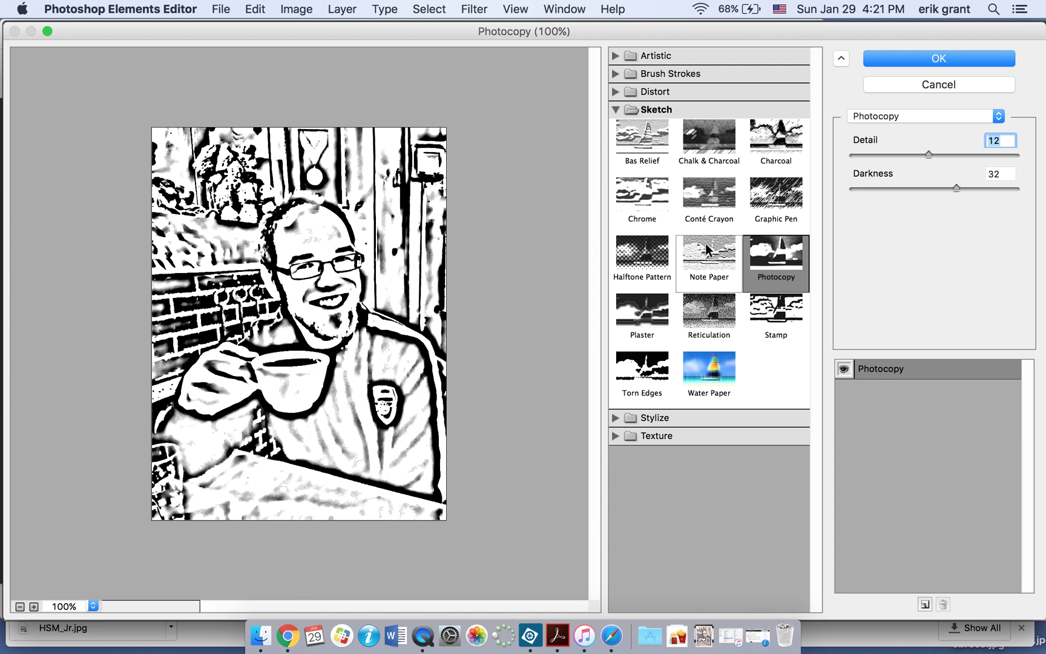
{"action": "left_click_drag", "start_coordinate": [929, 155], "coordinate": [869, 152]}
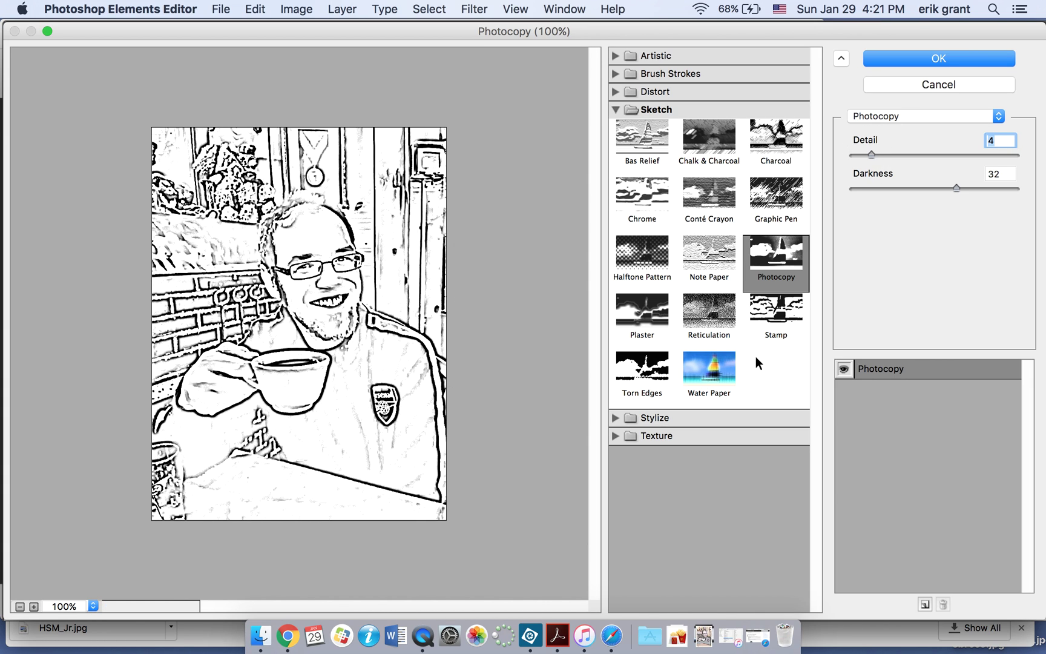
{"action": "left_click_drag", "start_coordinate": [957, 187], "coordinate": [948, 187]}
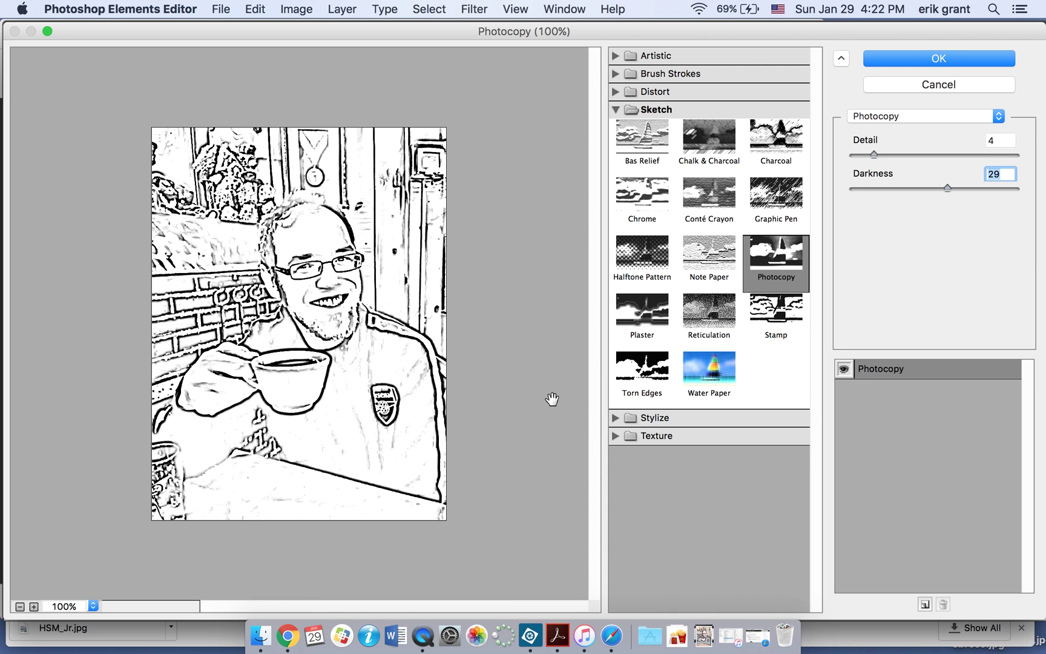
Apply the Photocopy filter and keep Background copy as the active layer
{"action": "left_click", "coordinate": [964, 58]}
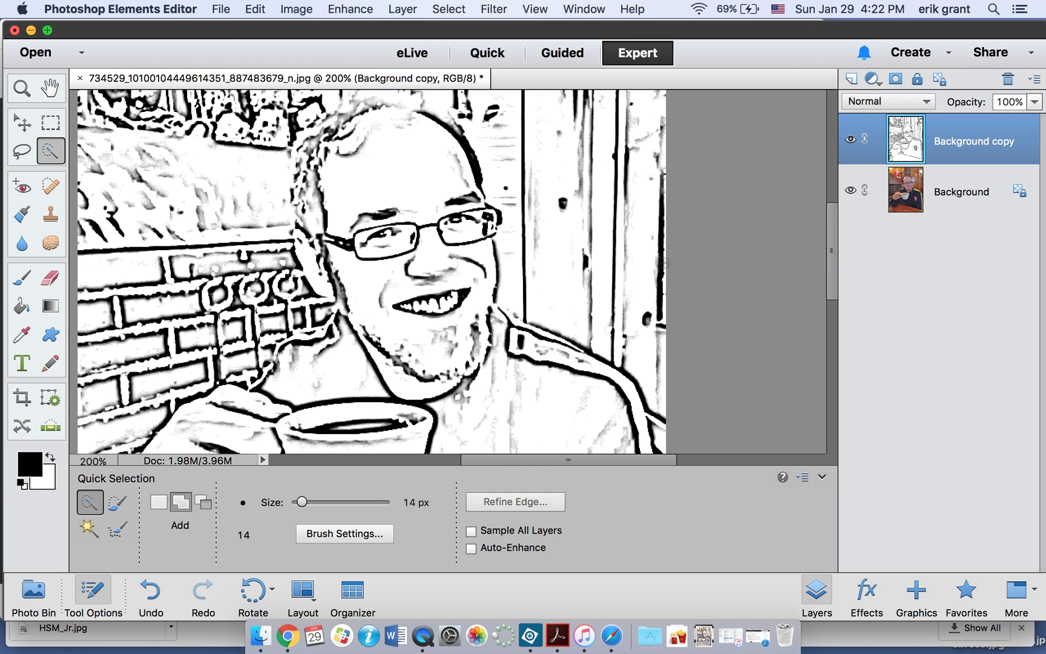
{"action": "left_click", "coordinate": [963, 192]}
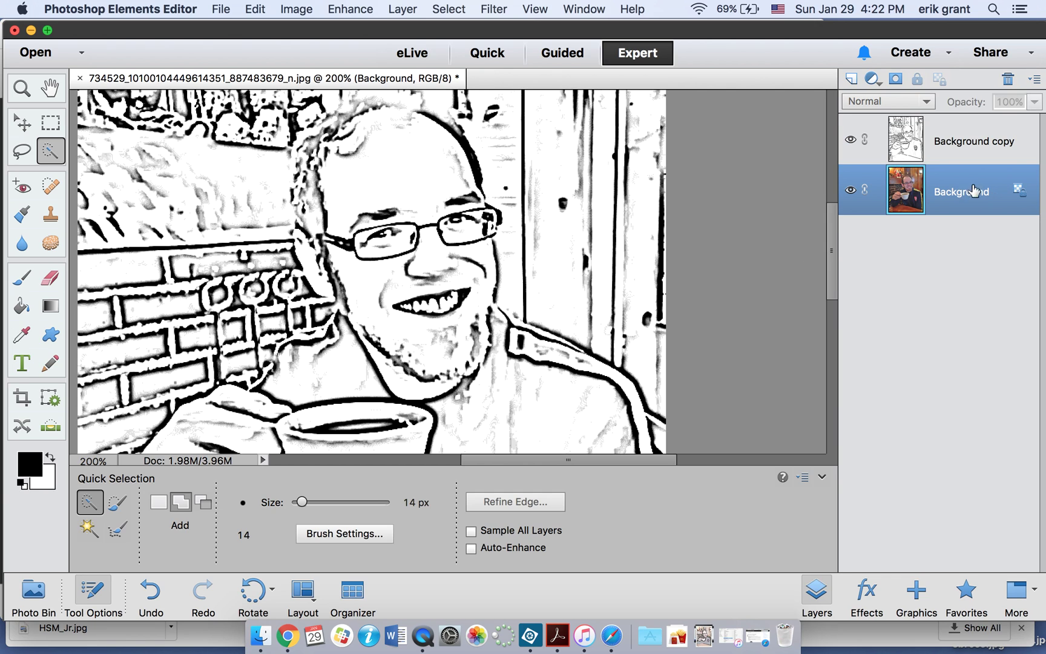
{"action": "left_click", "coordinate": [963, 140]}
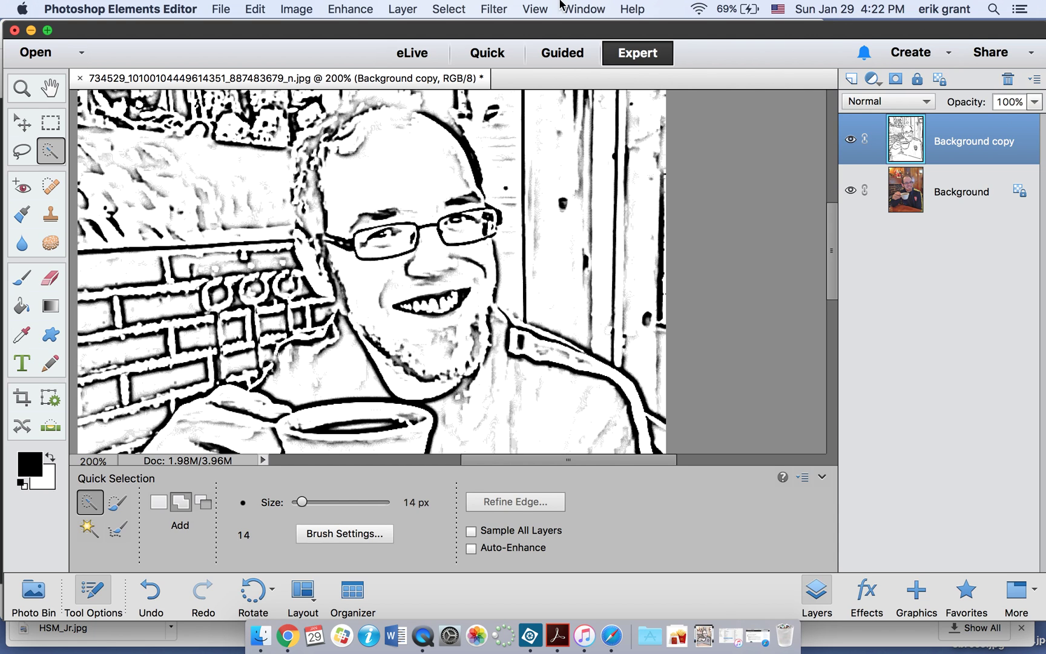
Start a Cutout artistic filter on the Background copy layer with Number of Levels 5 and Edge Simplicity 2
{"action": "left_click", "coordinate": [394, 6]}
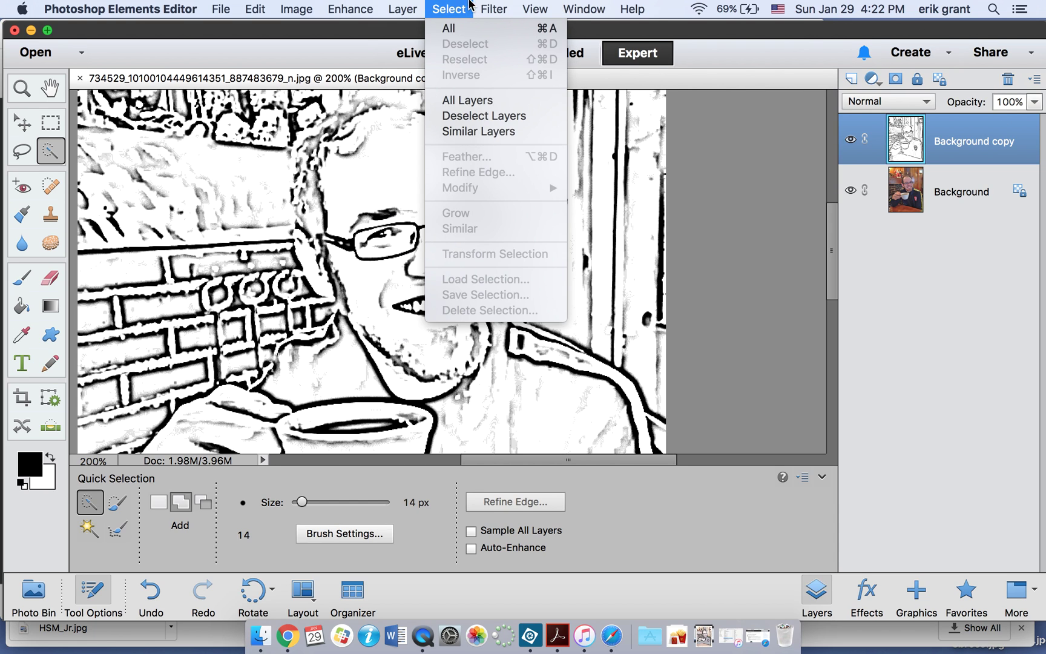
{"action": "mouse_move", "coordinate": [507, 9]}
{"action": "mouse_move", "coordinate": [537, 233]}
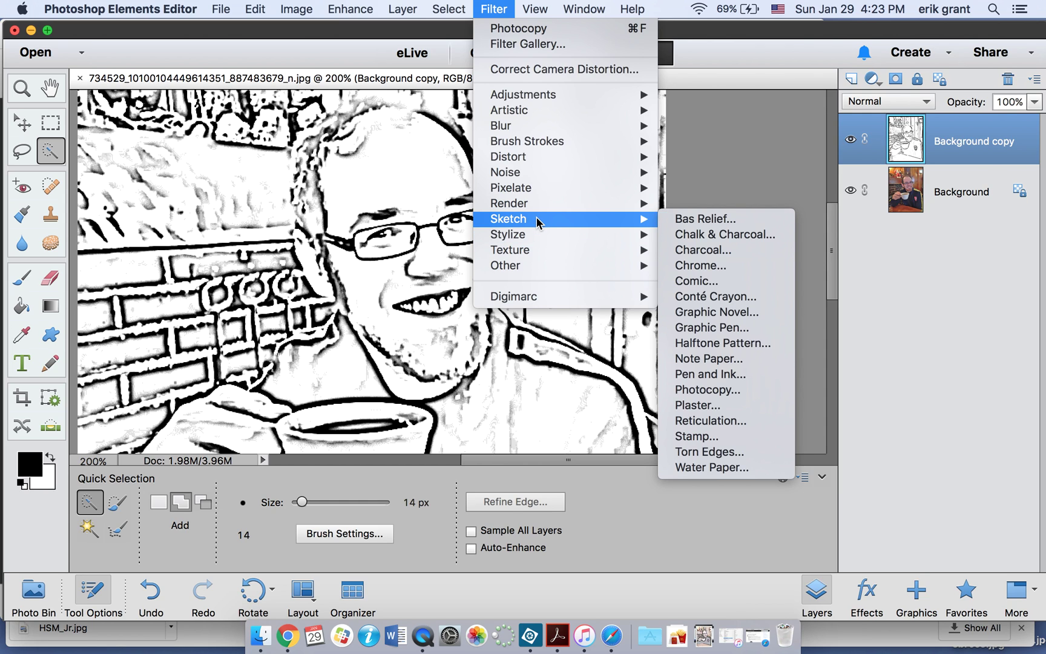
{"action": "mouse_move", "coordinate": [538, 113]}
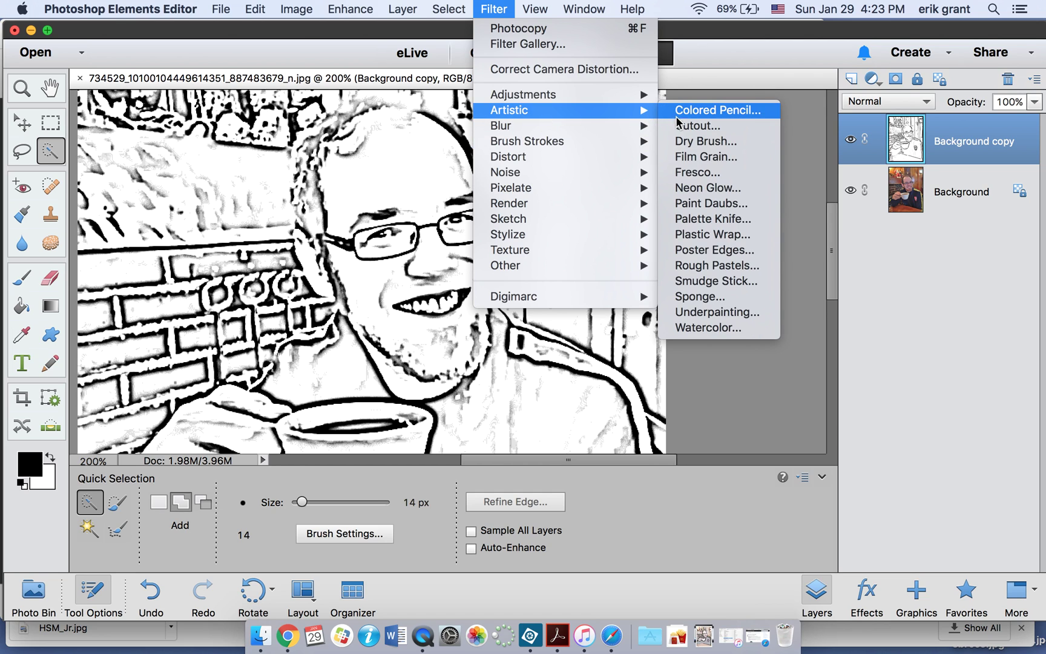
{"action": "left_click", "coordinate": [715, 129]}
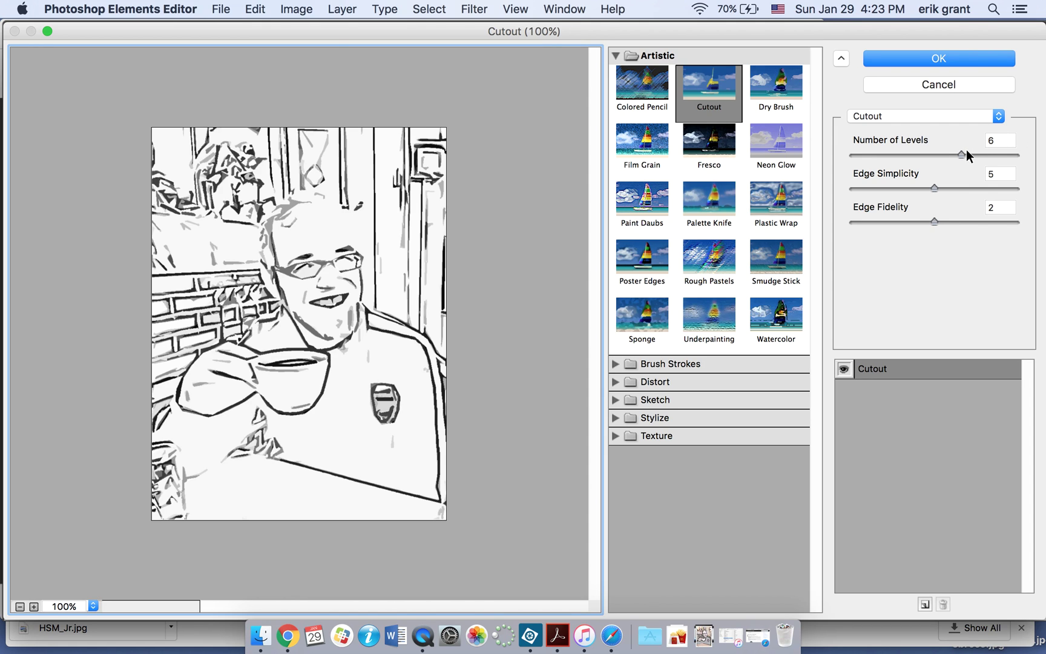
{"action": "left_click_drag", "start_coordinate": [961, 153], "coordinate": [907, 187]}
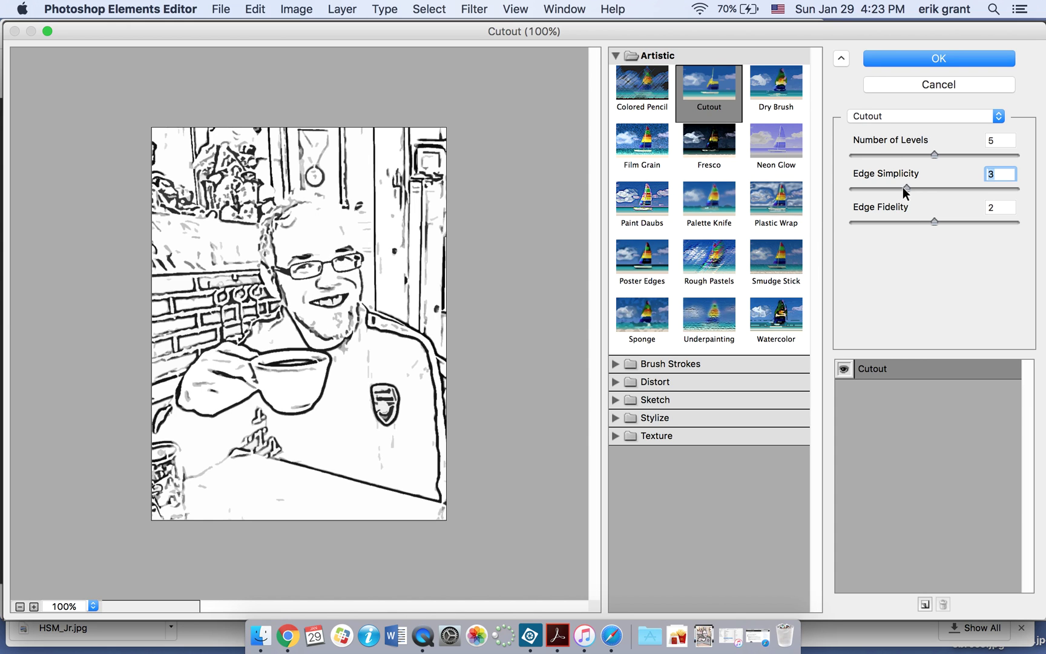
{"action": "left_click_drag", "start_coordinate": [906, 187], "coordinate": [888, 185]}
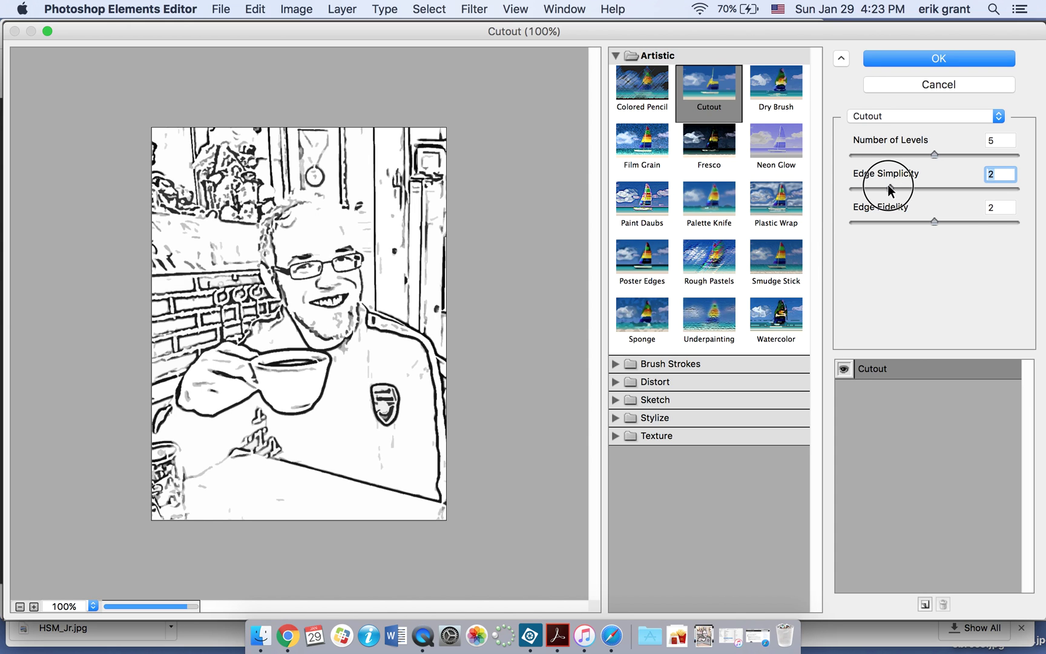
Try other Edge Fidelity positions and 2 levels in the Cutout filter, and return to Number of Levels 5 and Edge Fidelity 2
{"action": "left_click_drag", "start_coordinate": [933, 220], "coordinate": [959, 221]}
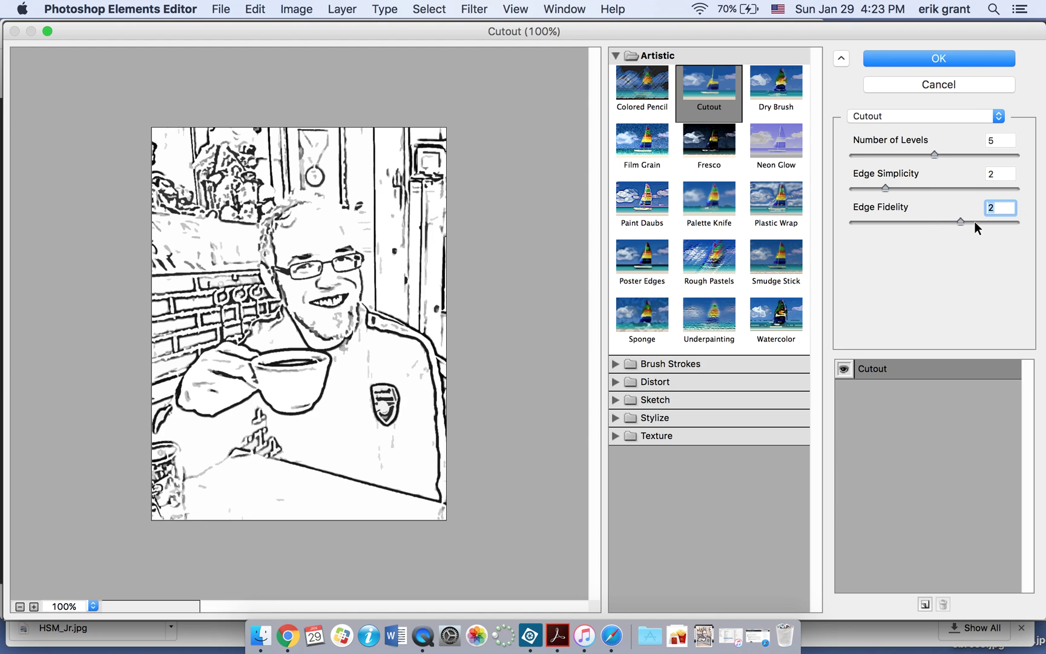
{"action": "left_click", "coordinate": [896, 220]}
{"action": "left_click_drag", "start_coordinate": [934, 155], "coordinate": [864, 155]}
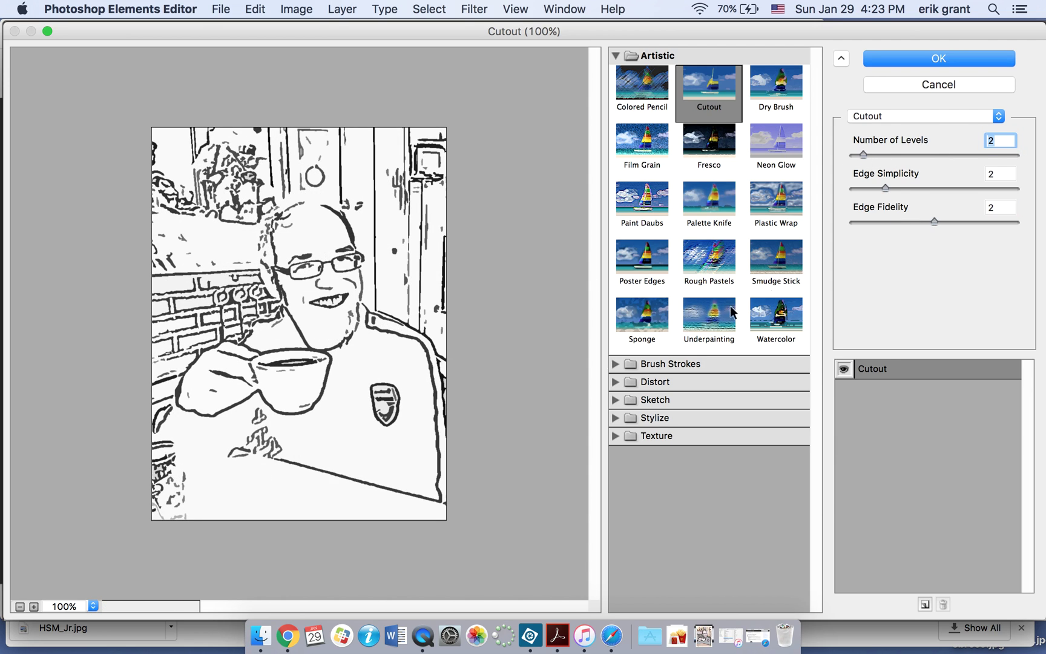
{"action": "left_click", "coordinate": [933, 155]}
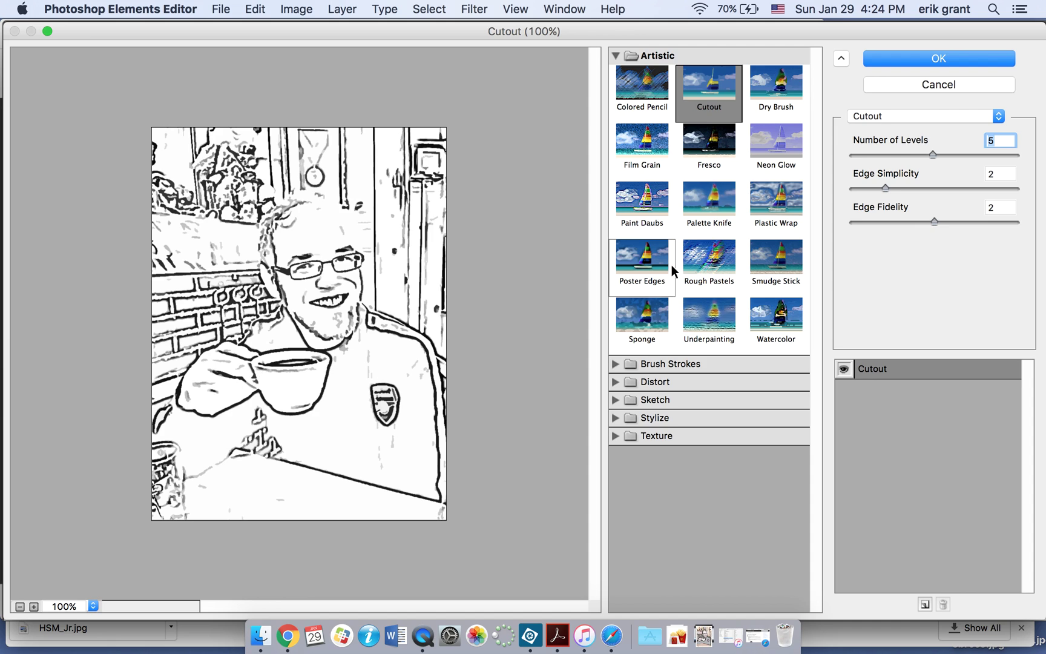
{"action": "left_click", "coordinate": [948, 153]}
Try Edge Simplicity values of 4, 5, 8, 9 and 1, settle on a low setting and apply the Cutout filter
{"action": "left_click", "coordinate": [902, 186]}
{"action": "left_click", "coordinate": [916, 187]}
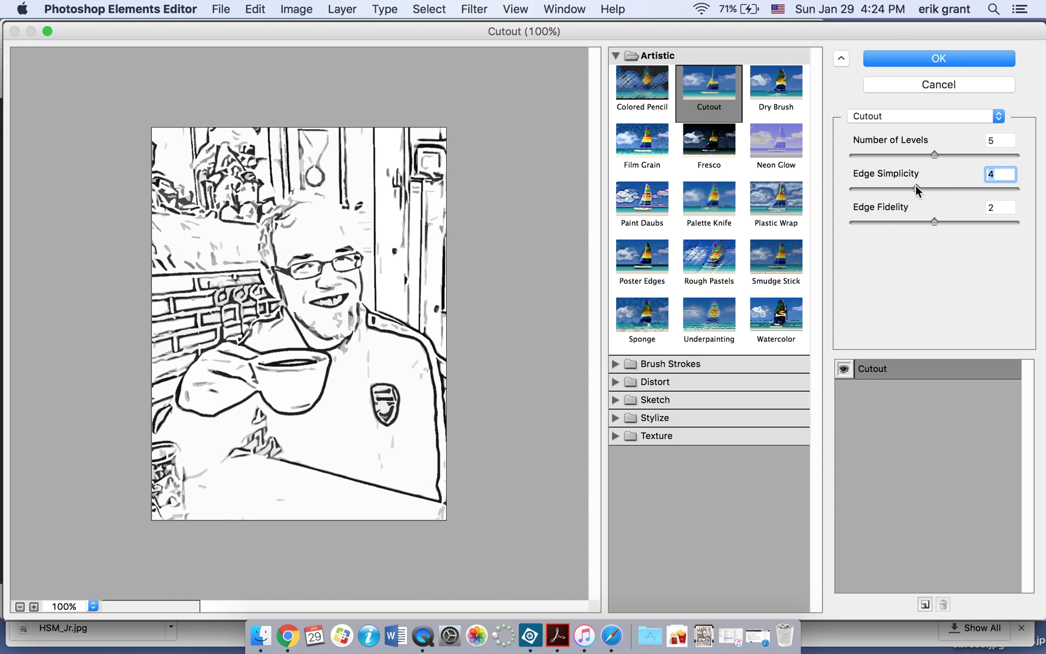
{"action": "left_click", "coordinate": [940, 188]}
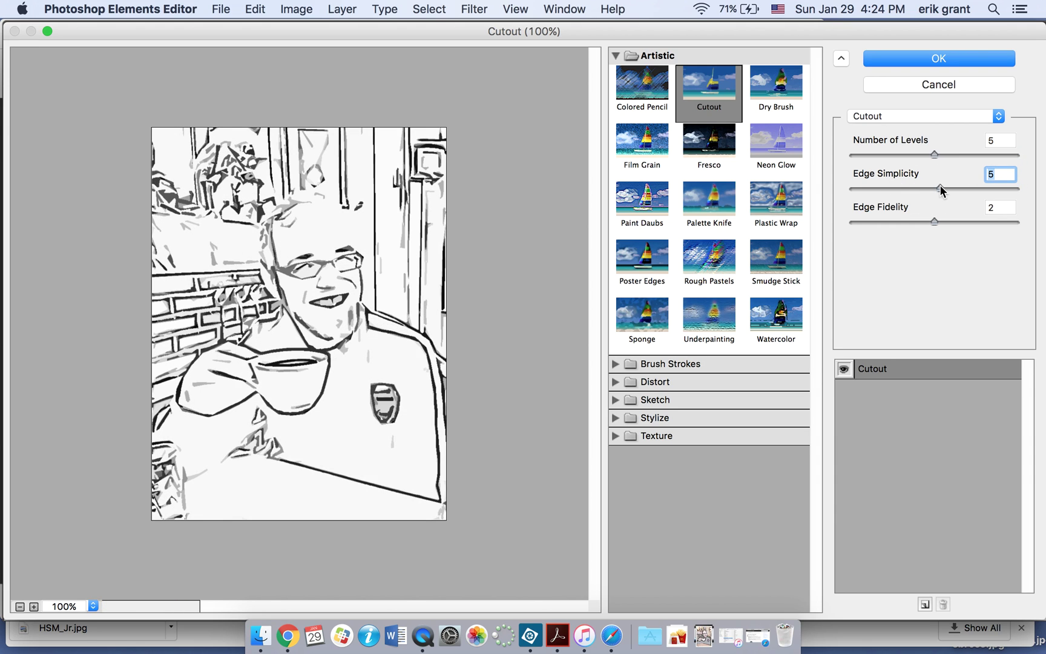
{"action": "left_click", "coordinate": [978, 187]}
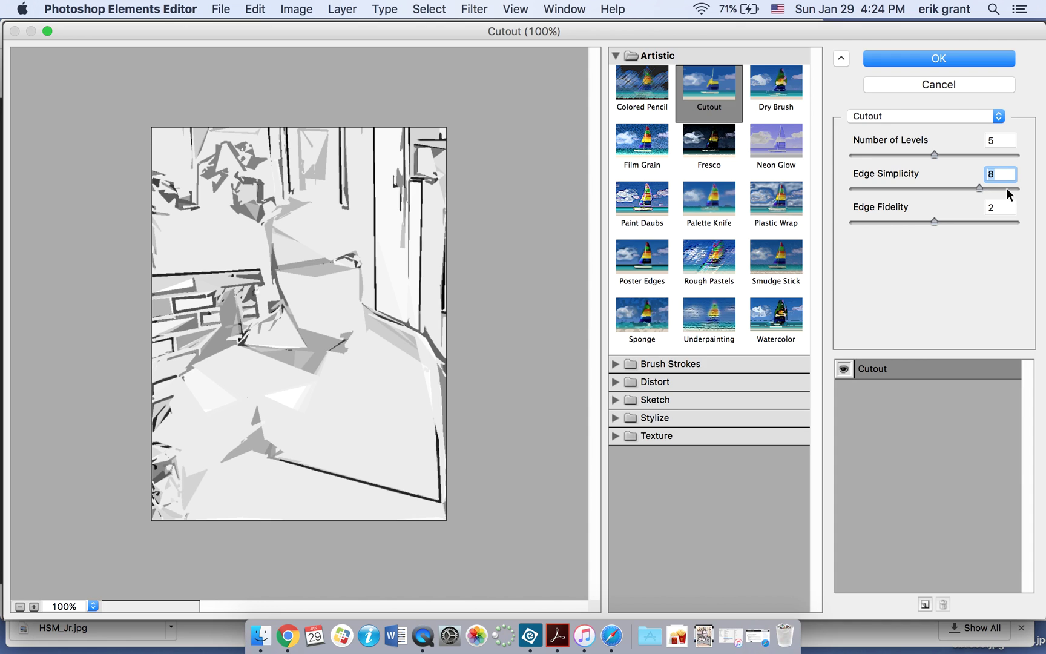
{"action": "left_click", "coordinate": [1006, 188]}
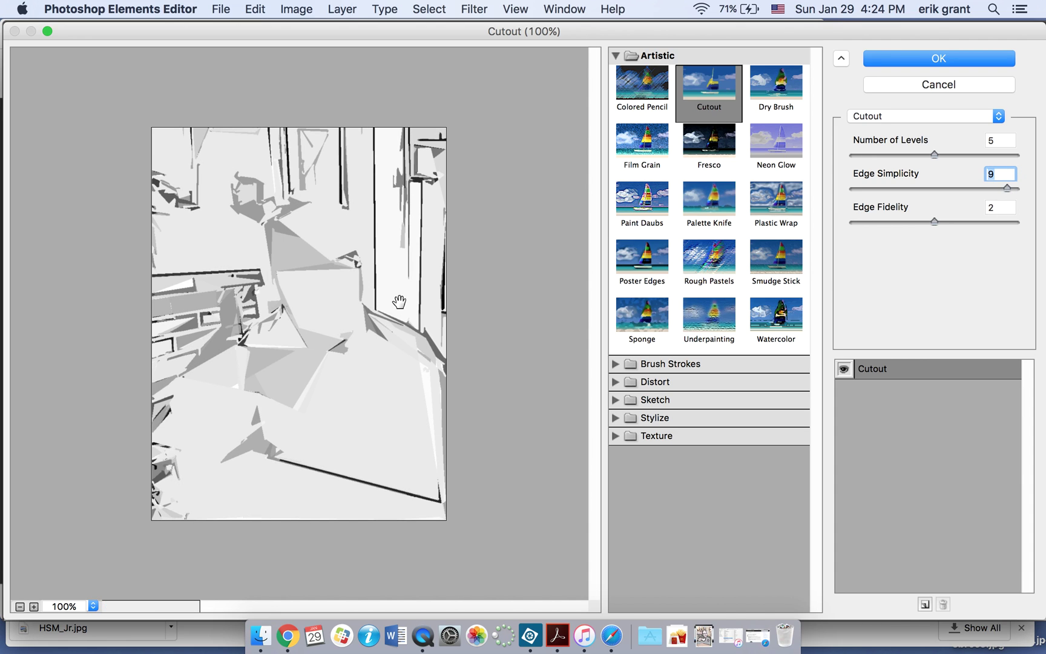
{"action": "left_click", "coordinate": [866, 187]}
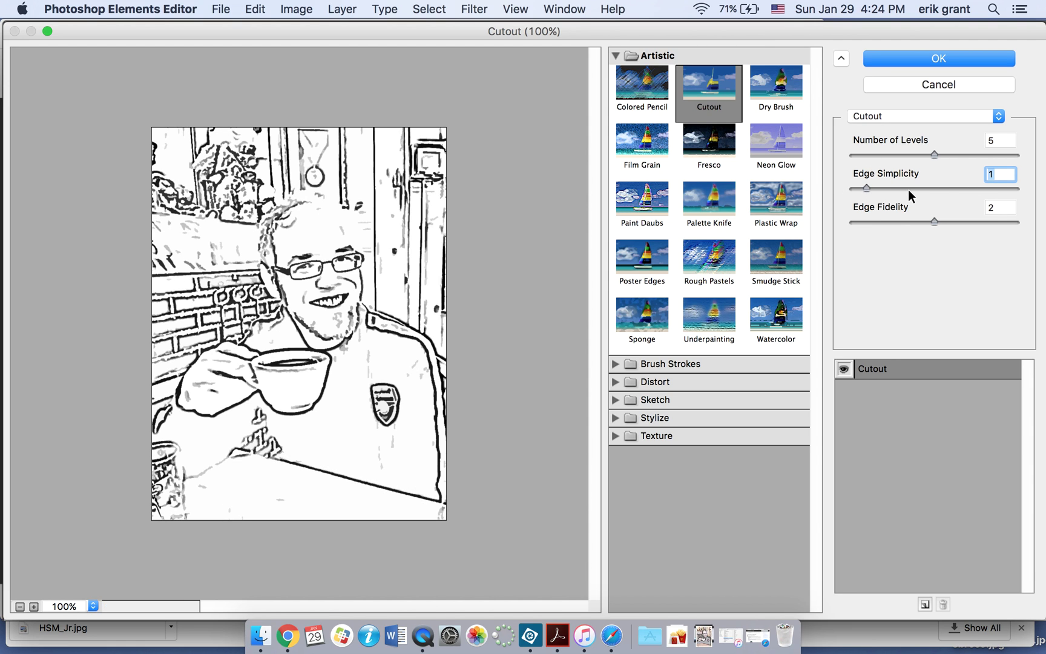
{"action": "left_click", "coordinate": [879, 188]}
{"action": "left_click", "coordinate": [976, 58]}
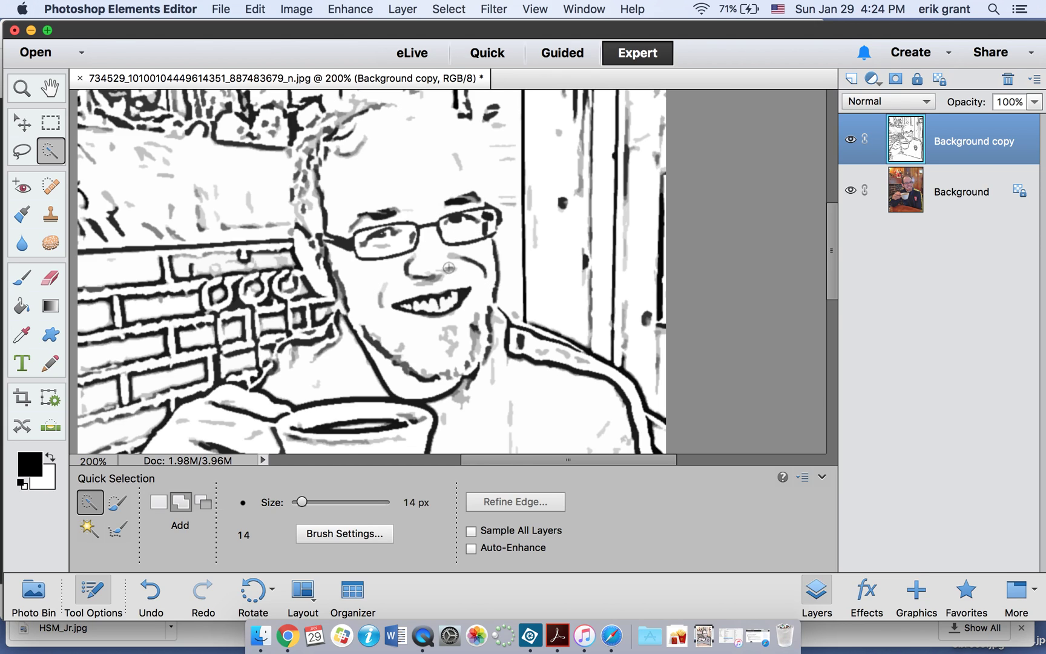
Start a Halftone Pattern sketch filter on the Background copy layer with the Dot pattern type
{"action": "left_click", "coordinate": [492, 8]}
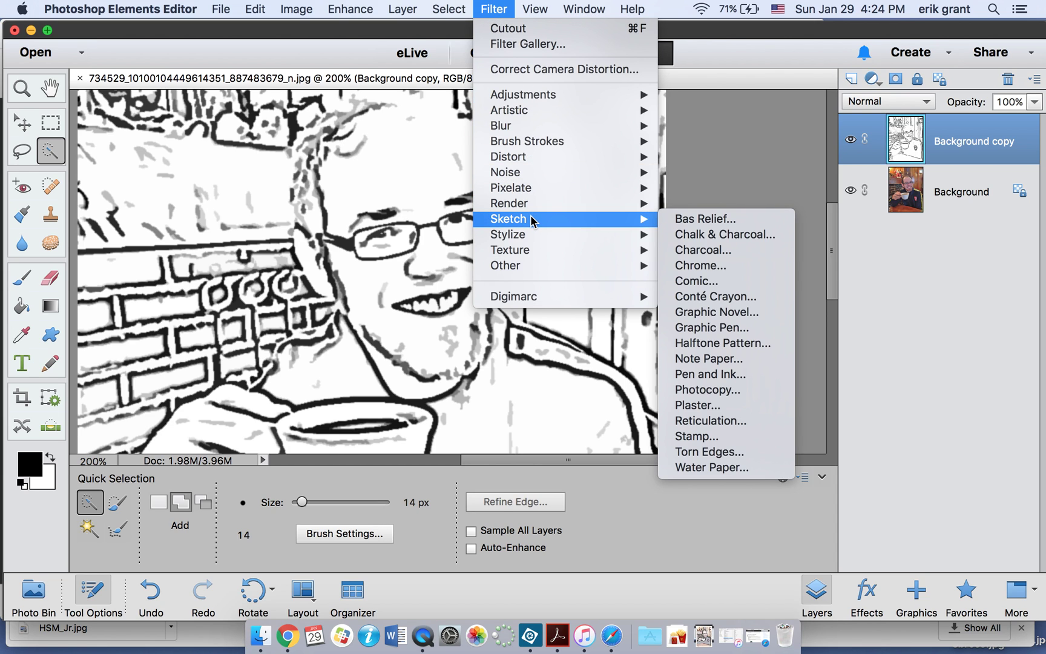
{"action": "mouse_move", "coordinate": [536, 237]}
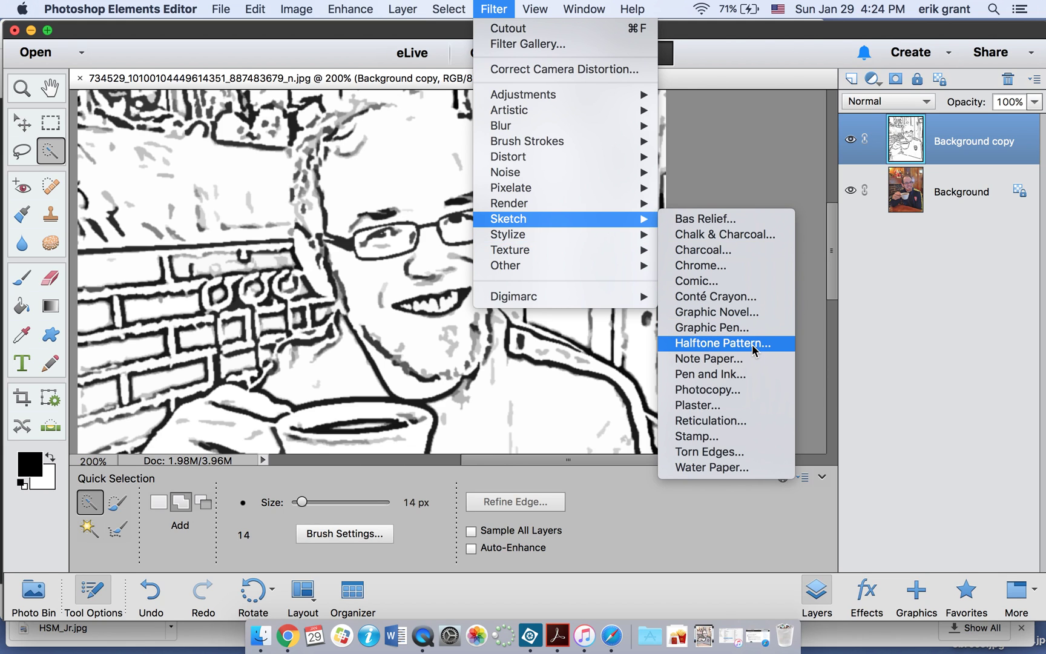
{"action": "left_click", "coordinate": [752, 344]}
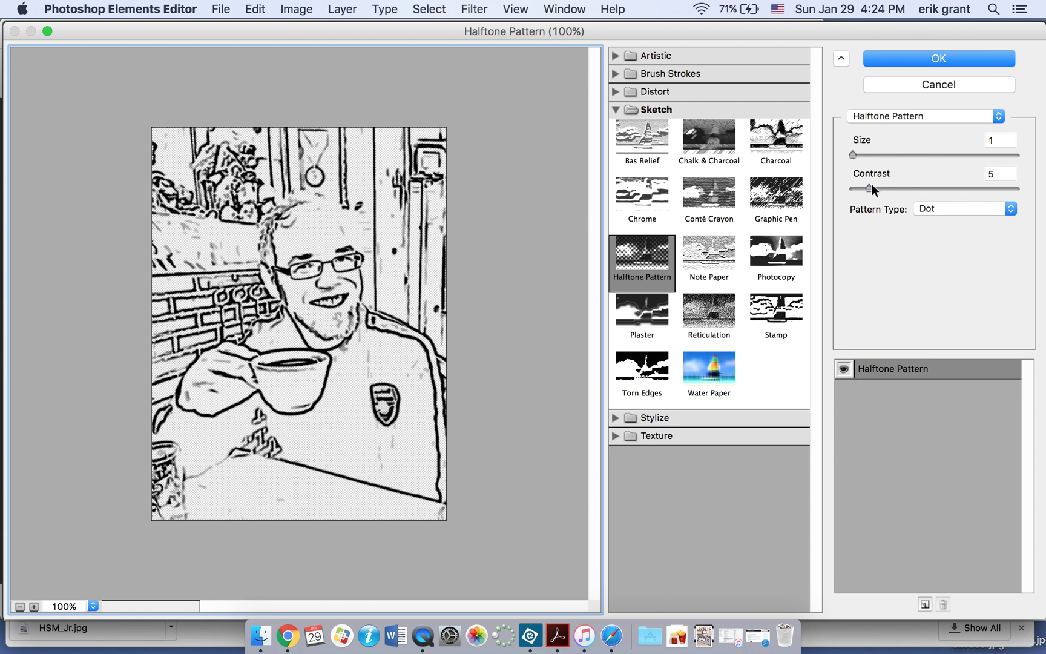
{"action": "left_click", "coordinate": [936, 209]}
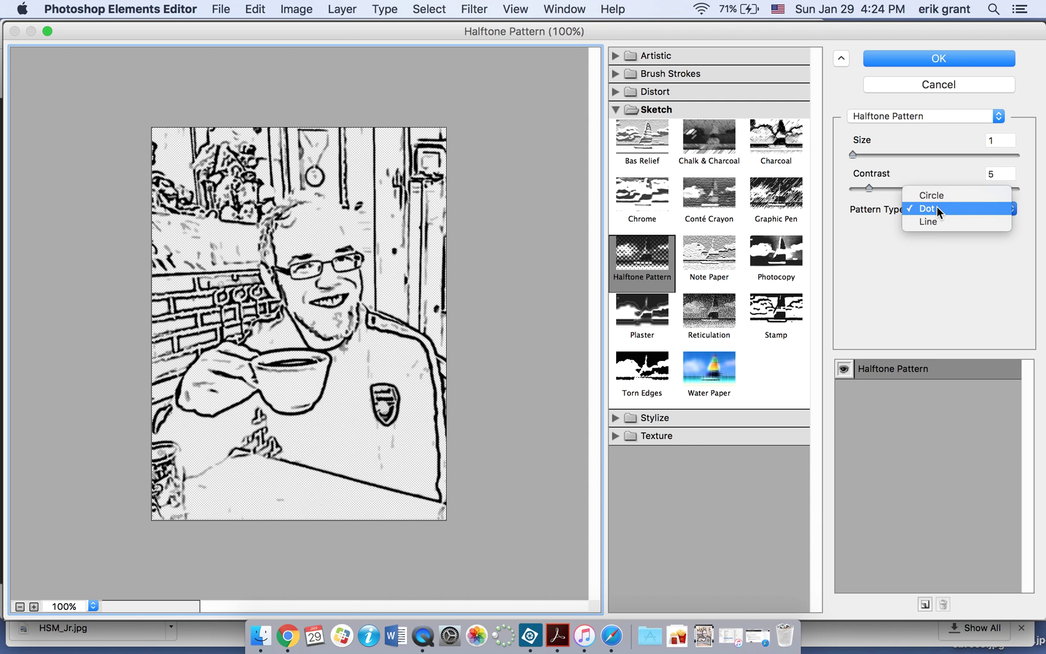
{"action": "left_click", "coordinate": [937, 207]}
Compare the Circle and Line pattern types, settle on Dot and apply the Halftone Pattern filter
{"action": "left_click", "coordinate": [937, 207]}
{"action": "left_click", "coordinate": [952, 195]}
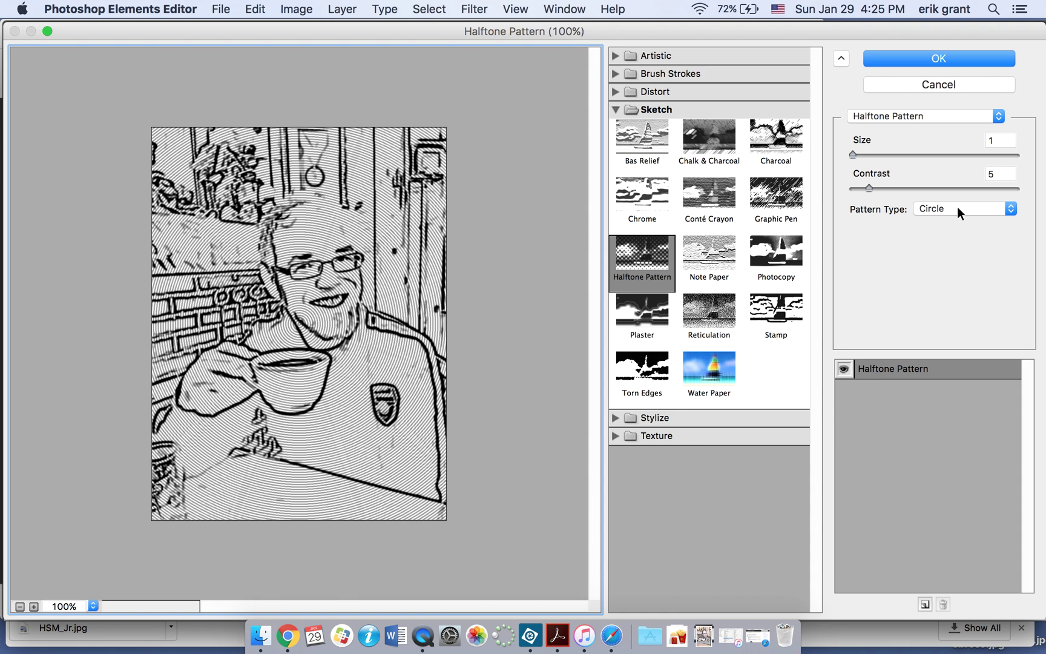
{"action": "left_click", "coordinate": [957, 207]}
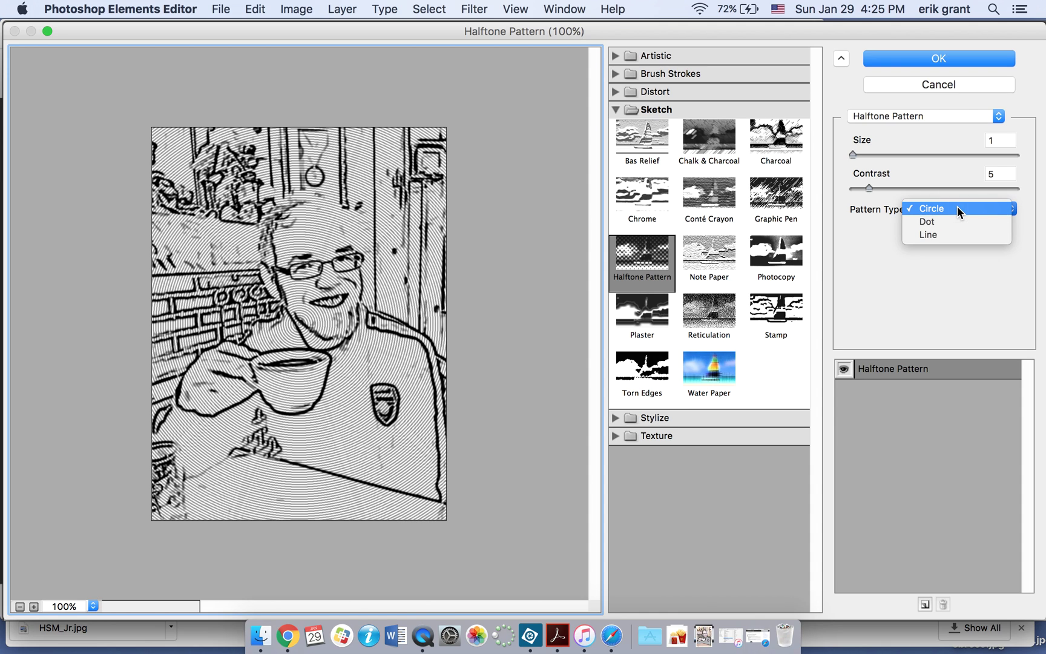
{"action": "left_click", "coordinate": [942, 237]}
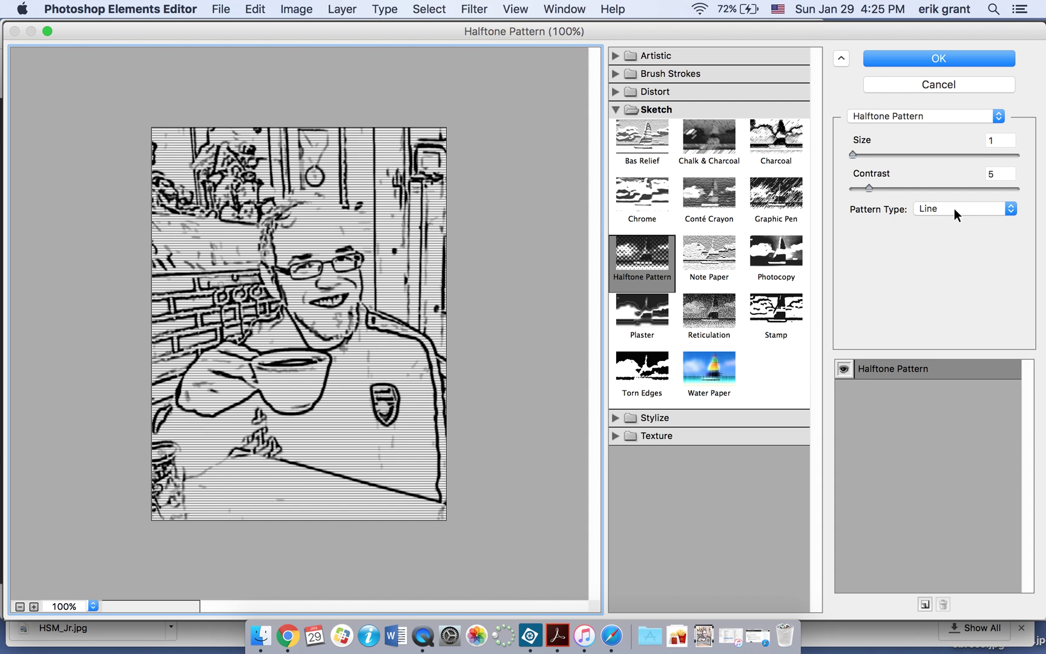
{"action": "left_click", "coordinate": [953, 209]}
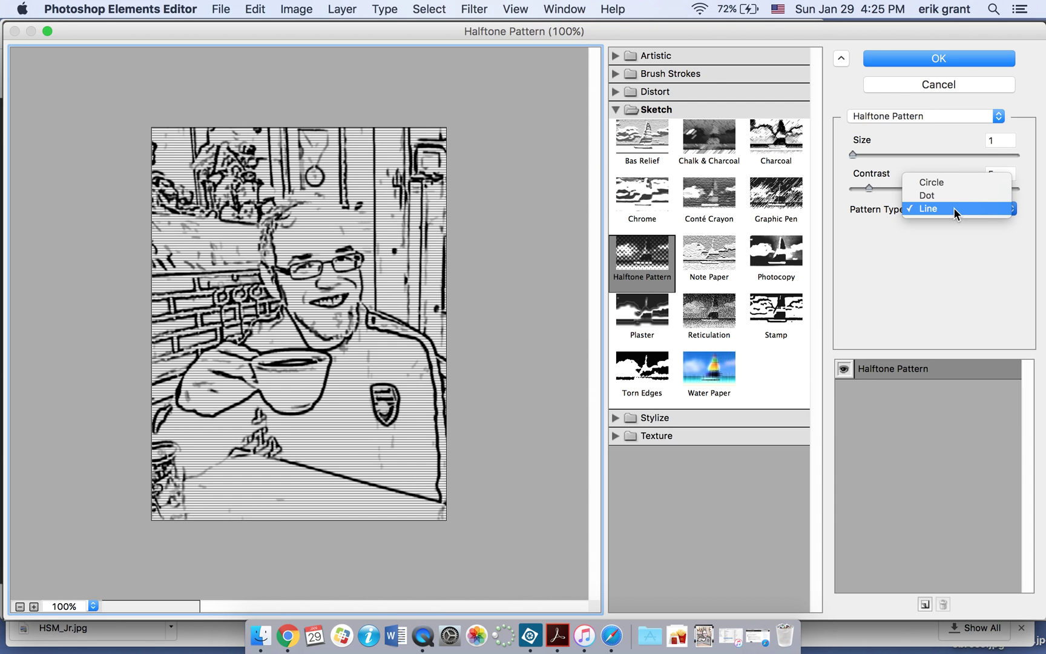
{"action": "left_click", "coordinate": [941, 194]}
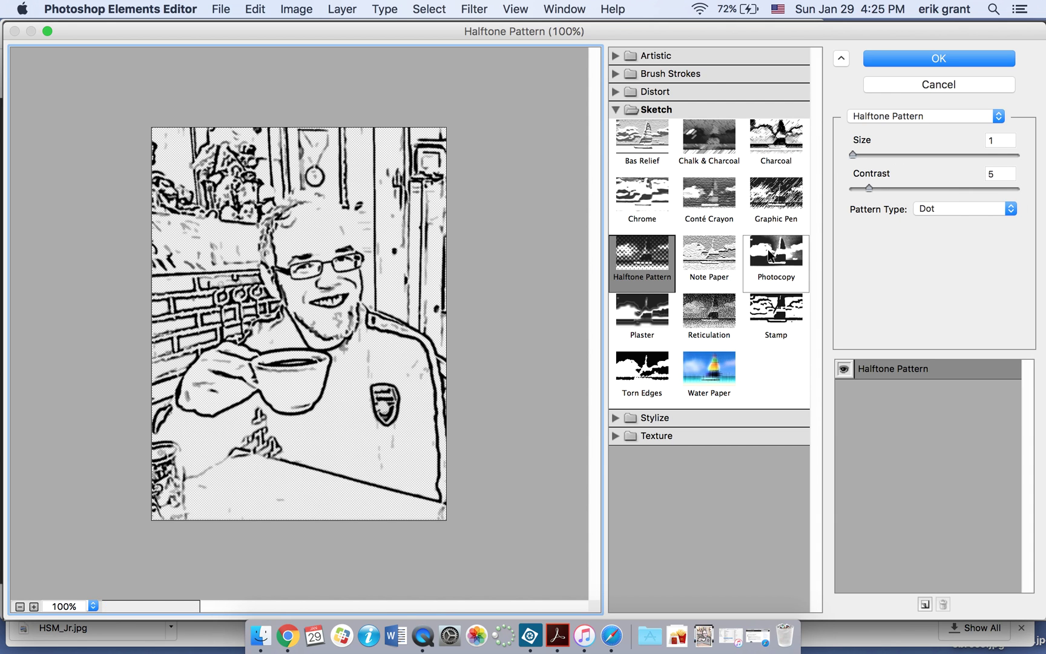
{"action": "left_click", "coordinate": [992, 60]}
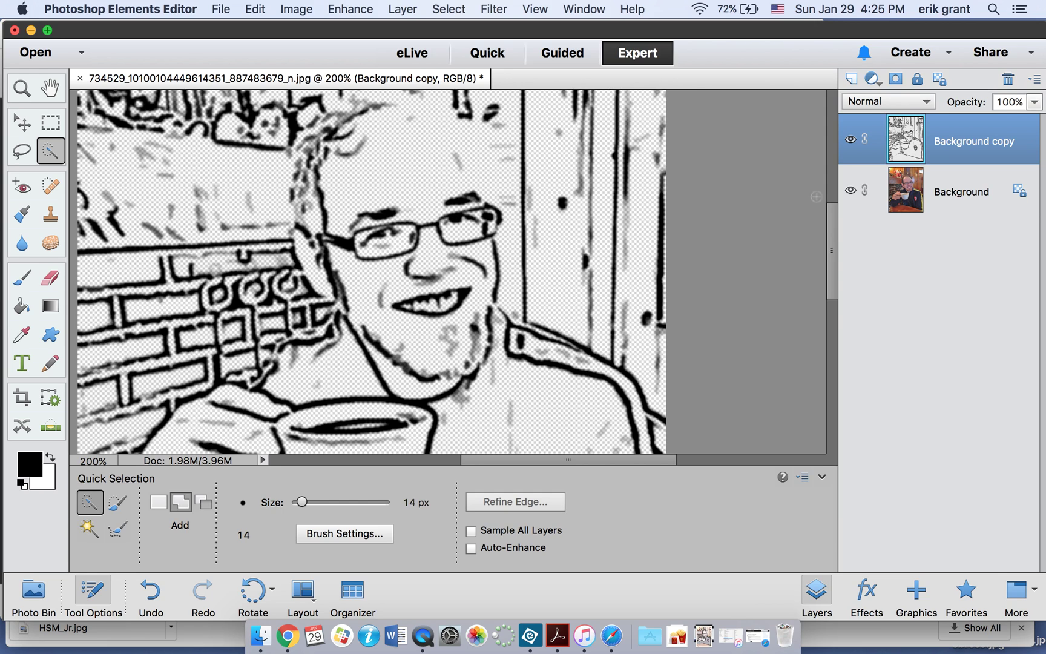
Set the Background copy layer's blend mode to Linear Light and inspect the blend over the cup, jacket, table and face
{"action": "left_click", "coordinate": [913, 103]}
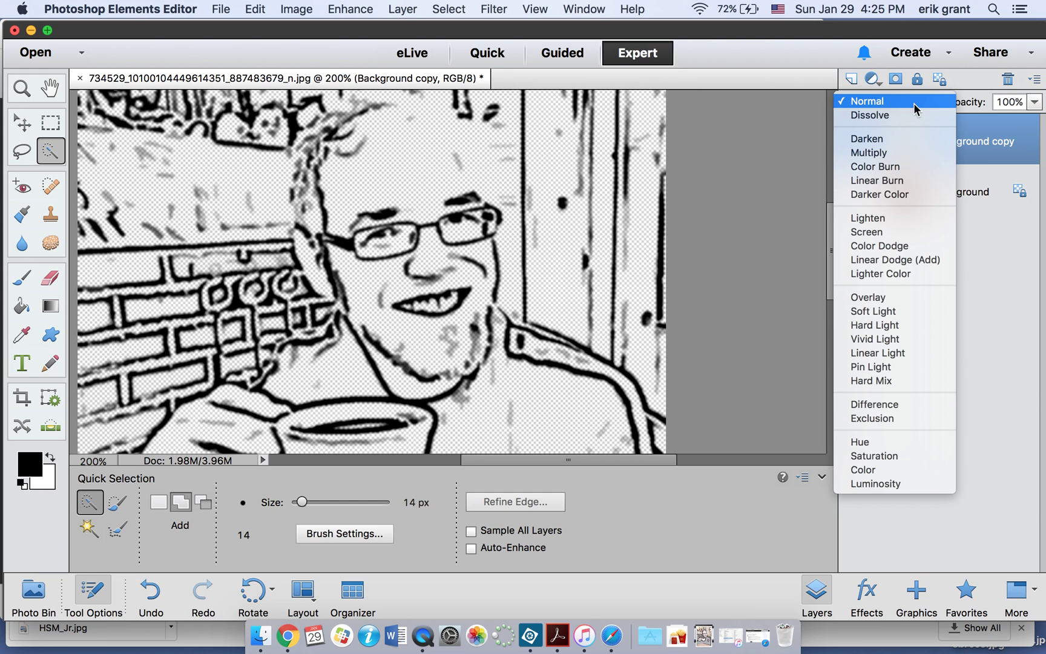
{"action": "left_click", "coordinate": [901, 354]}
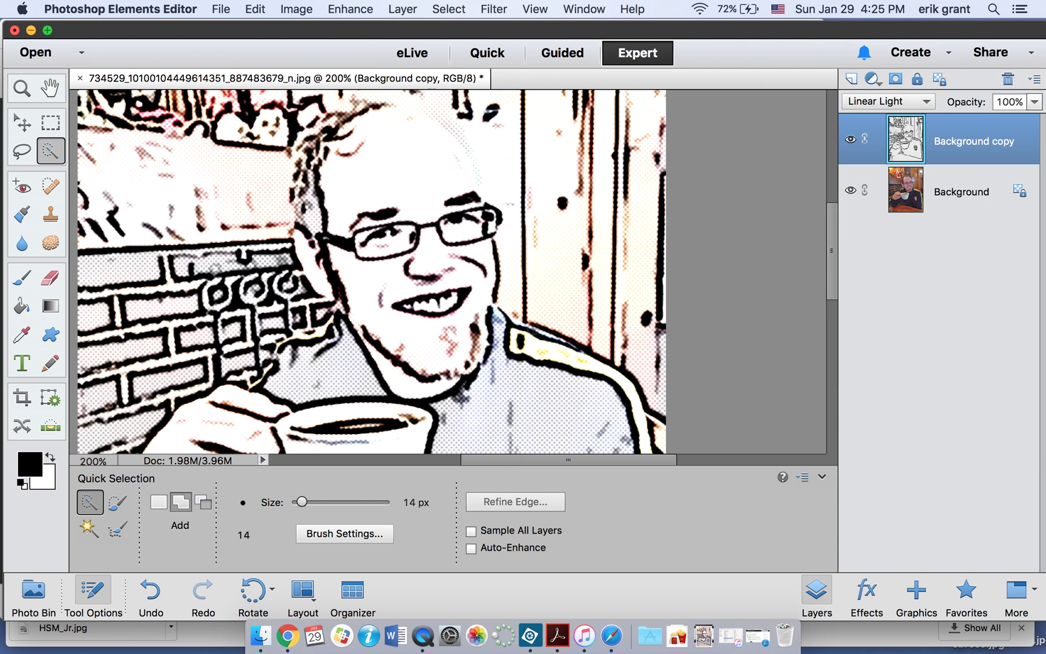
{"action": "scroll", "coordinate": [533, 329], "scroll_direction": "down", "scroll_amount": 5}
{"action": "scroll", "coordinate": [532, 328], "scroll_direction": "down", "scroll_amount": 5}
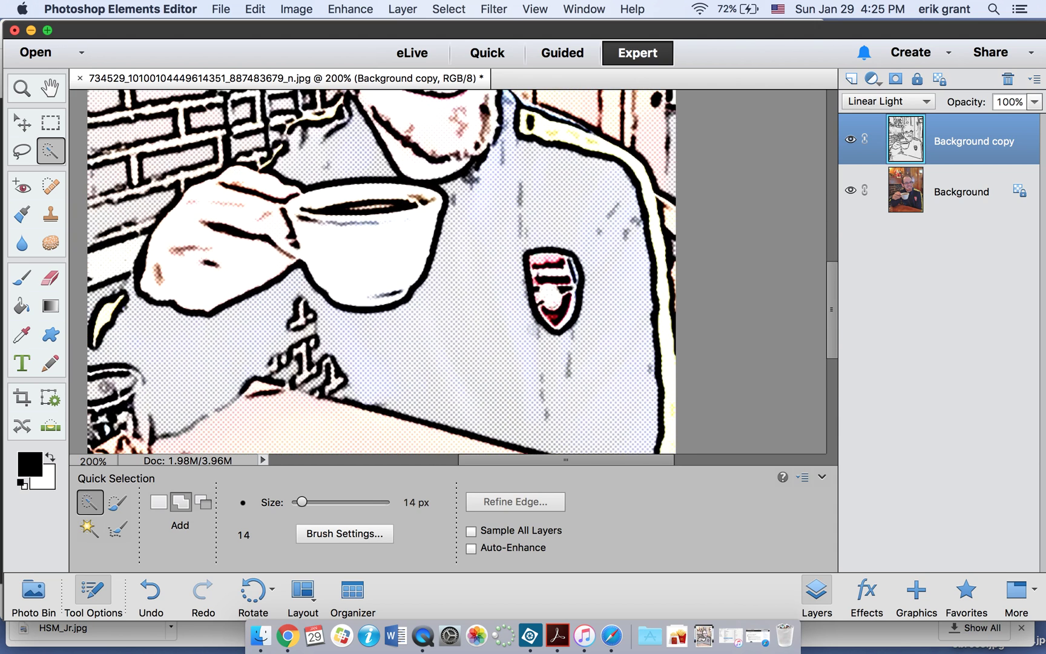
{"action": "scroll", "coordinate": [532, 328], "scroll_direction": "left", "scroll_amount": 2}
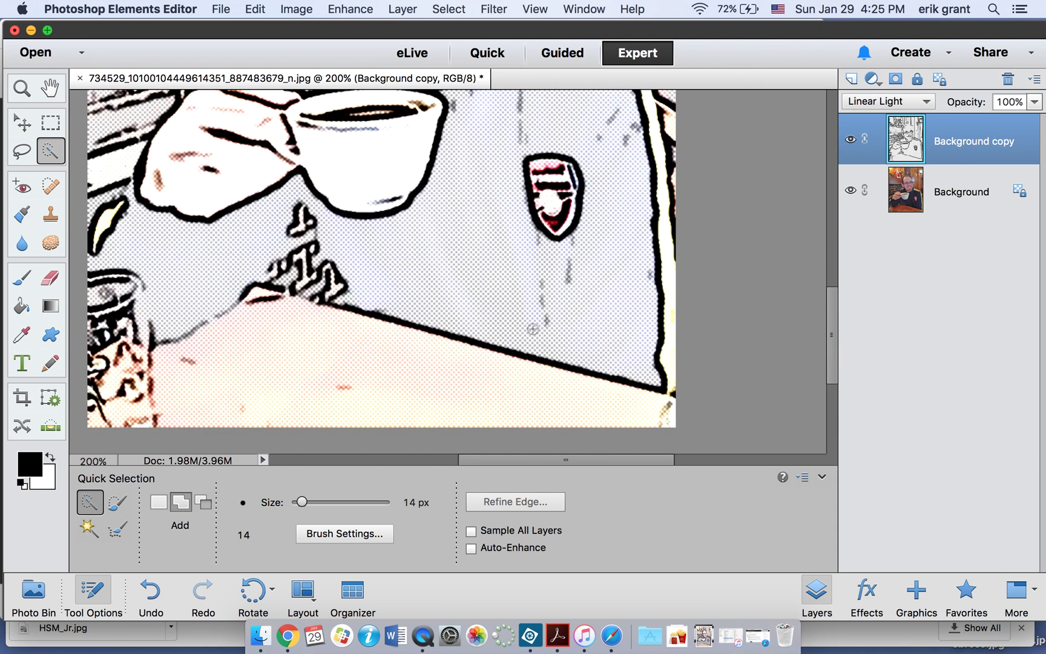
{"action": "left_click", "coordinate": [947, 208]}
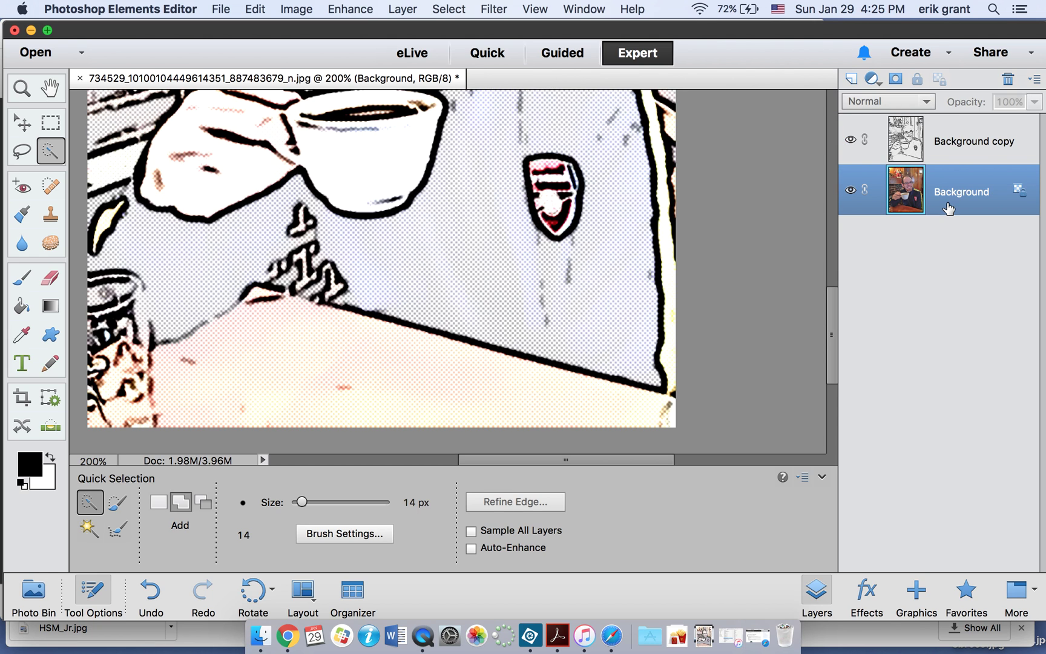
{"action": "left_click", "coordinate": [967, 132]}
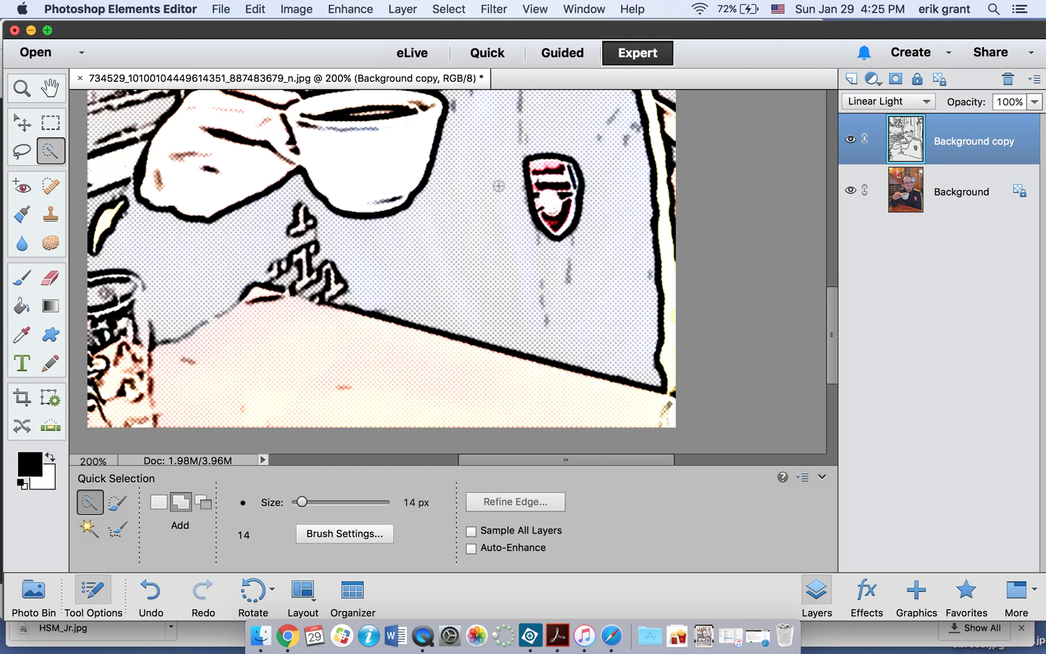
{"action": "scroll", "coordinate": [477, 270], "scroll_direction": "up", "scroll_amount": 10}
{"action": "scroll", "coordinate": [477, 270], "scroll_direction": "right", "scroll_amount": 2}
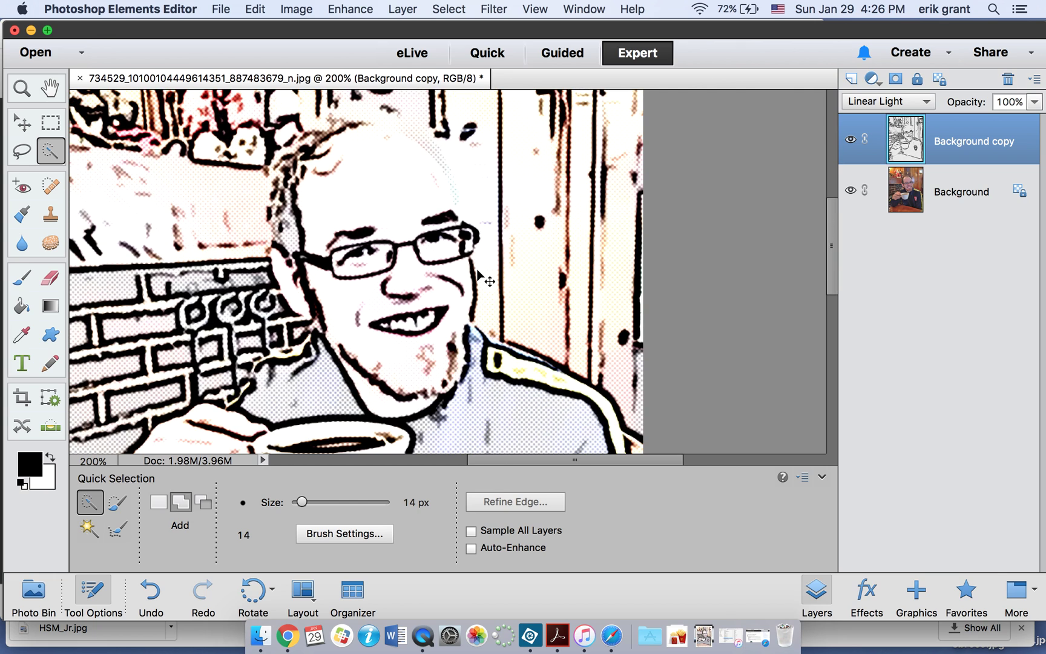
Try inverting the Background copy layer, undo it, and compare the whole image with that layer hidden and shown
{"action": "key", "text": "super+minus"}
{"action": "key", "text": "super+minus"}
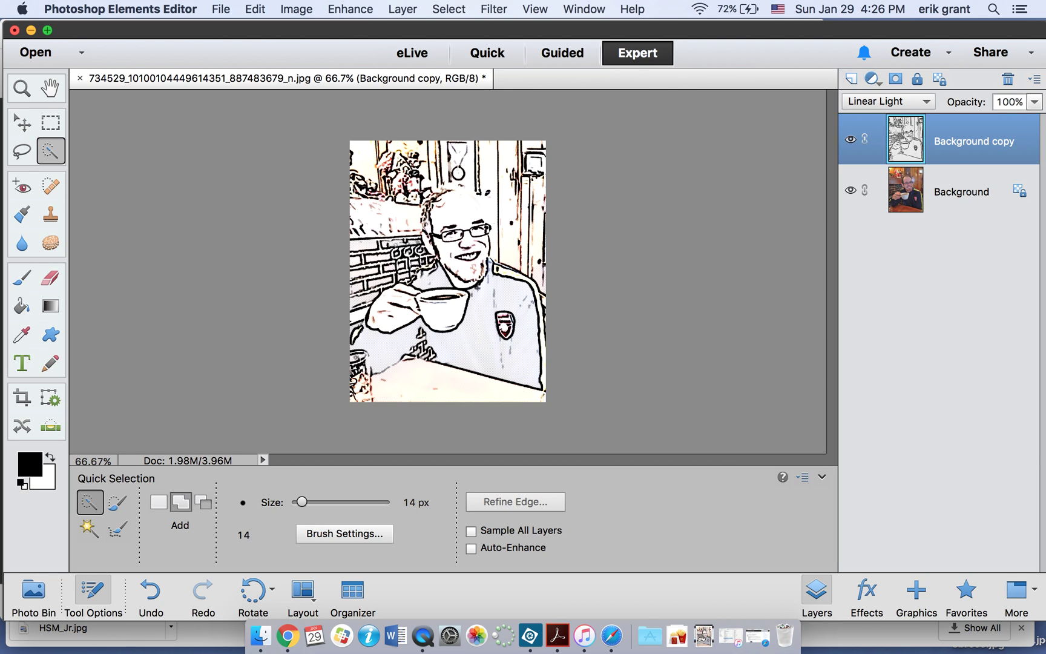
{"action": "key", "text": "super+i"}
{"action": "key", "text": "super+z"}
{"action": "left_click", "coordinate": [850, 139]}
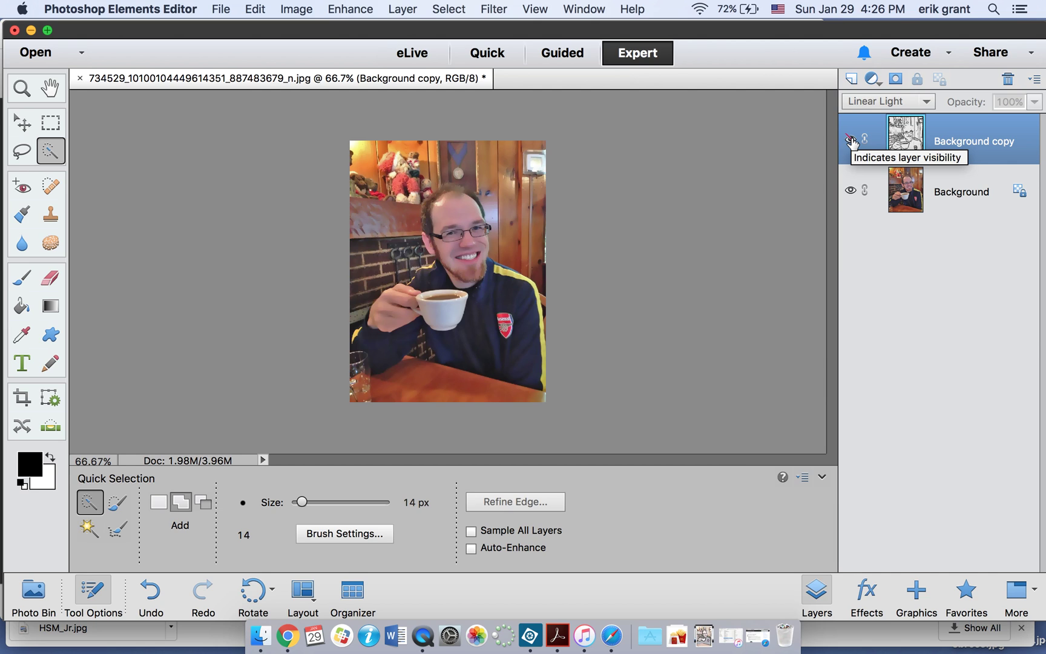
{"action": "left_click", "coordinate": [850, 140]}
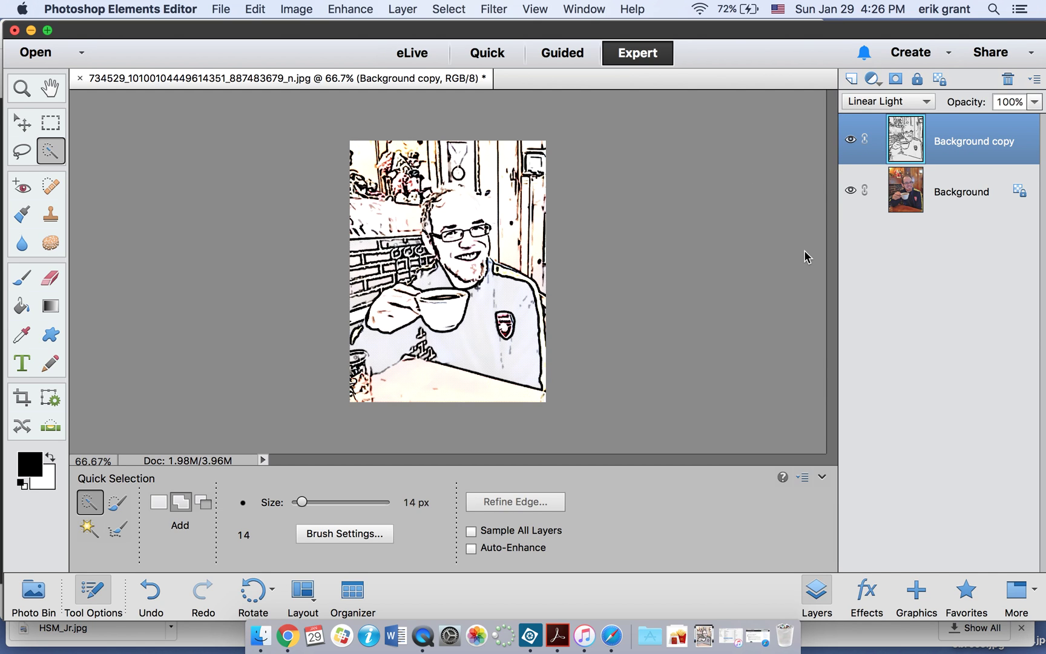
Lower the Background copy layer's opacity to 79% and check the blended result up close
{"action": "left_click", "coordinate": [1036, 103]}
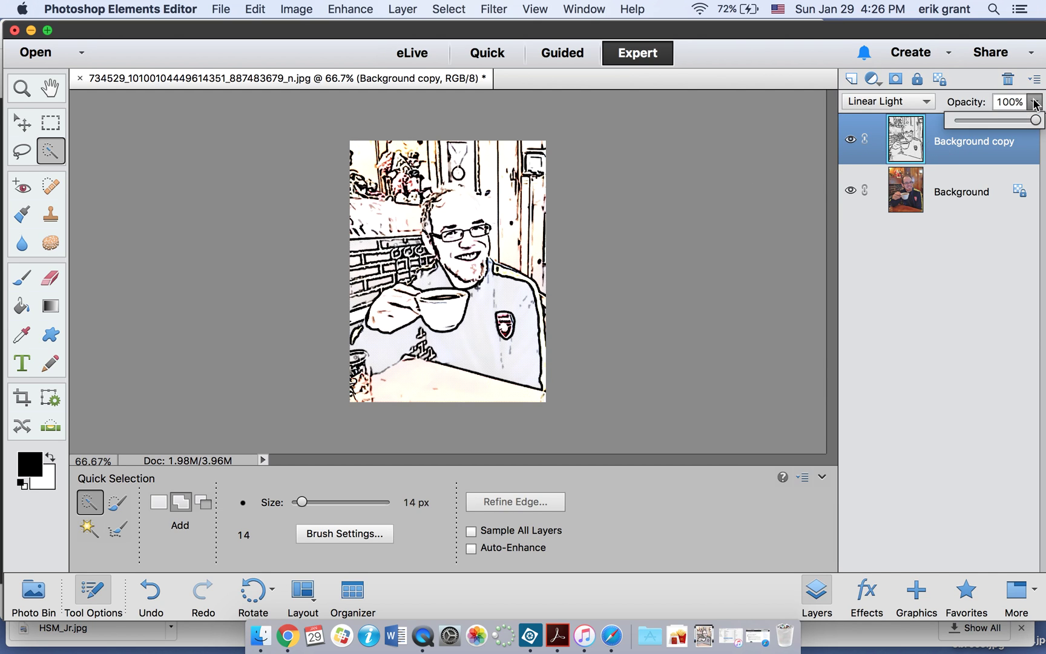
{"action": "left_click_drag", "start_coordinate": [1035, 120], "coordinate": [1018, 125]}
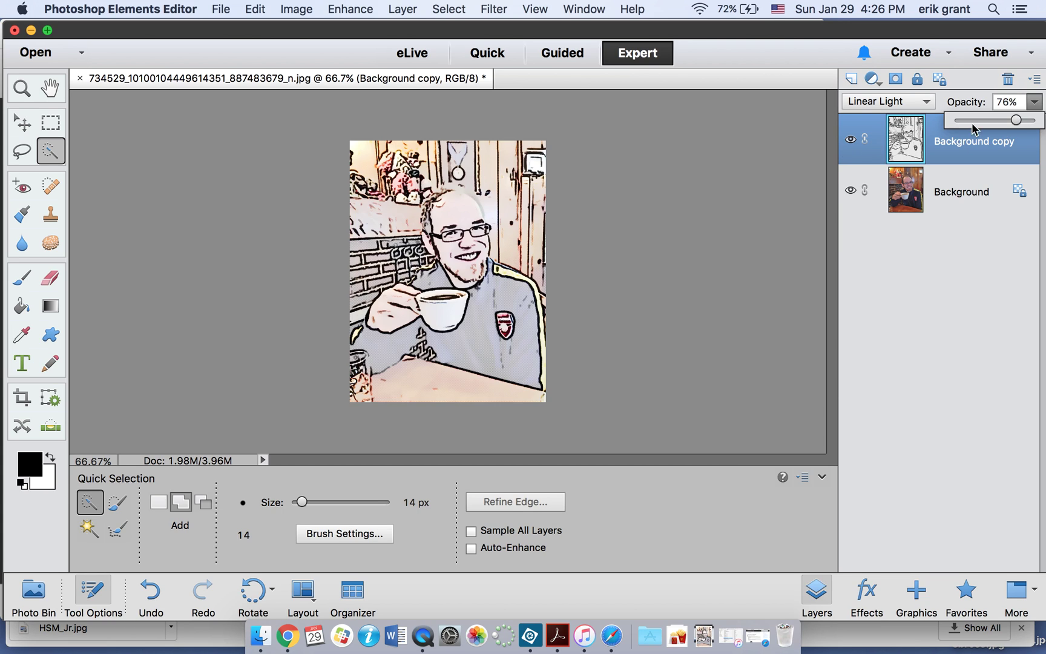
{"action": "left_click", "coordinate": [1017, 120]}
{"action": "left_click_drag", "start_coordinate": [1017, 121], "coordinate": [1019, 121]}
{"action": "left_click", "coordinate": [940, 276]}
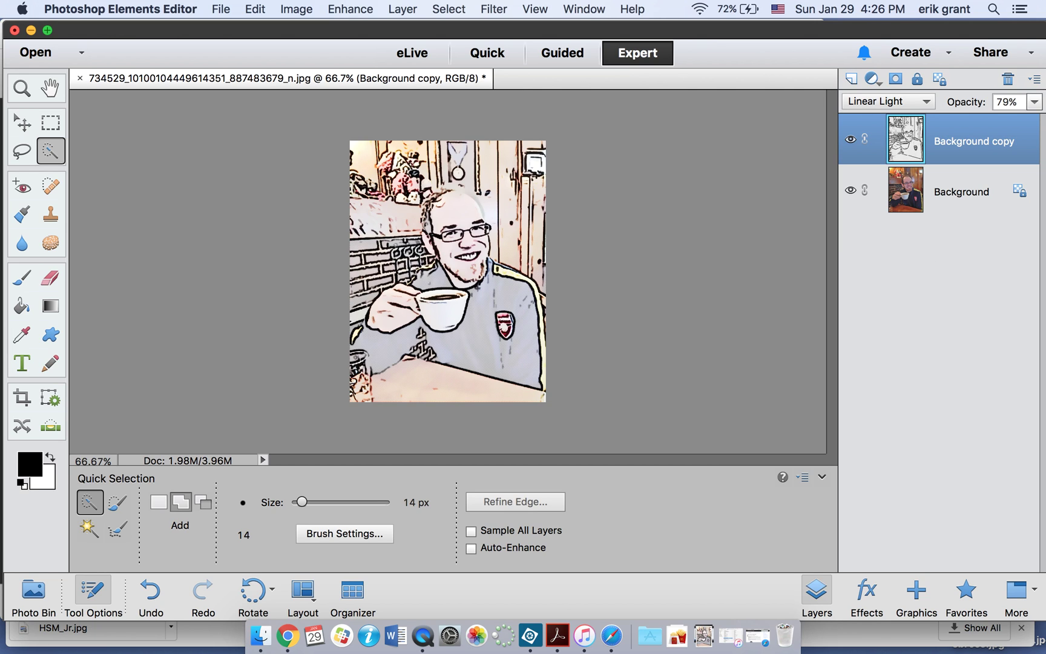
{"action": "key", "text": "super+equal"}
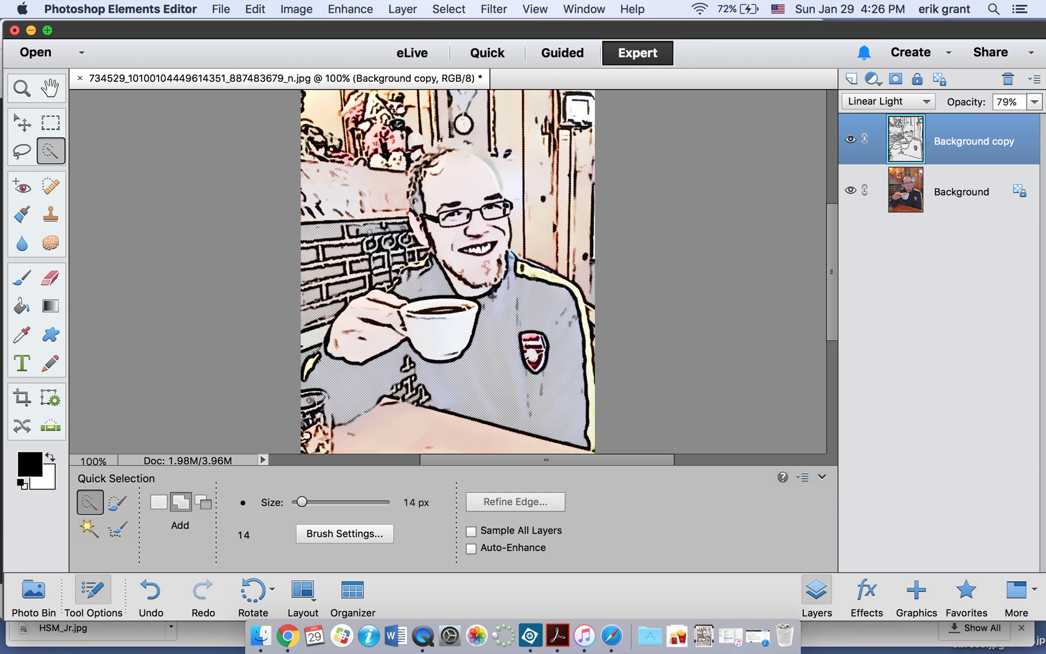
Add an oval thought bubble from the Talk Bubbles custom shapes over the photo's upper-left corner
{"action": "left_click", "coordinate": [52, 333]}
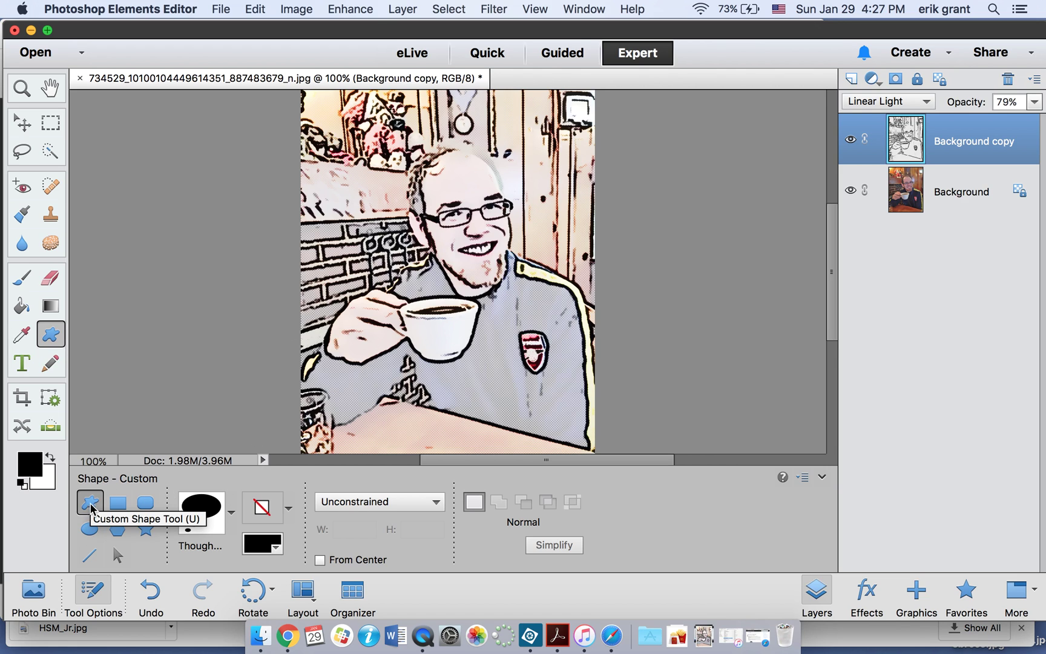
{"action": "left_click", "coordinate": [235, 519]}
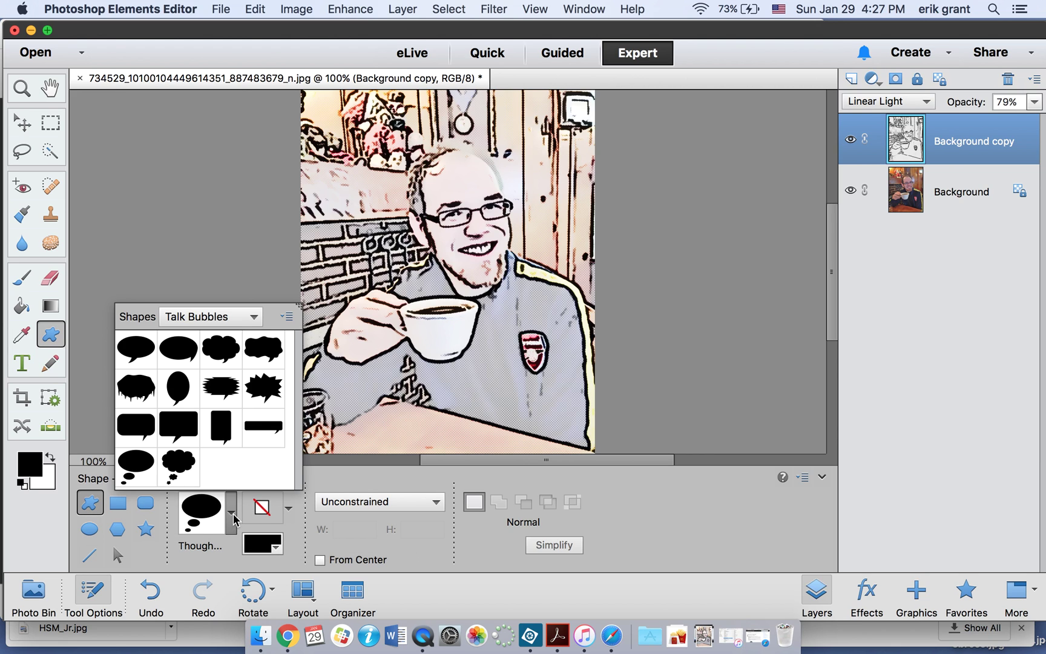
{"action": "left_click", "coordinate": [255, 316]}
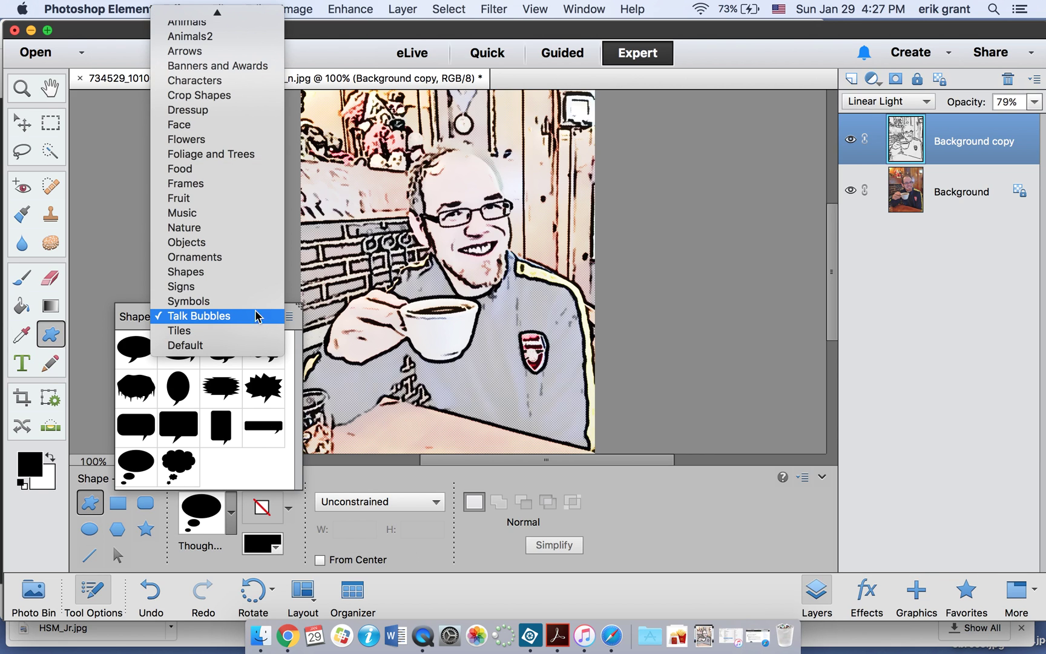
{"action": "left_click", "coordinate": [245, 323]}
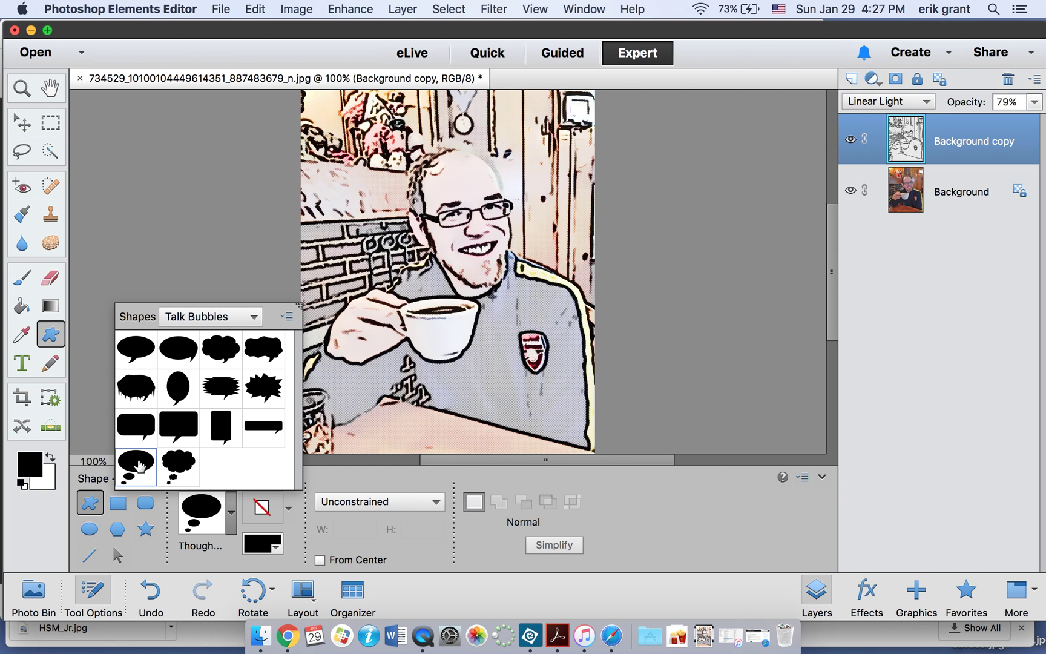
{"action": "left_click", "coordinate": [138, 466]}
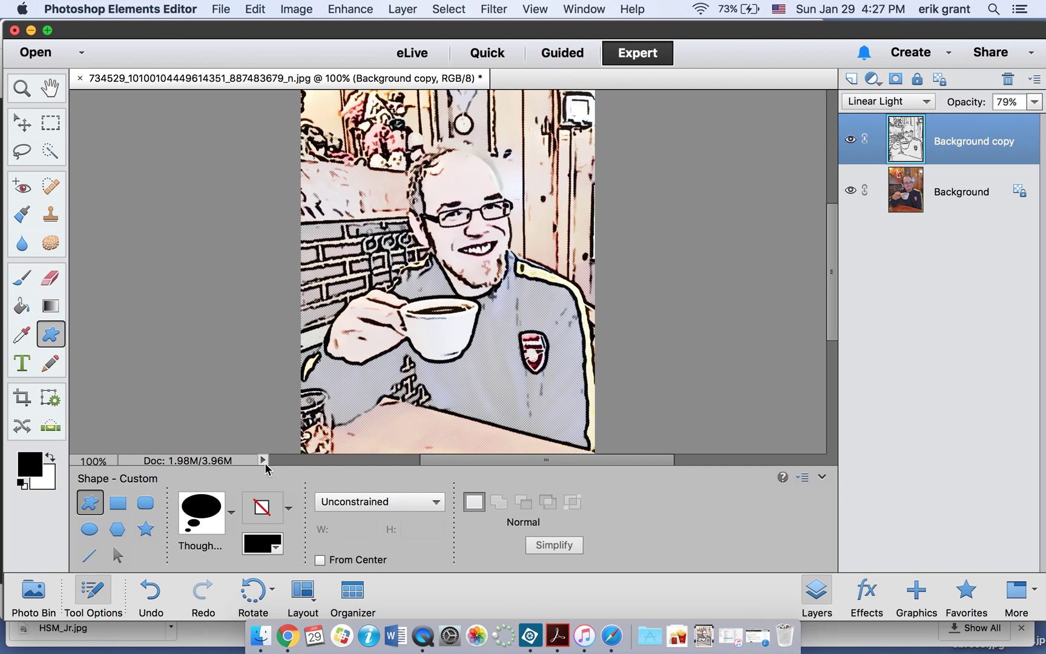
{"action": "left_click_drag", "start_coordinate": [317, 98], "coordinate": [424, 217]}
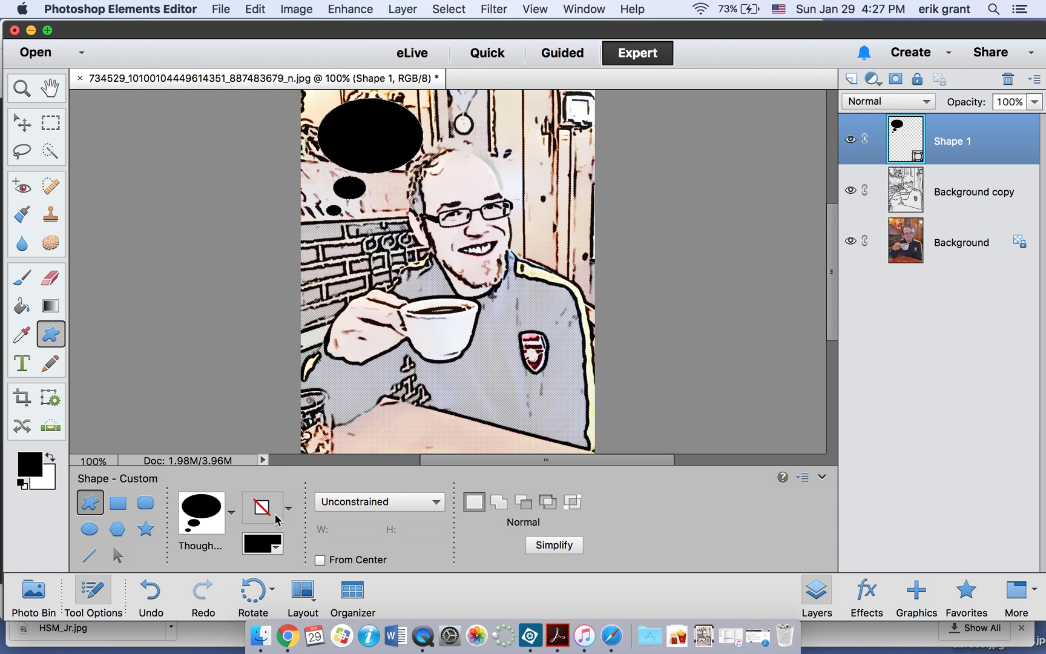
Change the thought bubble's fill color to white
{"action": "left_click", "coordinate": [276, 546]}
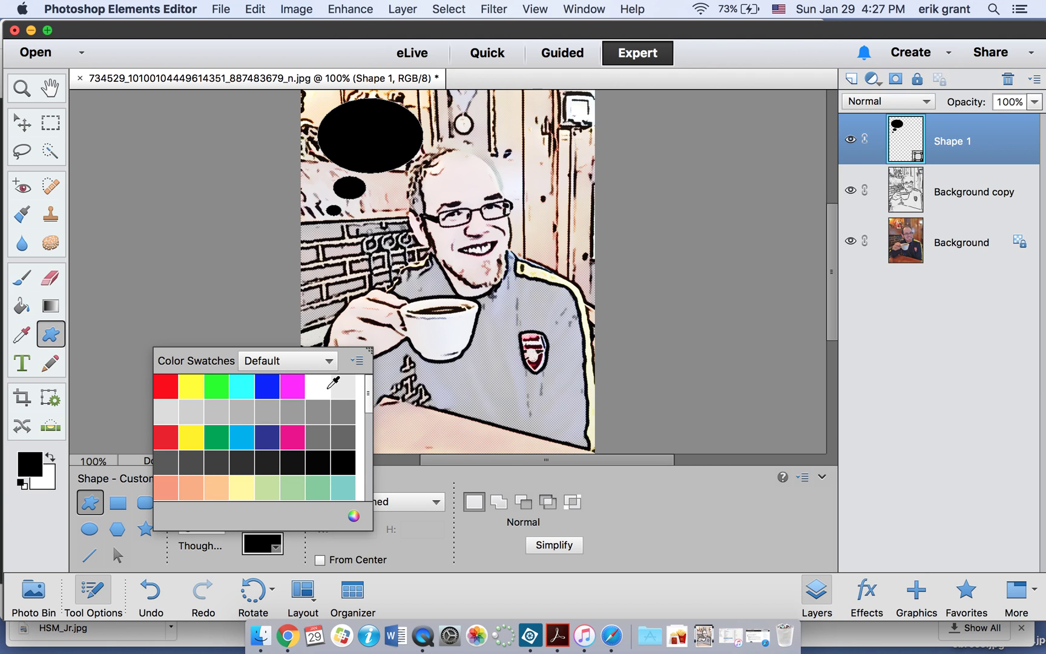
{"action": "left_click", "coordinate": [319, 383]}
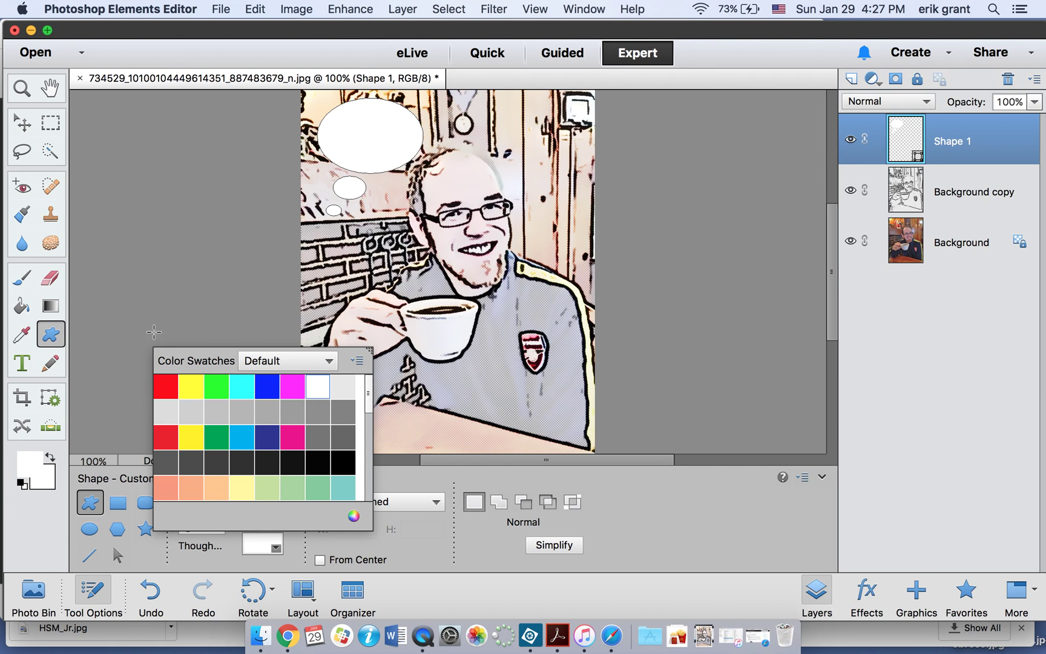
{"action": "left_click", "coordinate": [126, 165]}
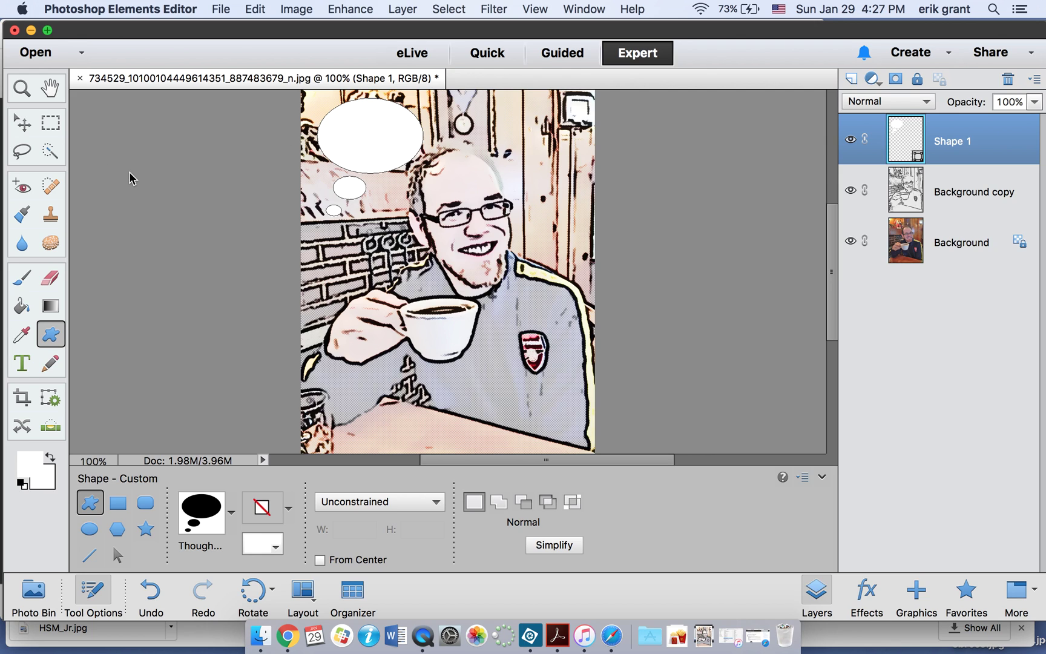
Mirror the thought bubble horizontally, widen it to about 118%, flatten it slightly and place it beside the man's head
{"action": "left_click", "coordinate": [27, 123]}
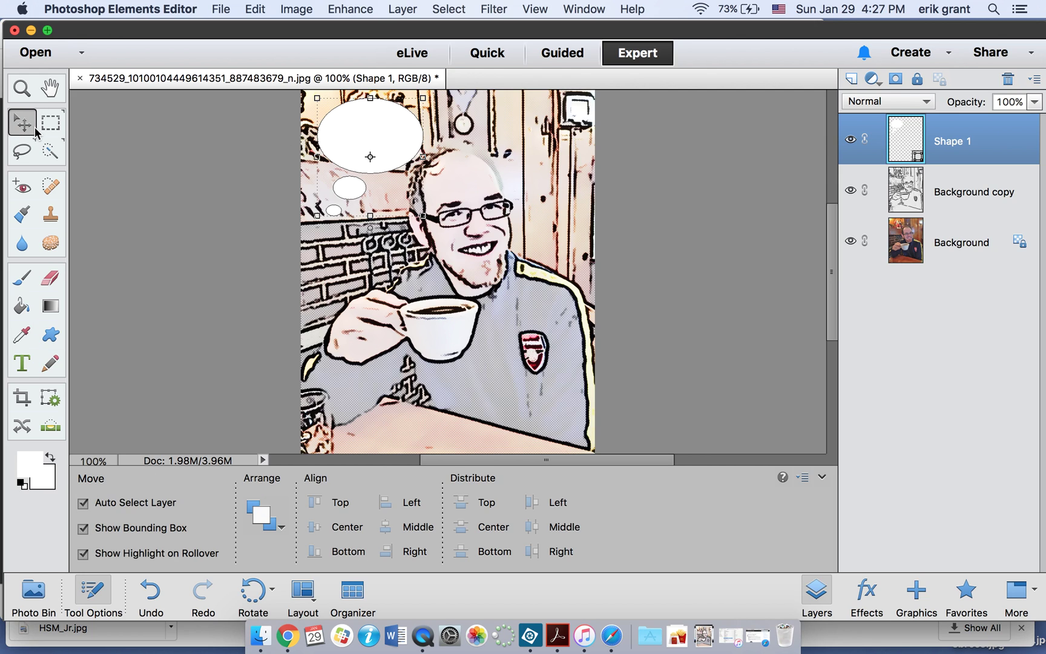
{"action": "left_click_drag", "start_coordinate": [319, 156], "coordinate": [549, 156]}
{"action": "left_click_drag", "start_coordinate": [504, 139], "coordinate": [376, 131]}
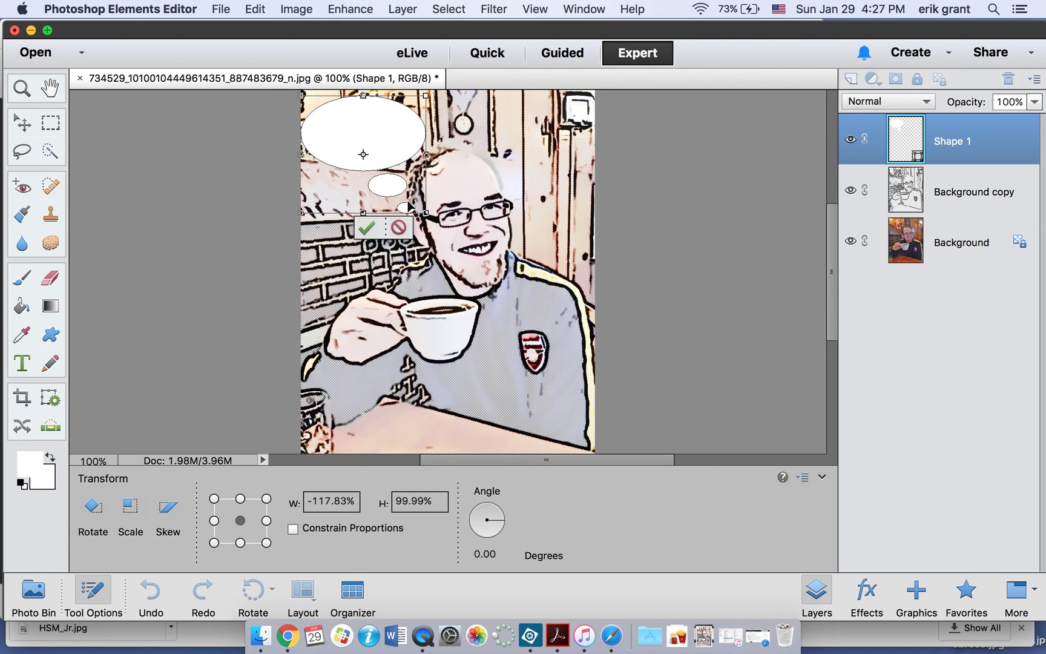
{"action": "left_click_drag", "start_coordinate": [364, 213], "coordinate": [363, 198]}
{"action": "left_click", "coordinate": [373, 215]}
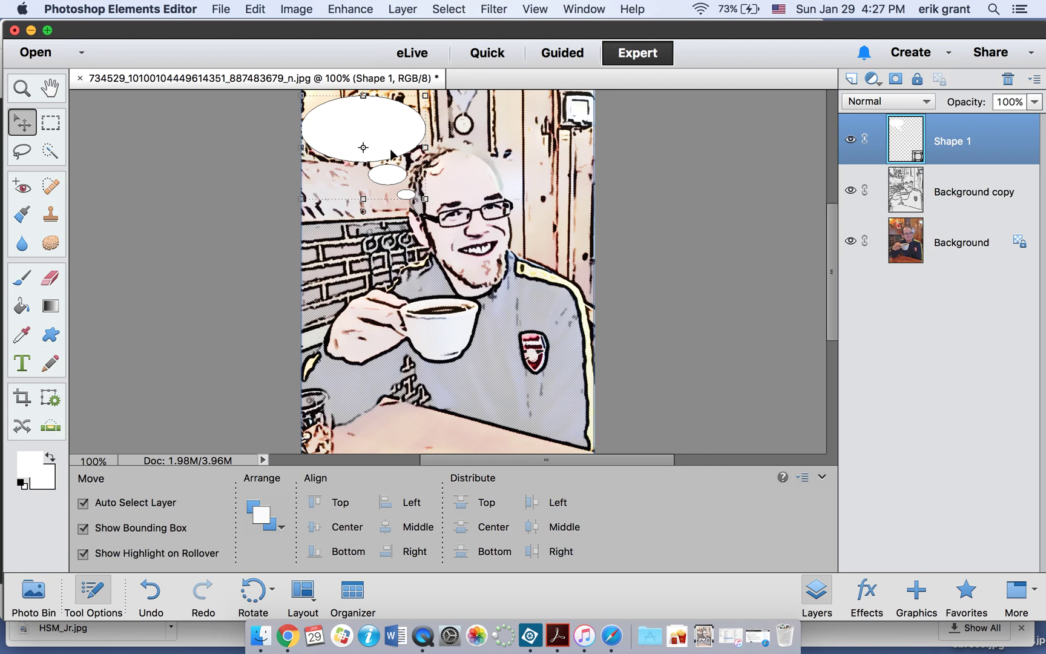
Start an 18 pt Trajan Pro Bold text reading "This" inside the thought bubble, set its color to black and commit it
{"action": "left_click", "coordinate": [25, 367]}
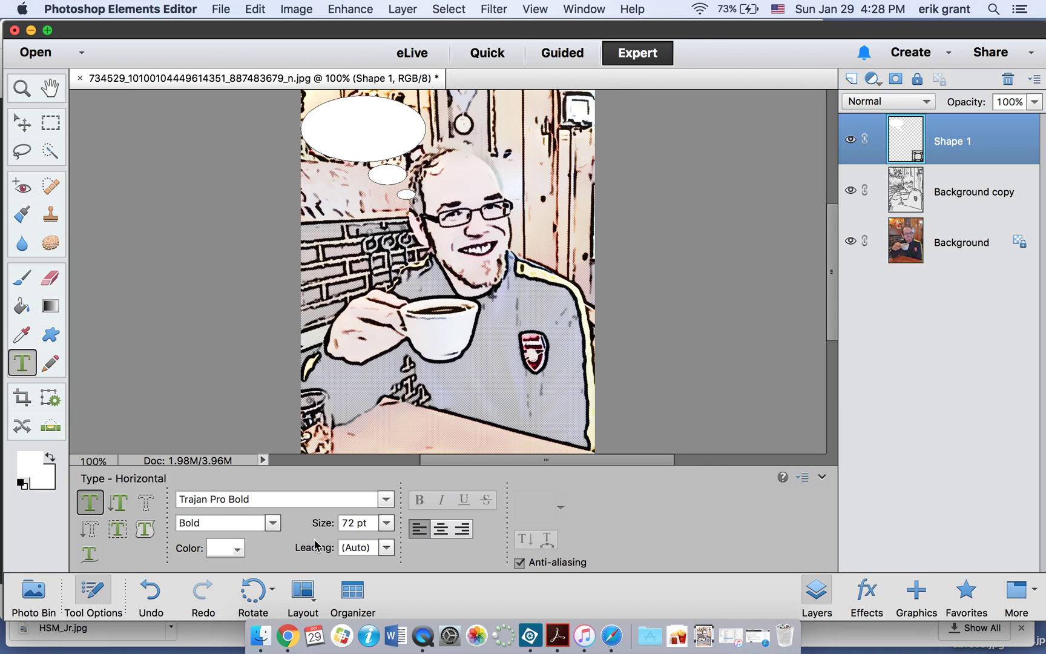
{"action": "left_click", "coordinate": [387, 523]}
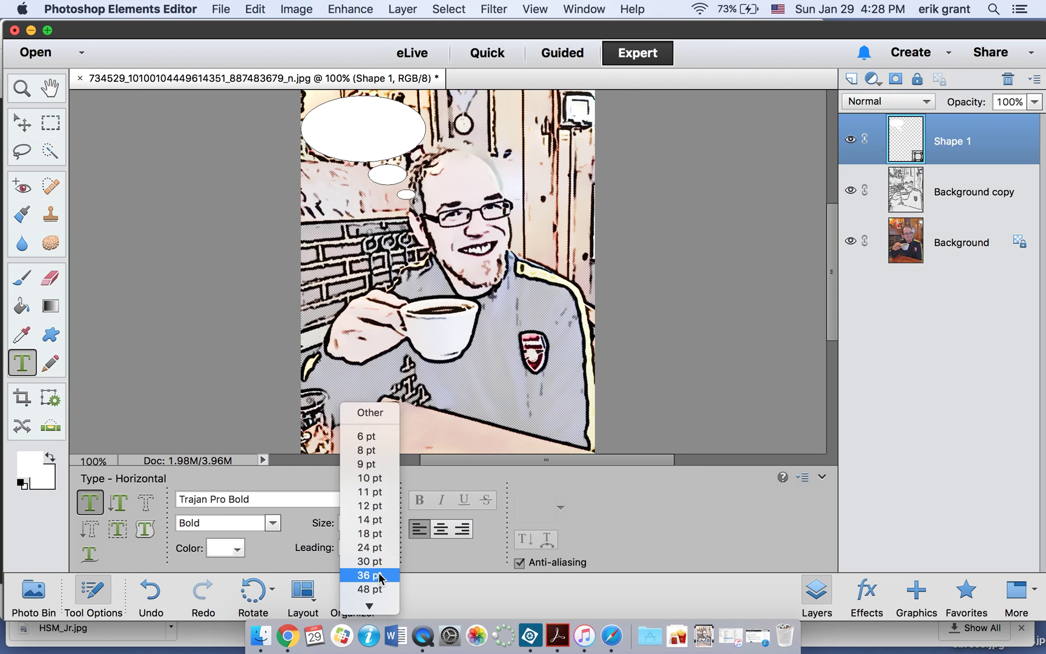
{"action": "left_click", "coordinate": [370, 533]}
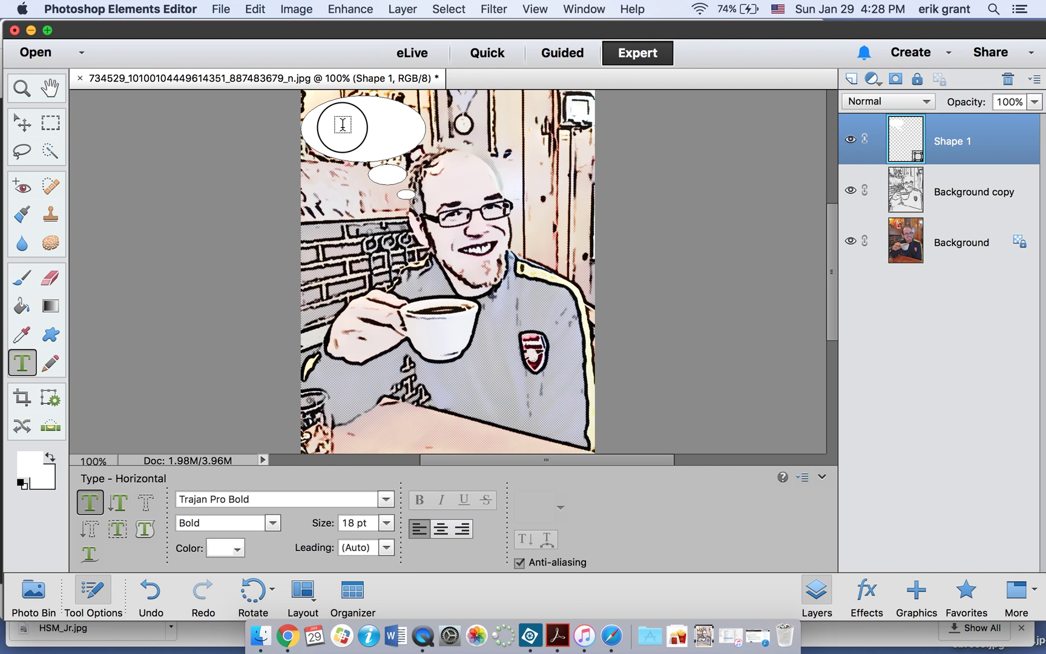
{"action": "left_click", "coordinate": [347, 124]}
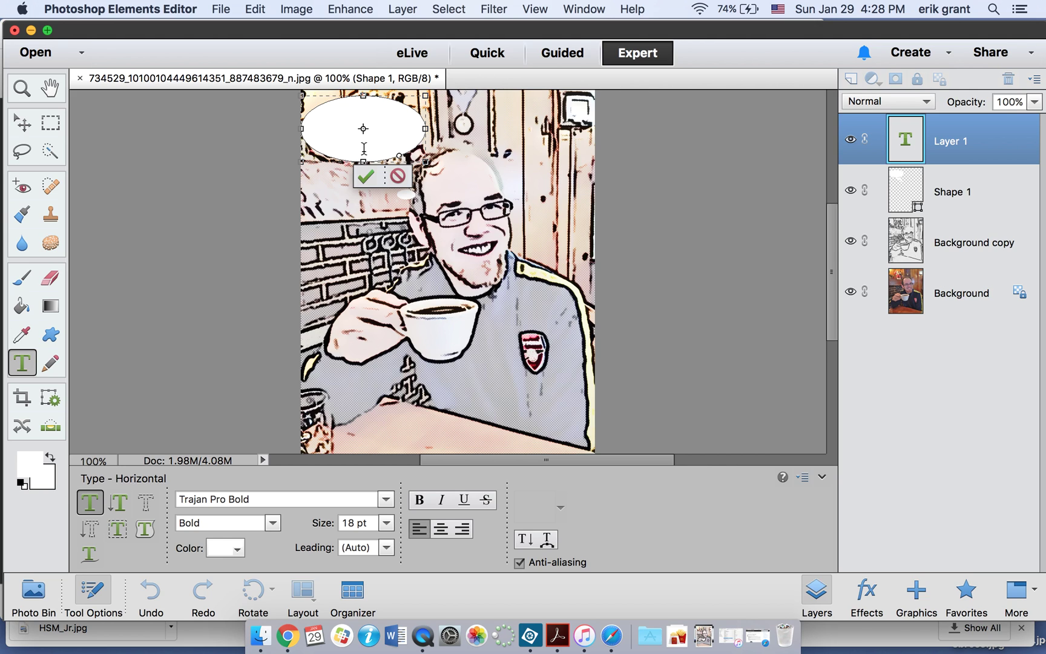
{"action": "left_click", "coordinate": [233, 548]}
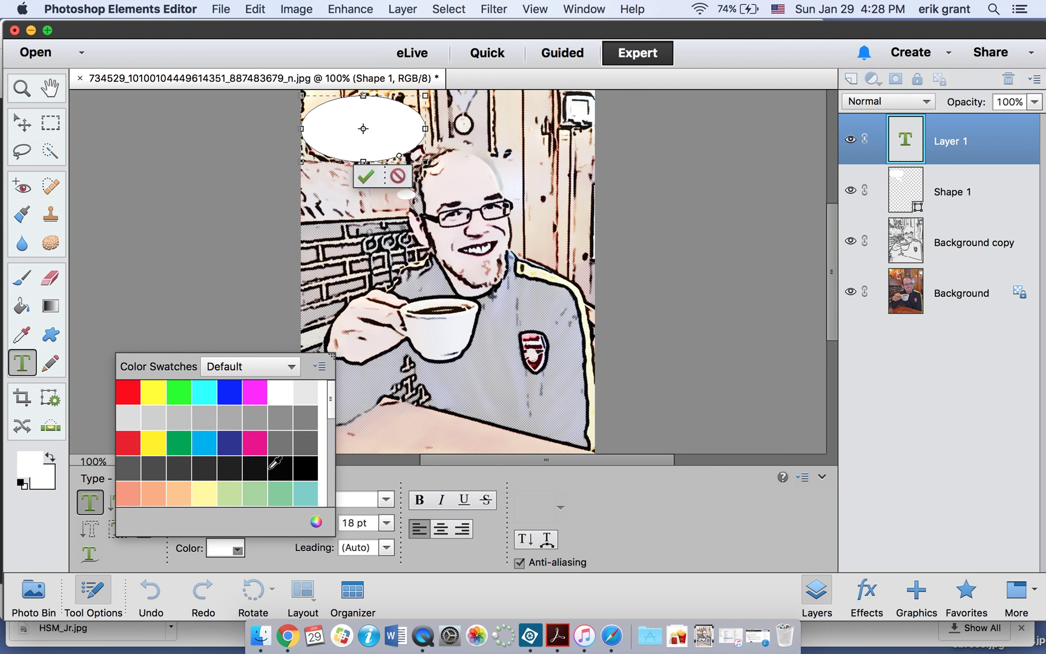
{"action": "left_click", "coordinate": [305, 469]}
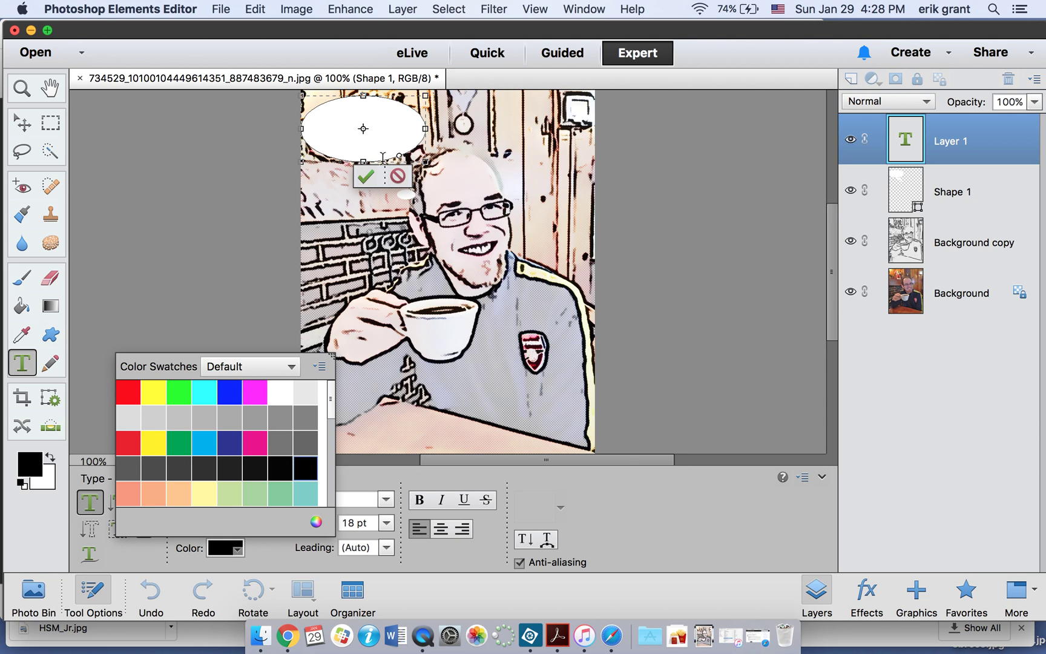
{"action": "left_click", "coordinate": [365, 177]}
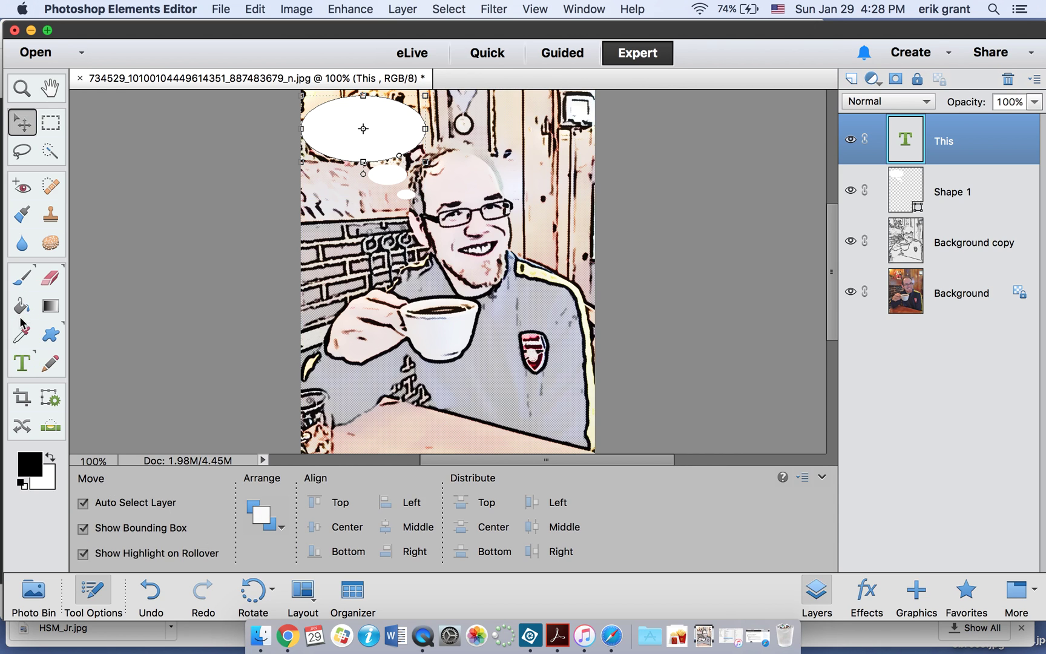
Add a separate text line reading "This Coffee is delicious" across the thought bubble and commit it
{"action": "left_click", "coordinate": [22, 363]}
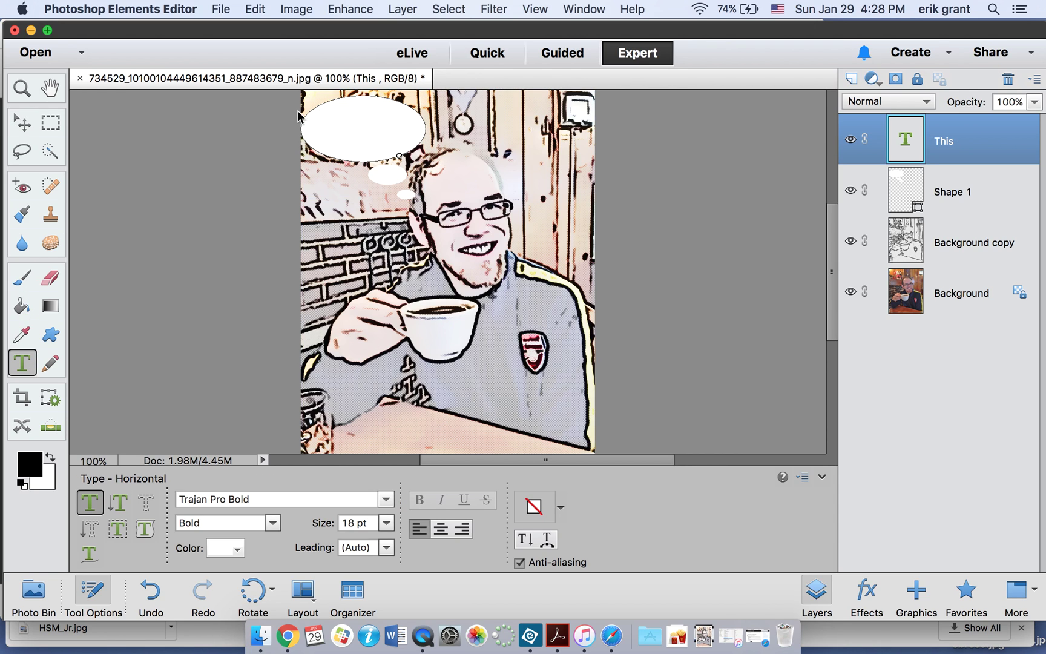
{"action": "left_click", "coordinate": [325, 127]}
{"action": "type", "text": "This "}
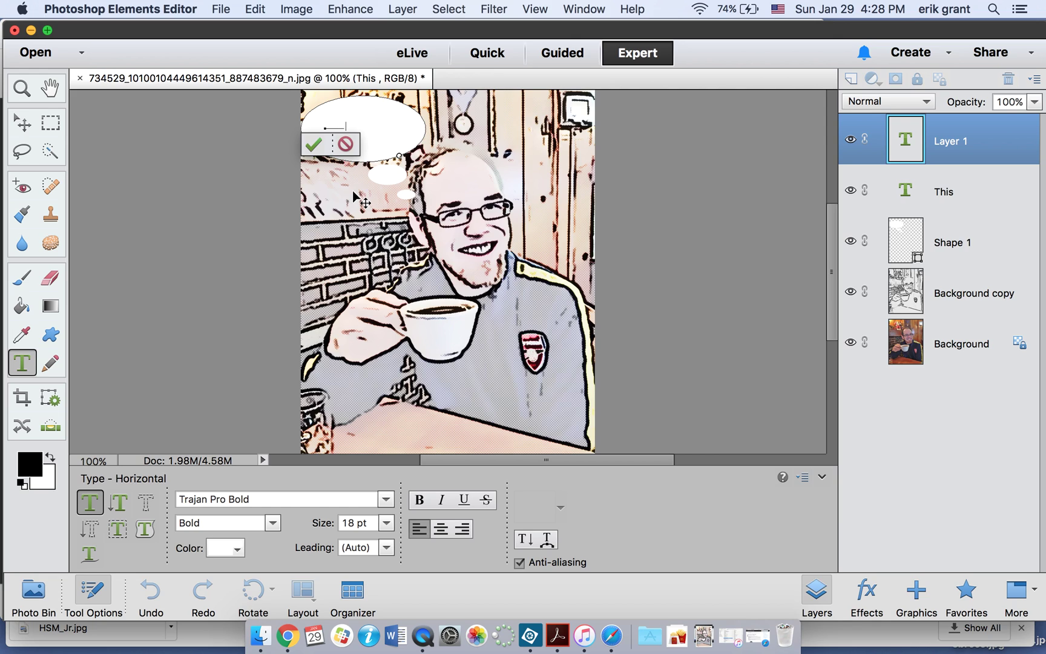
{"action": "type", "text": "coffee is great"}
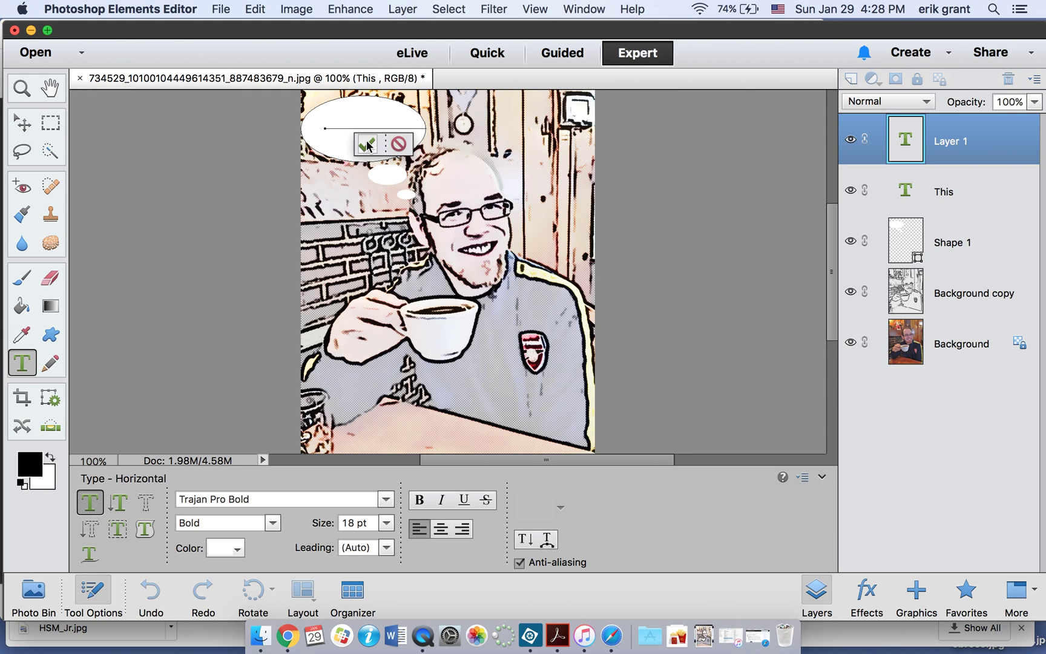
{"action": "left_click", "coordinate": [368, 145]}
{"action": "key", "text": "v"}
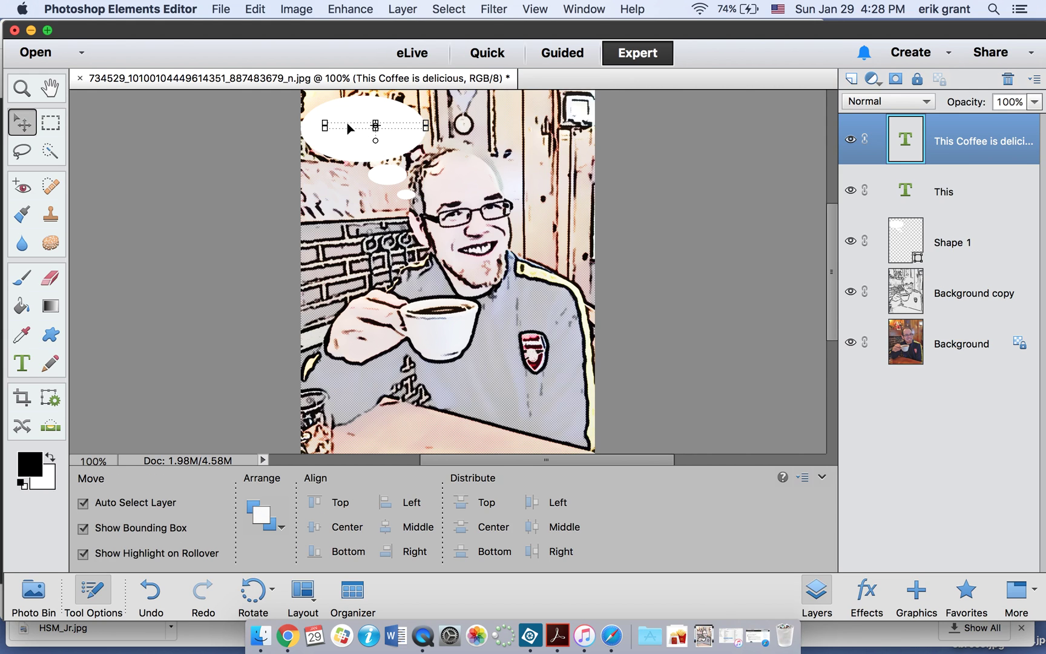
Try a 60 pt size on the "This Coffee is delicious" text, then set it to 30 pt
{"action": "double_click", "coordinate": [349, 128]}
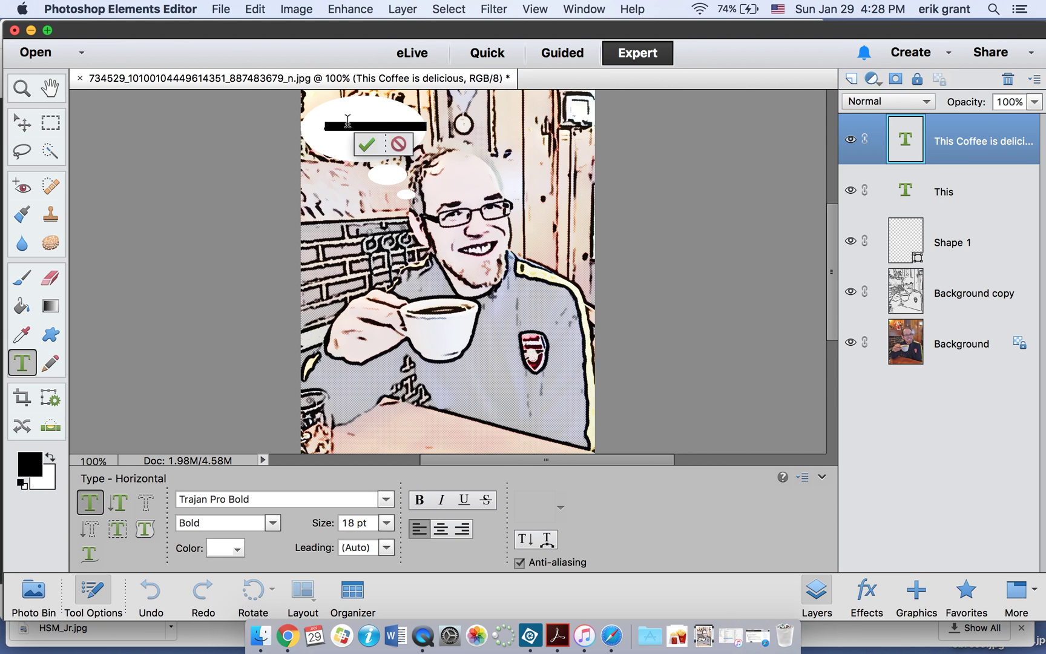
{"action": "left_click", "coordinate": [388, 524]}
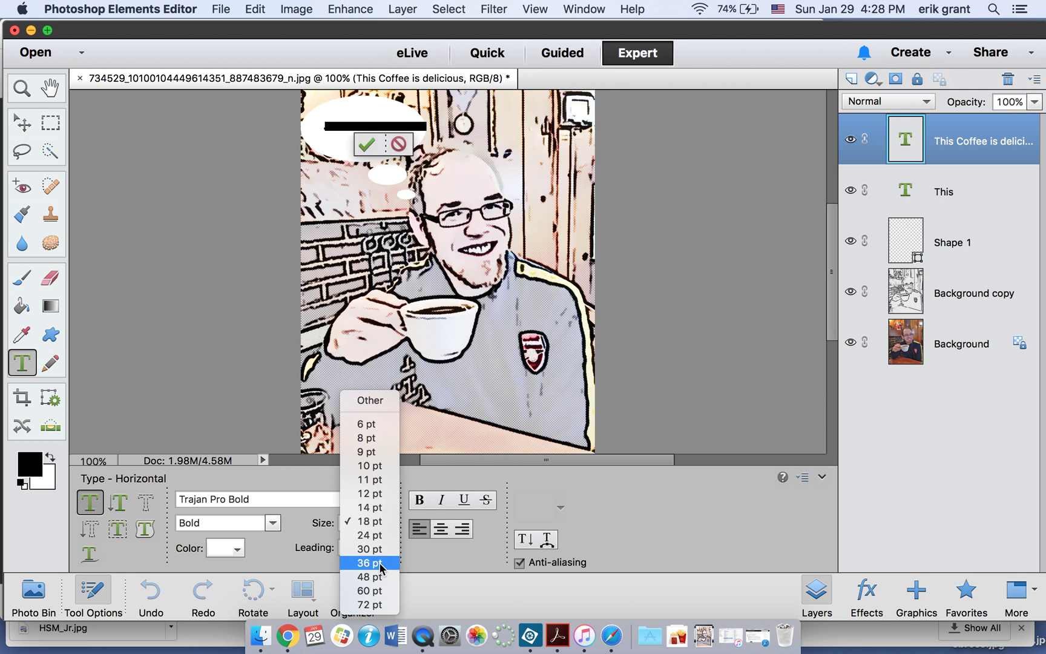
{"action": "left_click", "coordinate": [376, 591]}
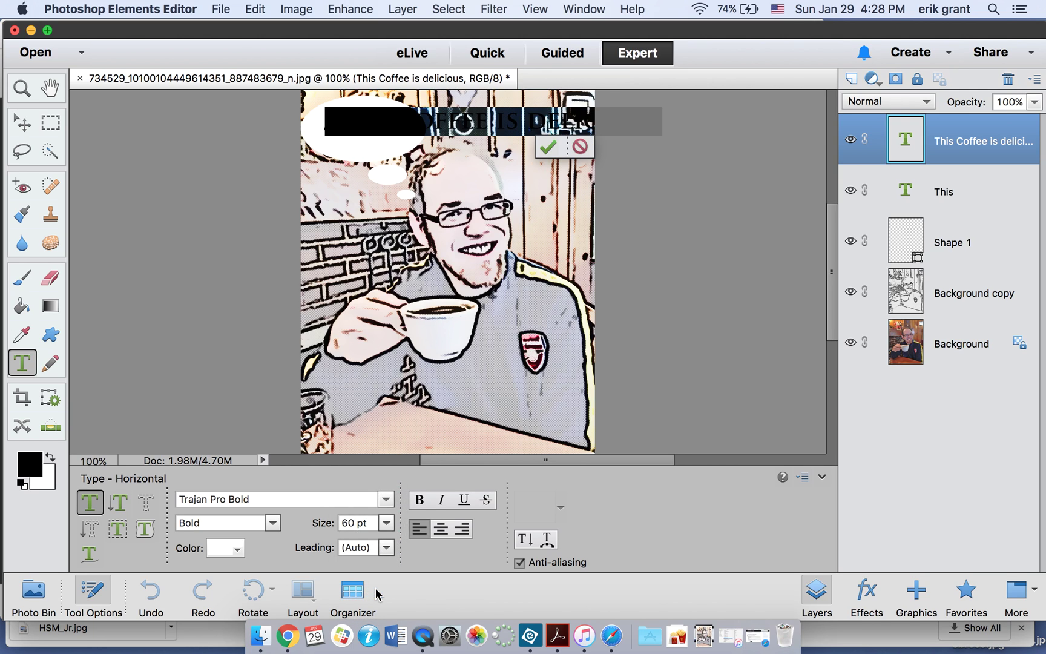
{"action": "left_click", "coordinate": [385, 525]}
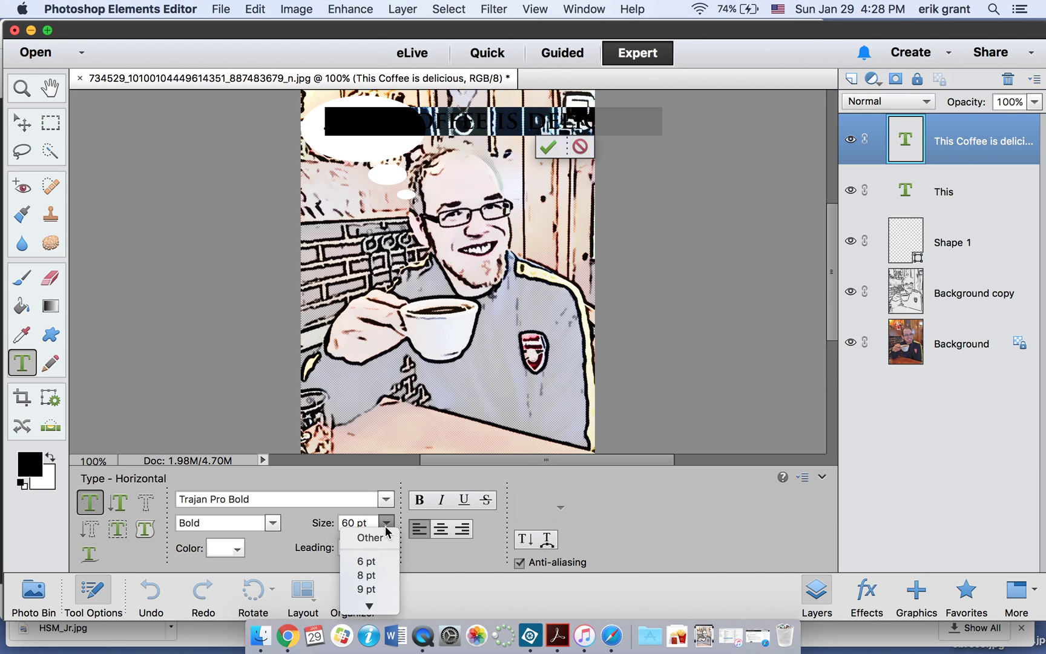
{"action": "mouse_move", "coordinate": [370, 606]}
{"action": "left_click", "coordinate": [373, 578]}
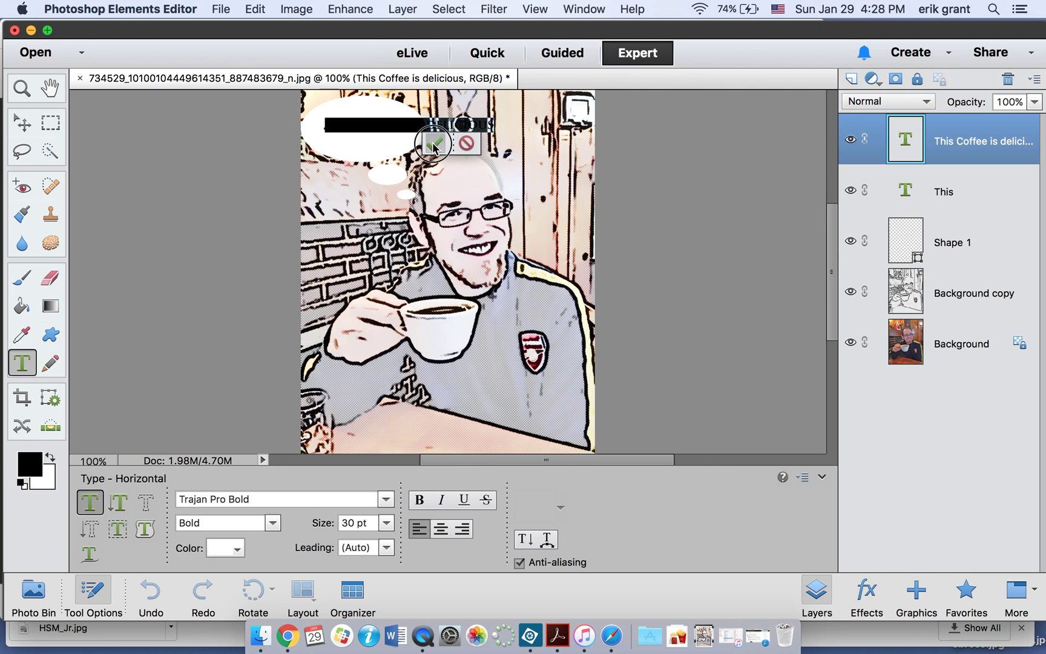
Set the color of the "This Coffee is delicious" text to black and commit it
{"action": "left_click", "coordinate": [433, 146]}
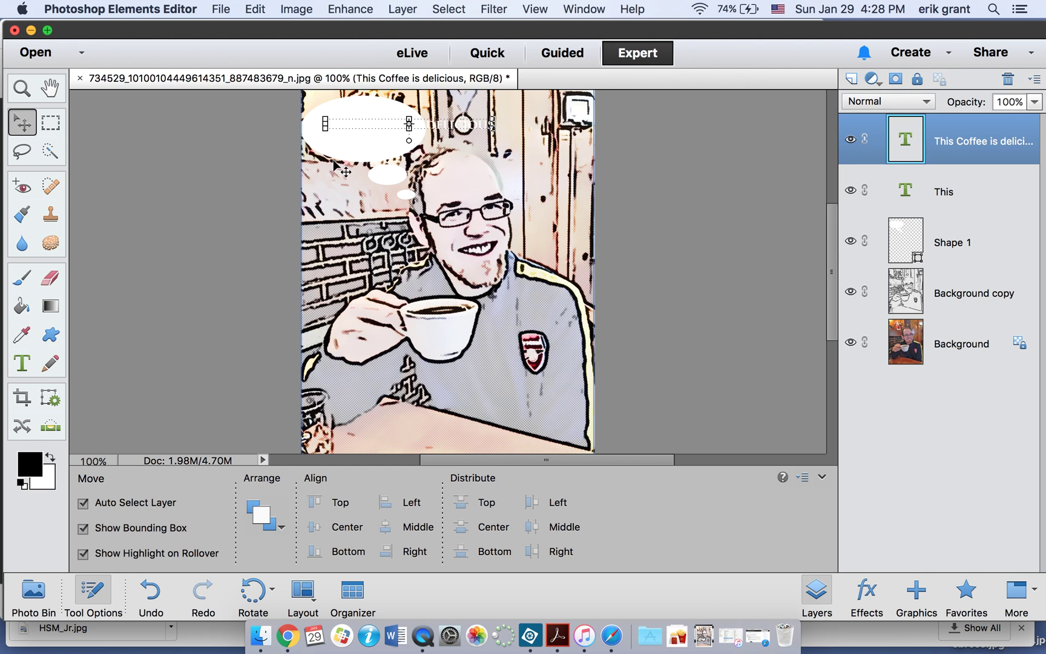
{"action": "double_click", "coordinate": [446, 122]}
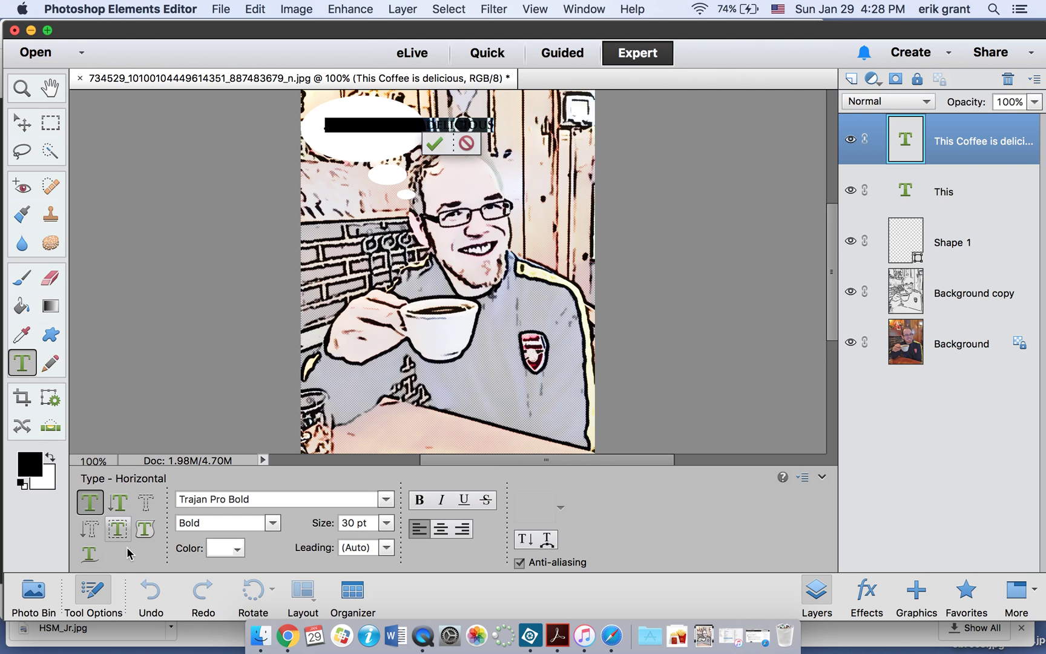
{"action": "left_click", "coordinate": [230, 548]}
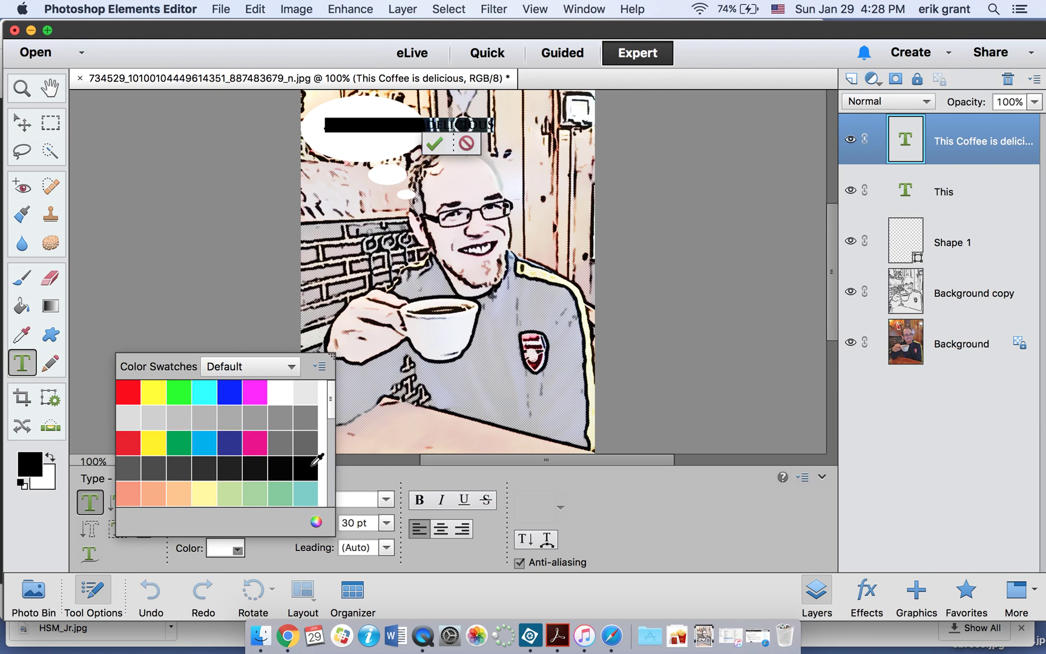
{"action": "left_click", "coordinate": [308, 466]}
{"action": "left_click", "coordinate": [445, 140]}
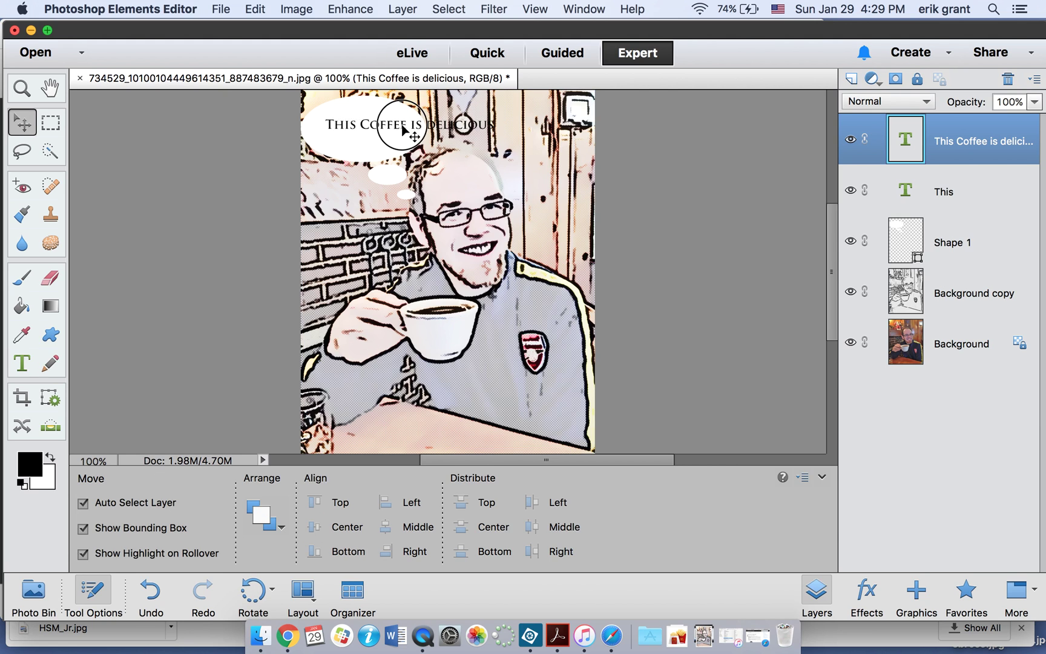
Break the caption into two lines, "This Coffee" above "is delicious", inside the thought bubble, commit it and deselect the text
{"action": "double_click", "coordinate": [402, 125]}
{"action": "left_click", "coordinate": [407, 123]}
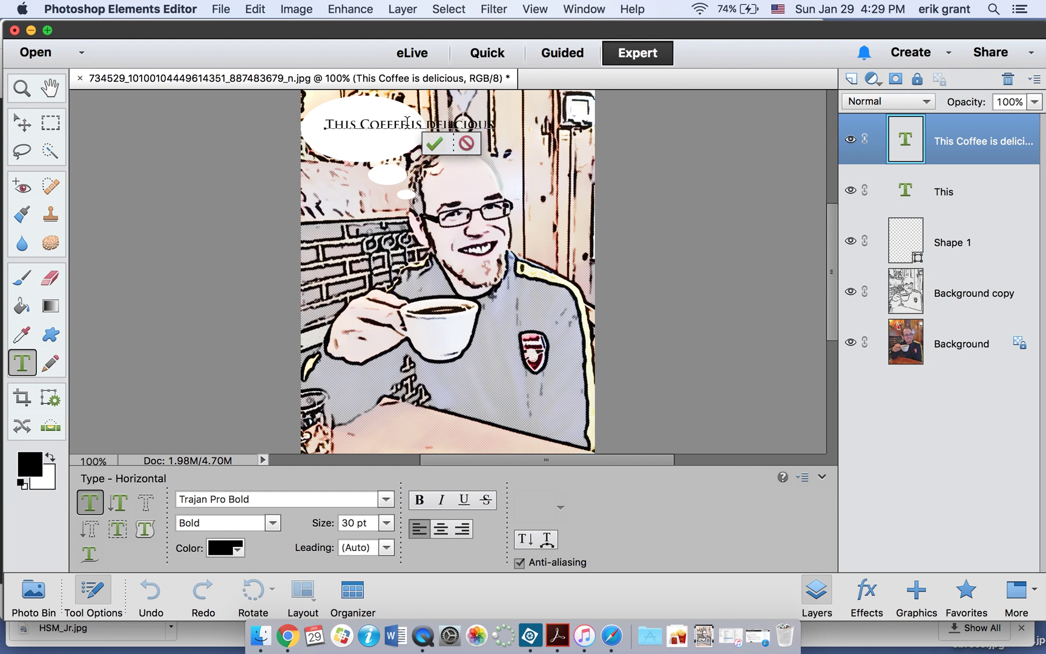
{"action": "key", "text": "Return"}
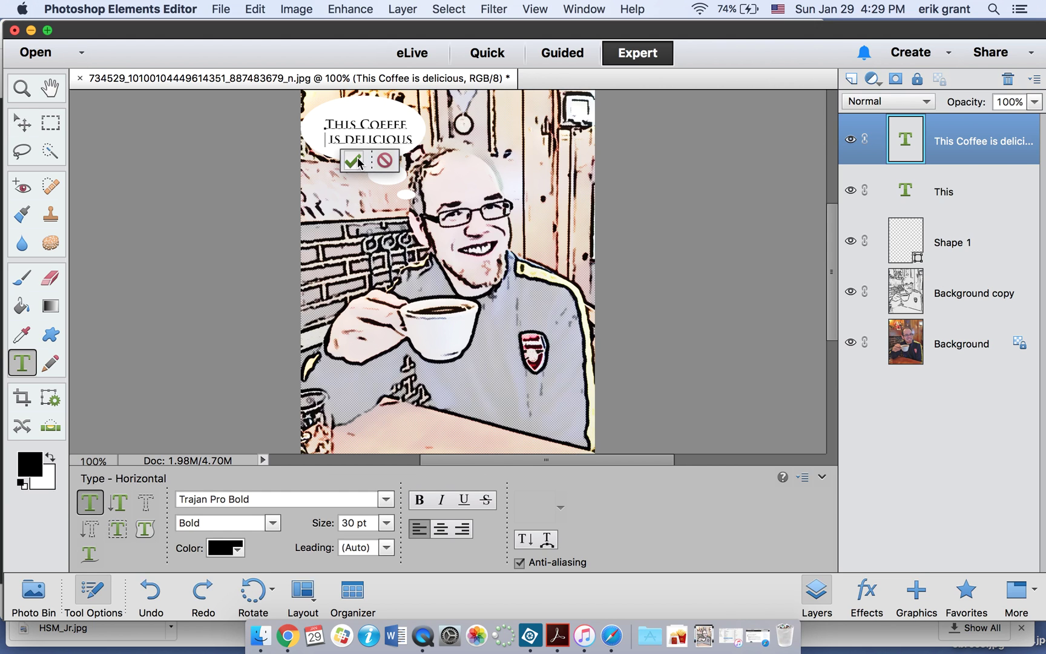
{"action": "left_click", "coordinate": [354, 159]}
{"action": "key", "text": "v"}
{"action": "left_click", "coordinate": [379, 203]}
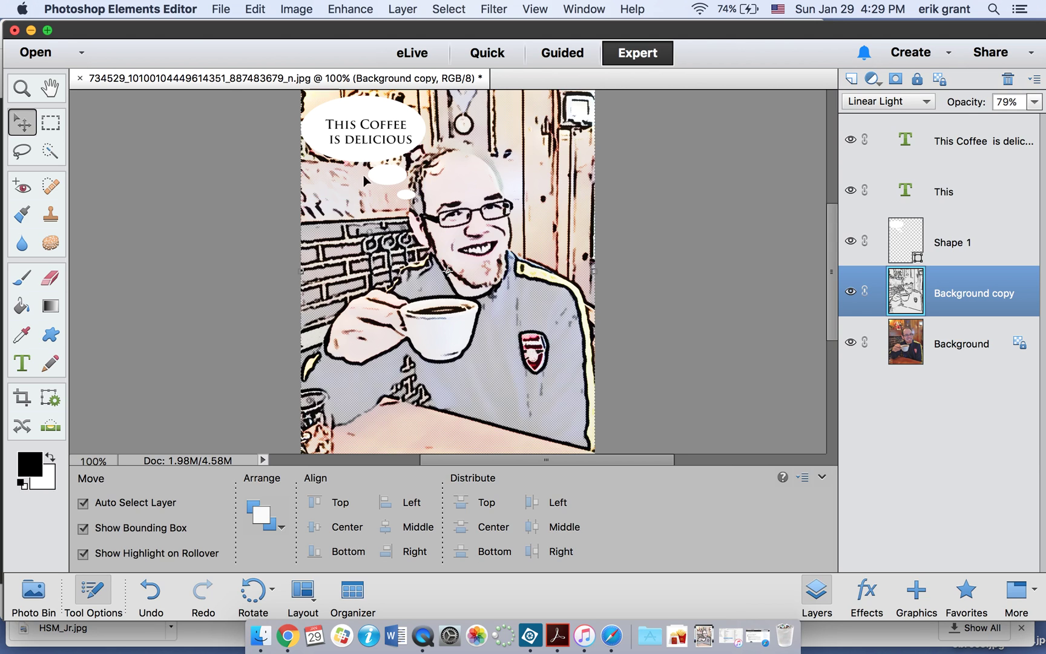
Save a JPEG copy of the image to the Desktop as "coffeecartoon" with Maximum quality 10 and the Progressive format option
{"action": "left_click", "coordinate": [221, 10]}
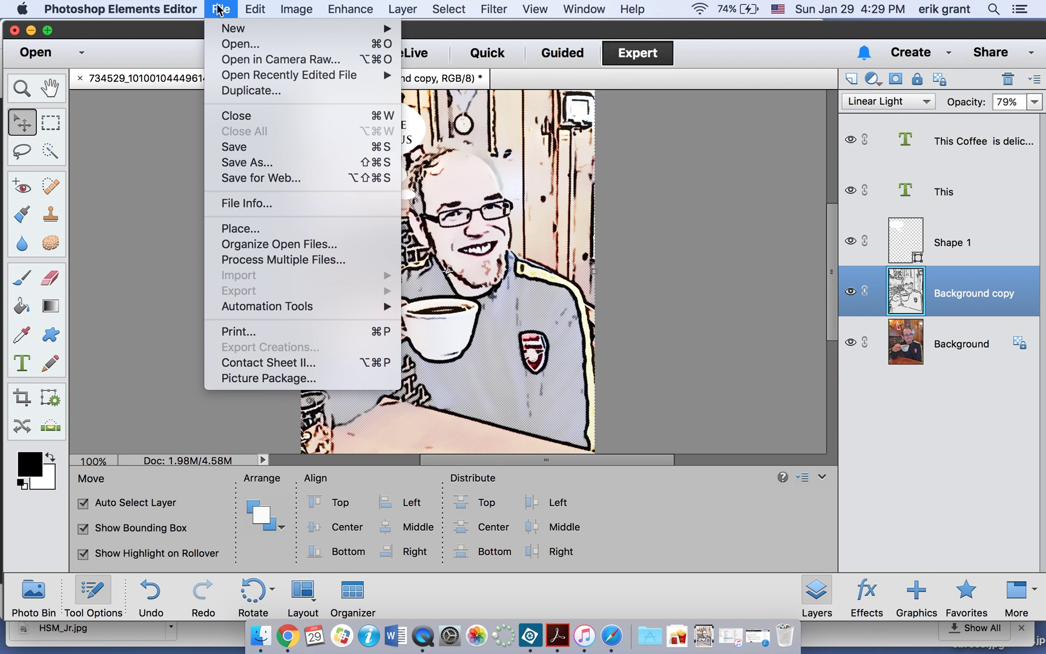
{"action": "left_click", "coordinate": [254, 163]}
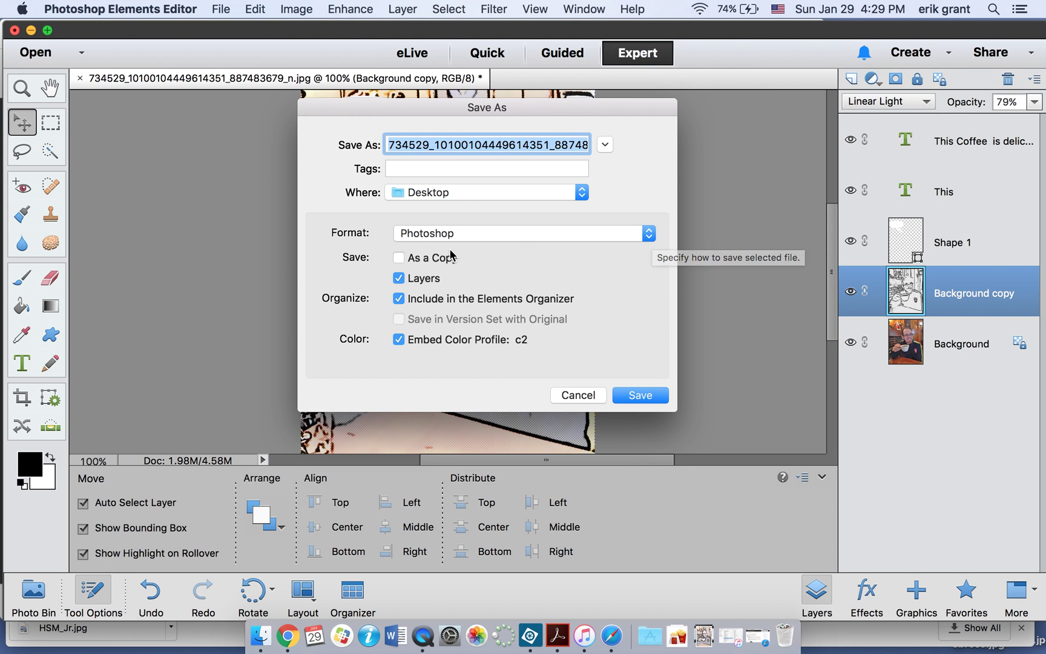
{"action": "left_click", "coordinate": [548, 233]}
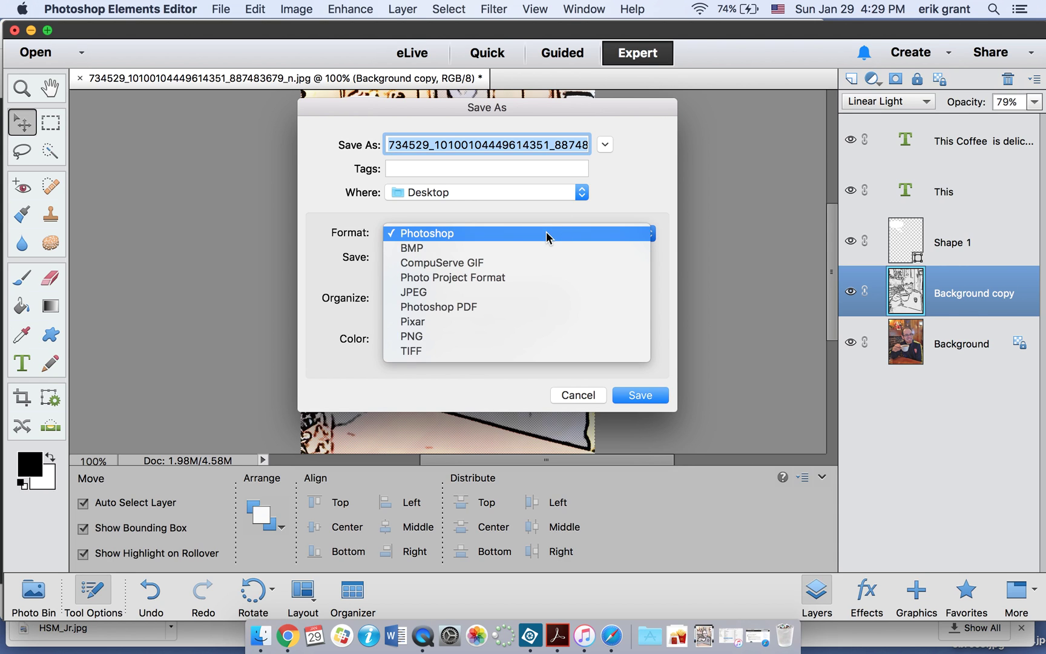
{"action": "left_click", "coordinate": [445, 293]}
{"action": "type", "text": "coffee"}
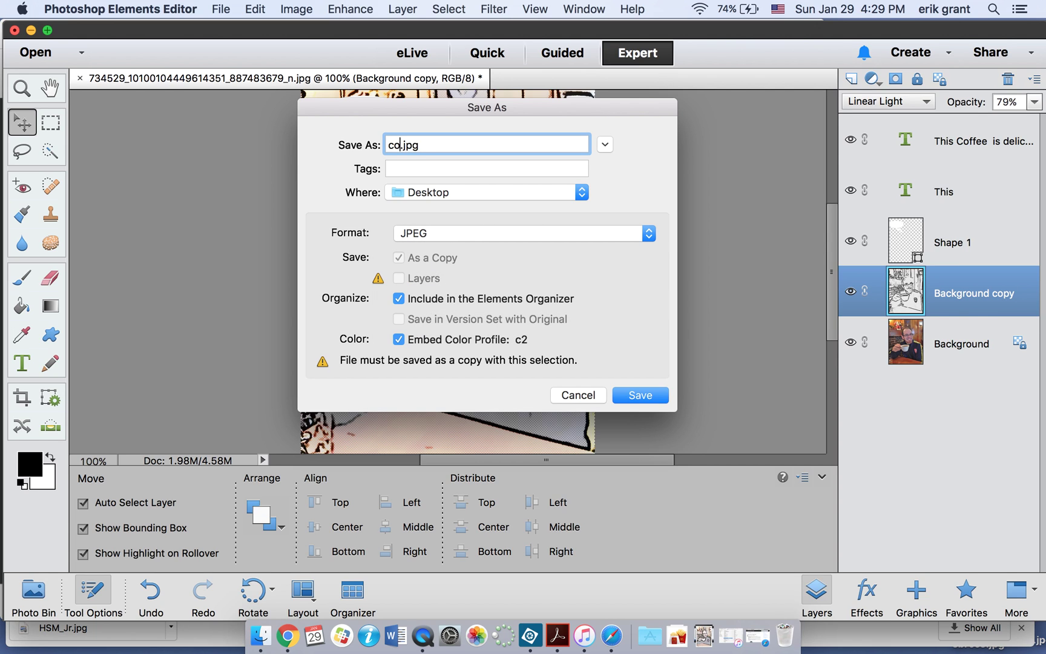
{"action": "type", "text": "cartoon"}
{"action": "left_click", "coordinate": [638, 395]}
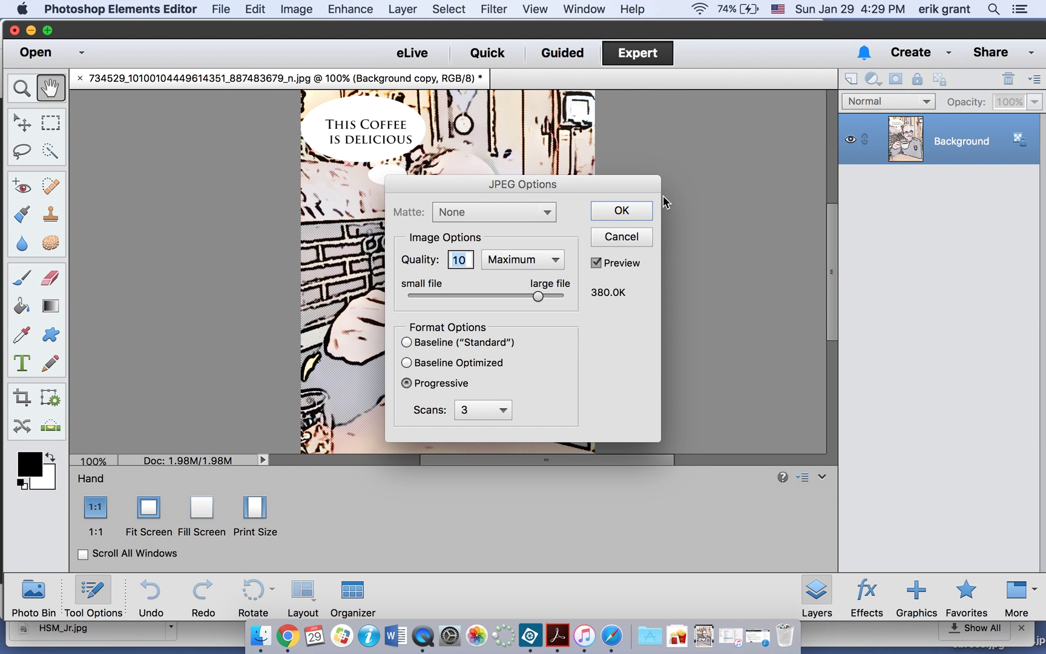
{"action": "left_click", "coordinate": [642, 212]}
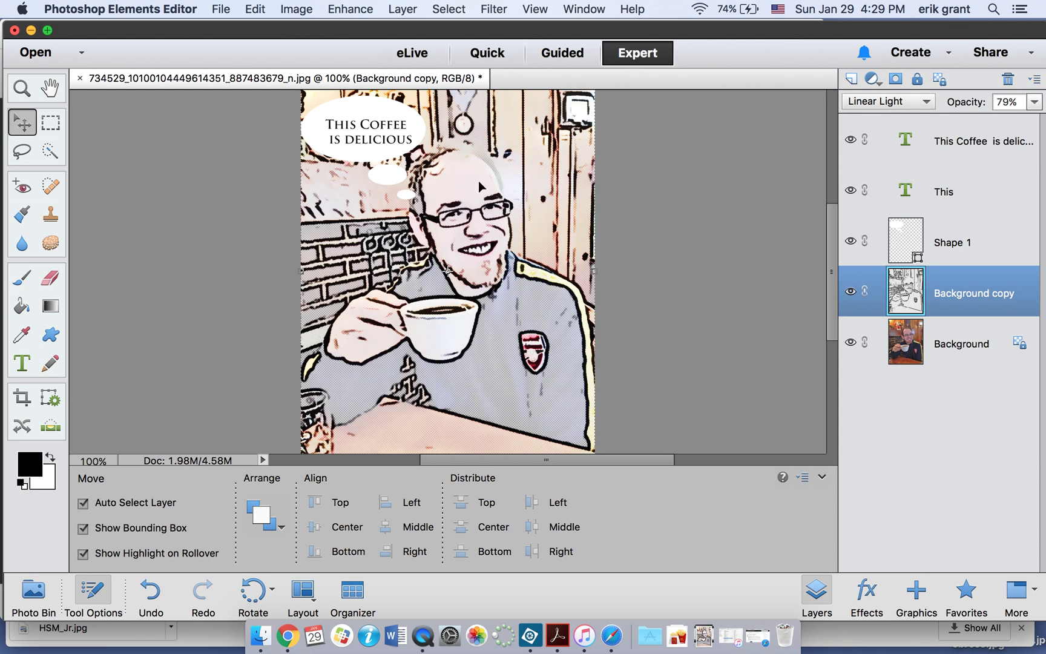
Nudge the two-line caption slightly up and to the left within the thought bubble and deselect it
{"action": "left_click_drag", "start_coordinate": [398, 129], "coordinate": [391, 126]}
{"action": "left_click", "coordinate": [629, 202]}
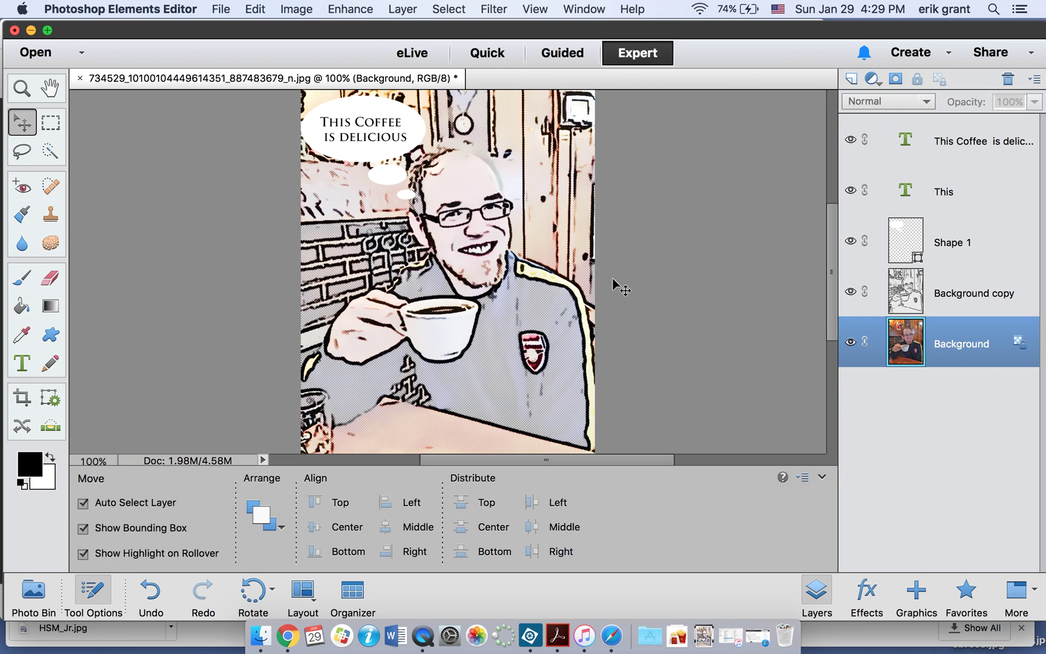
Try the Overlay blend mode on the Background copy layer, then set it back to Linear Light
{"action": "left_click", "coordinate": [957, 306]}
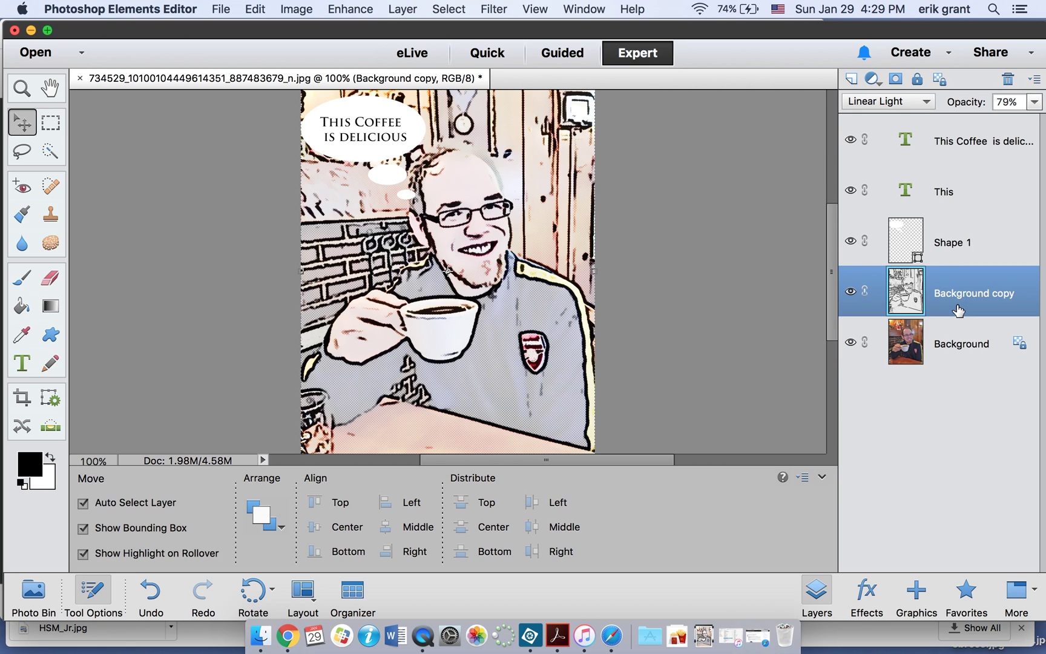
{"action": "left_click", "coordinate": [923, 102]}
{"action": "left_click", "coordinate": [927, 100]}
{"action": "left_click", "coordinate": [926, 102]}
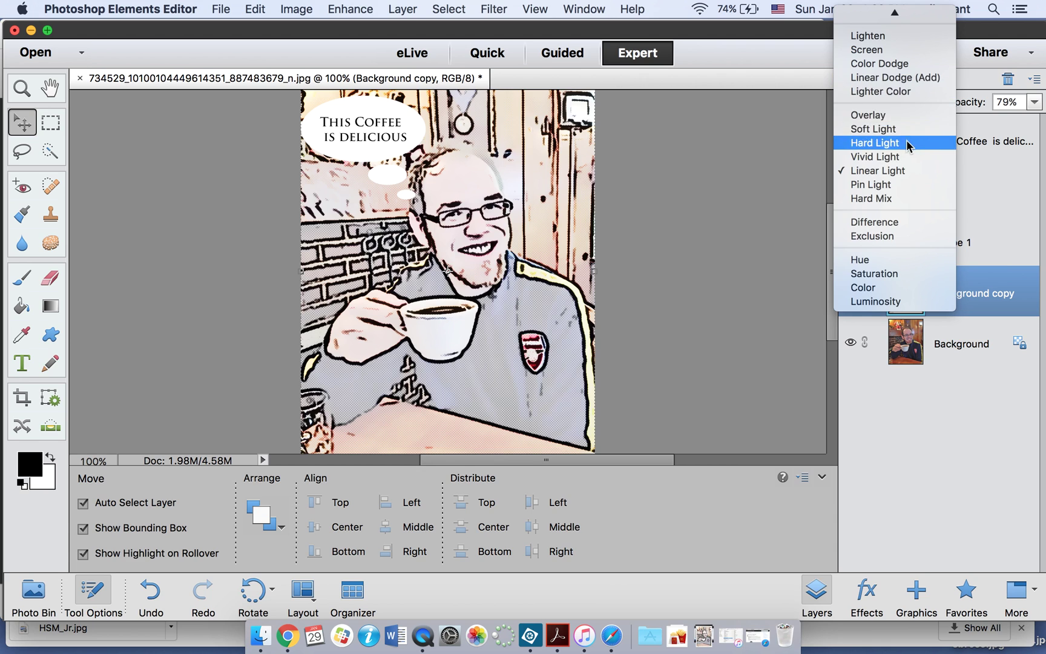
{"action": "left_click", "coordinate": [892, 117]}
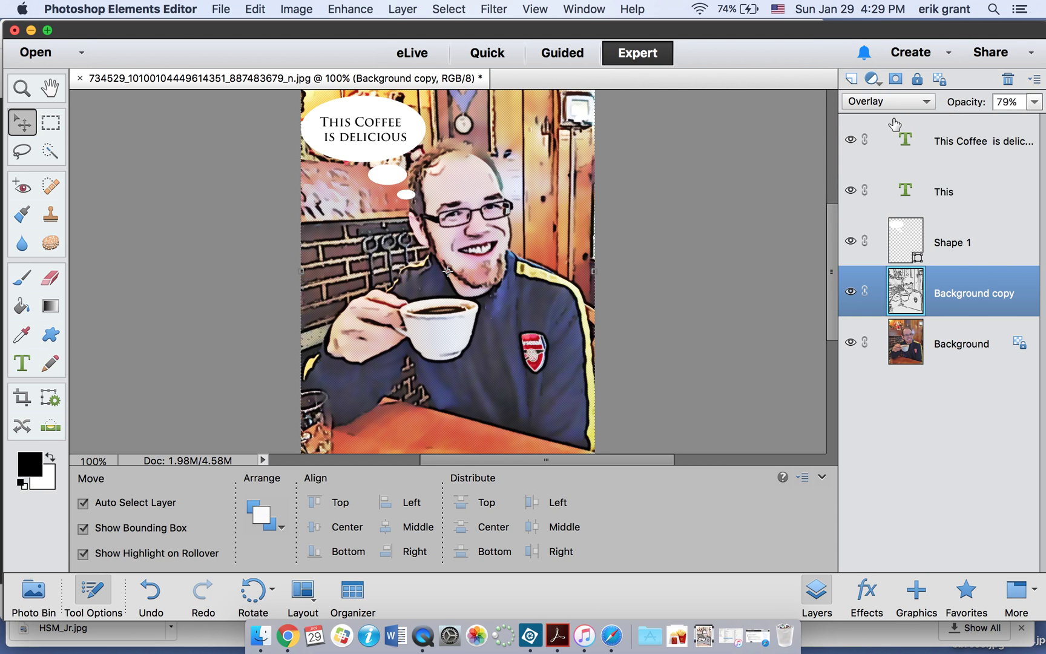
{"action": "left_click", "coordinate": [924, 102]}
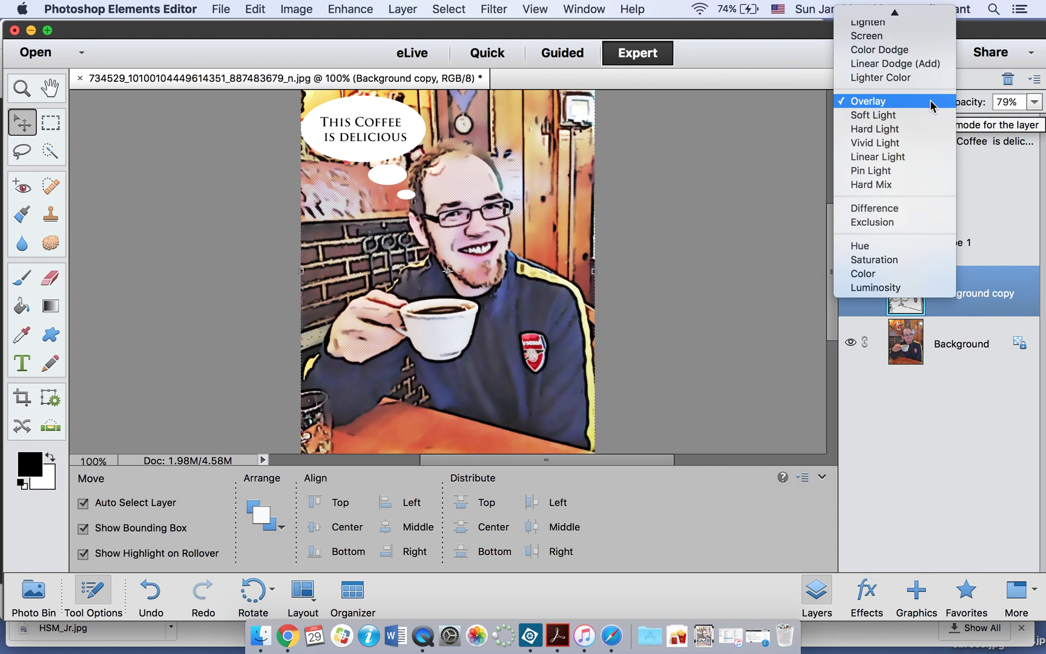
{"action": "left_click", "coordinate": [923, 157]}
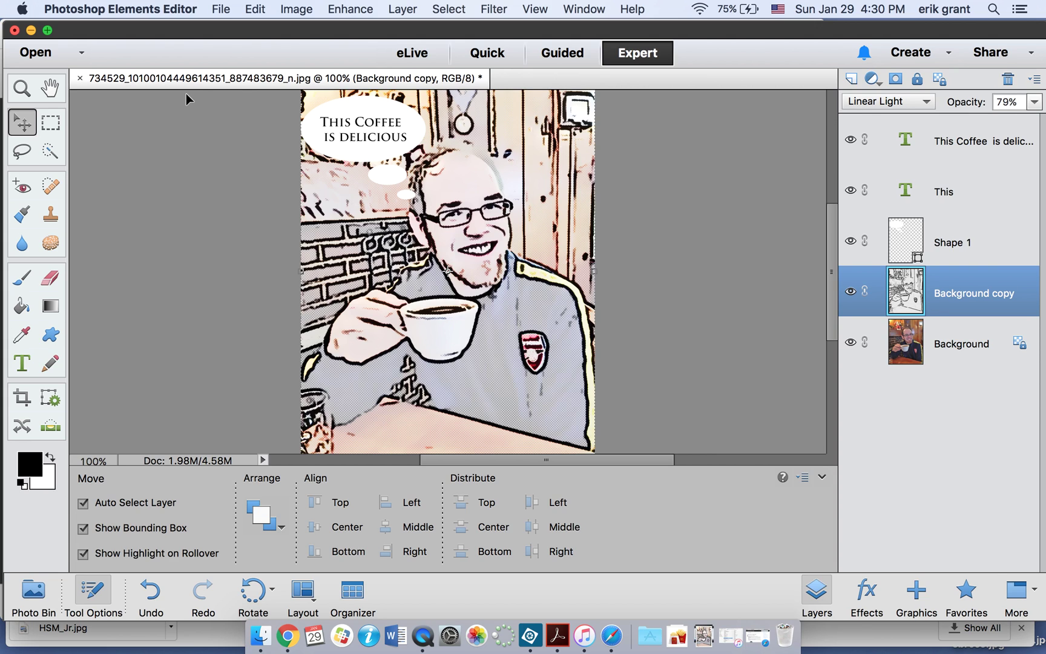
{"action": "left_click", "coordinate": [422, 636]}
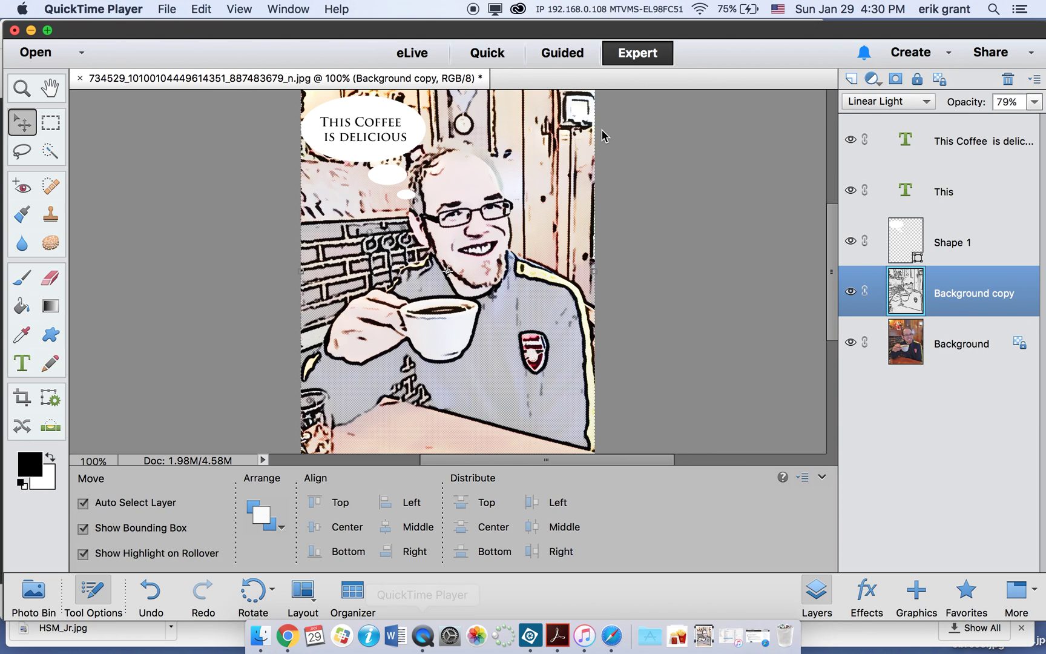